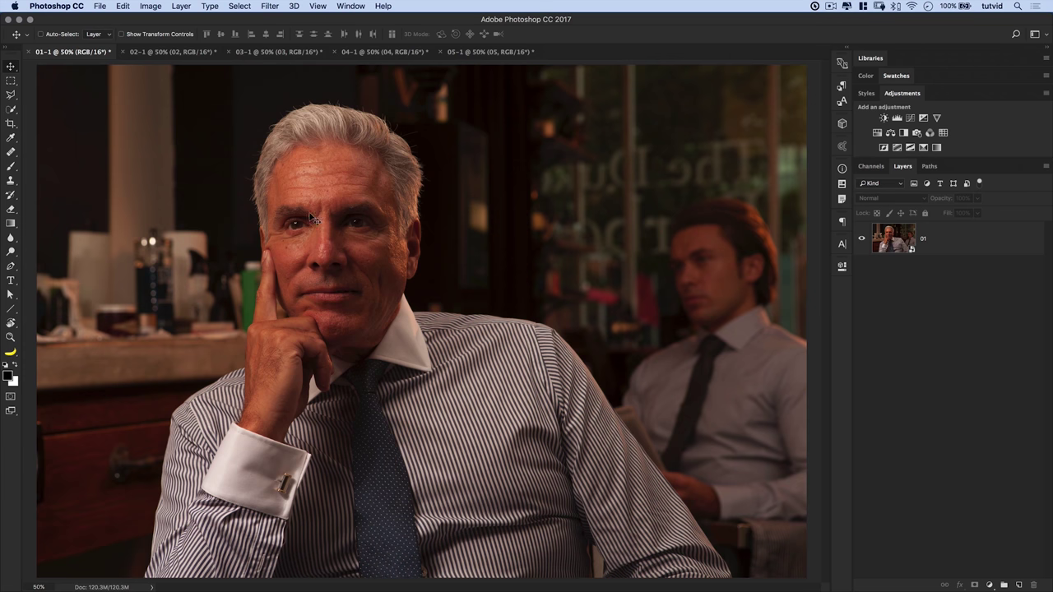
Switch to the 01 portrait and open its smart object in Camera Raw
key("ctrl+Tab")
key("ctrl+Tab")
key("ctrl+Tab")
key("ctrl+Tab")
key("ctrl+Tab")
double_click(902, 247)
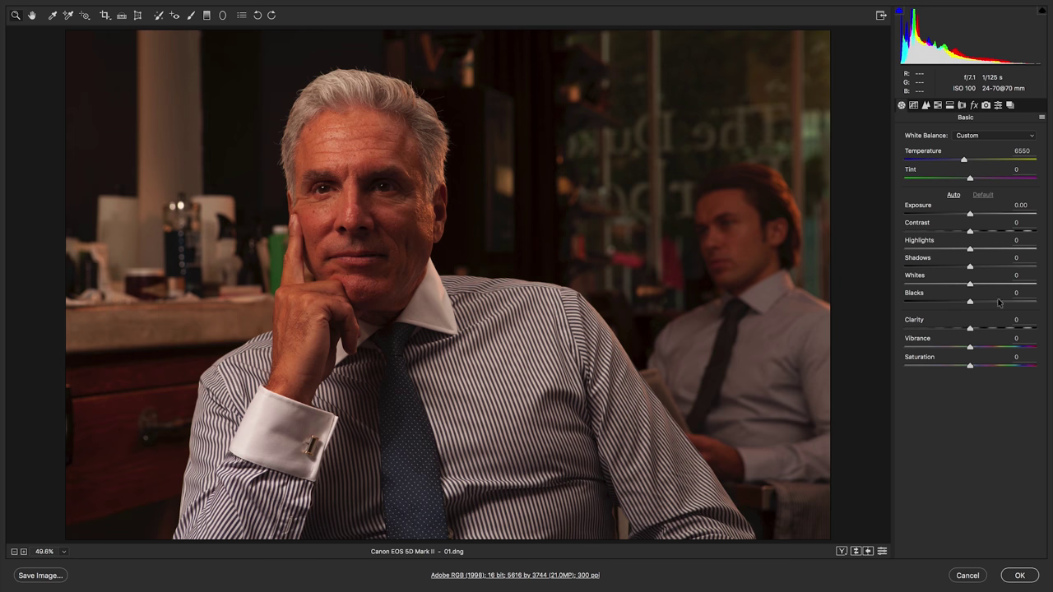
Set Whites to +20 and Blacks to −40 in the Basic panel, then show Tone Curve
left_click(1020, 275)
type("20")
key("Tab")
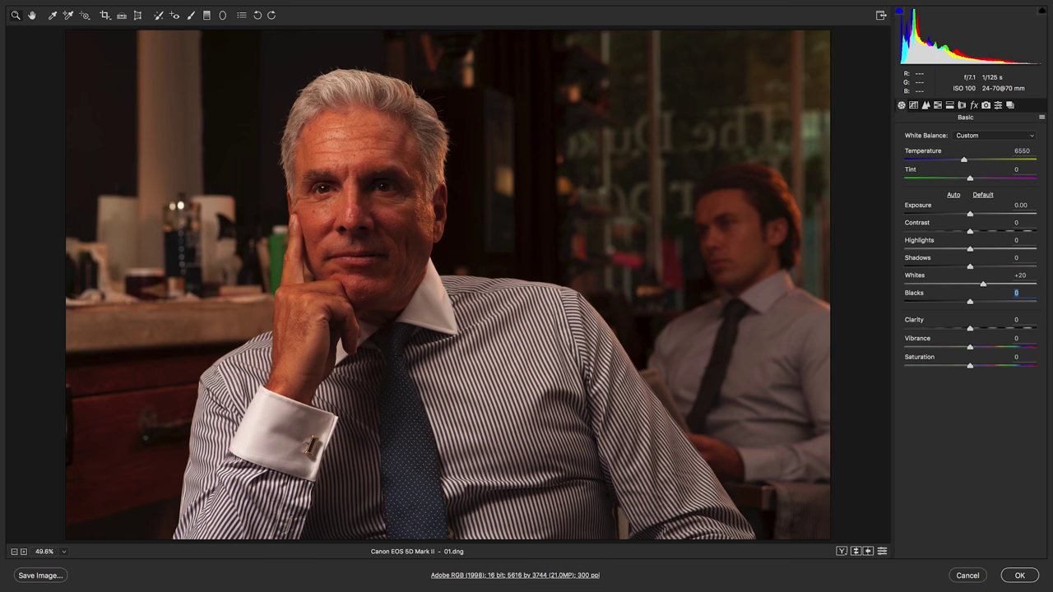
type("-20")
key("Return")
type("-40")
key("Return")
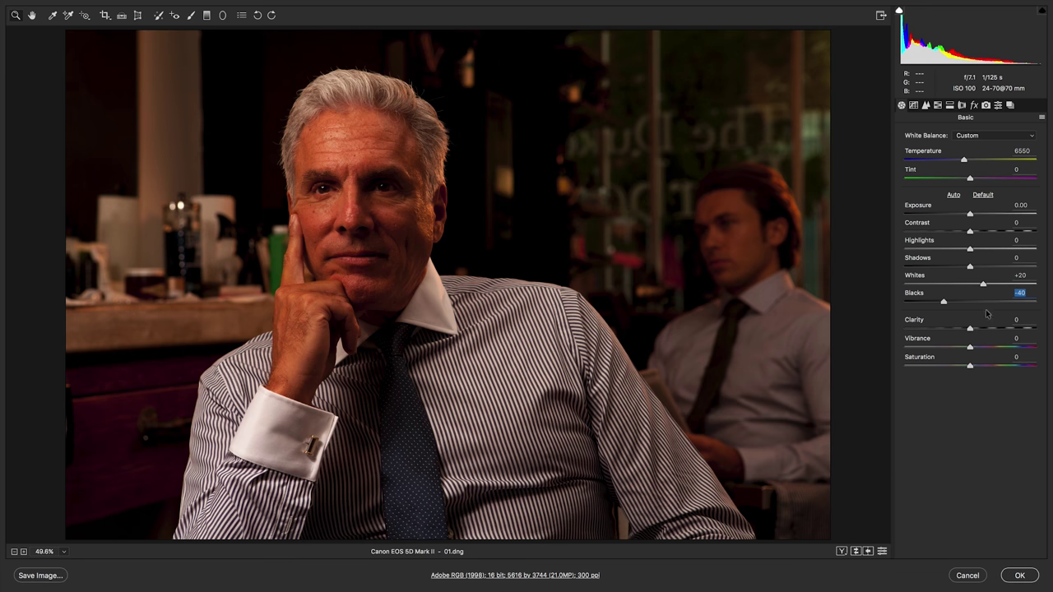
left_click(915, 106)
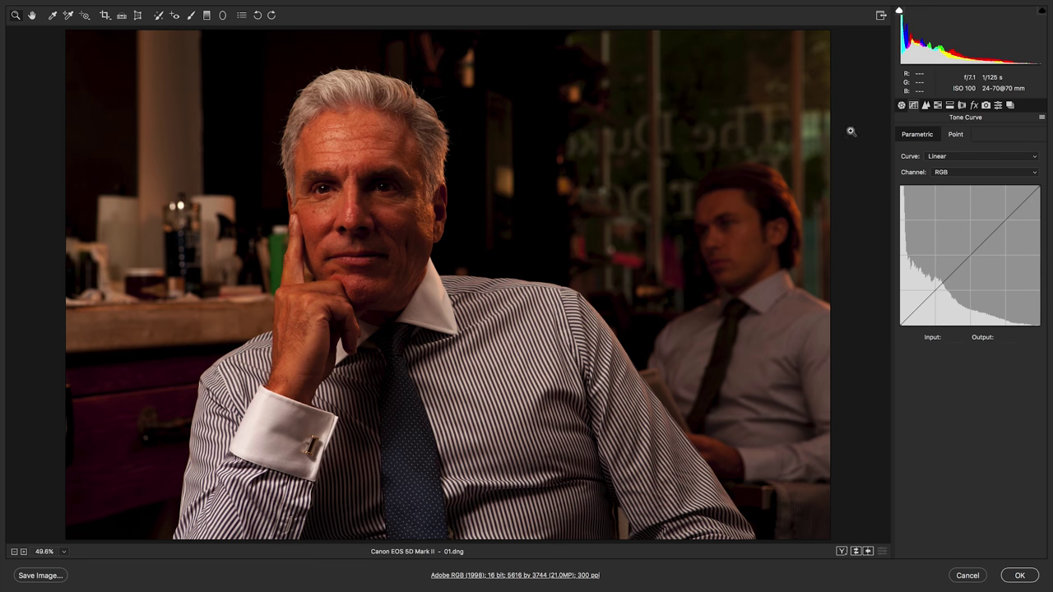
On the Point curve, shape RGB into a faded S with a highlight point at 188/197
left_click(922, 134)
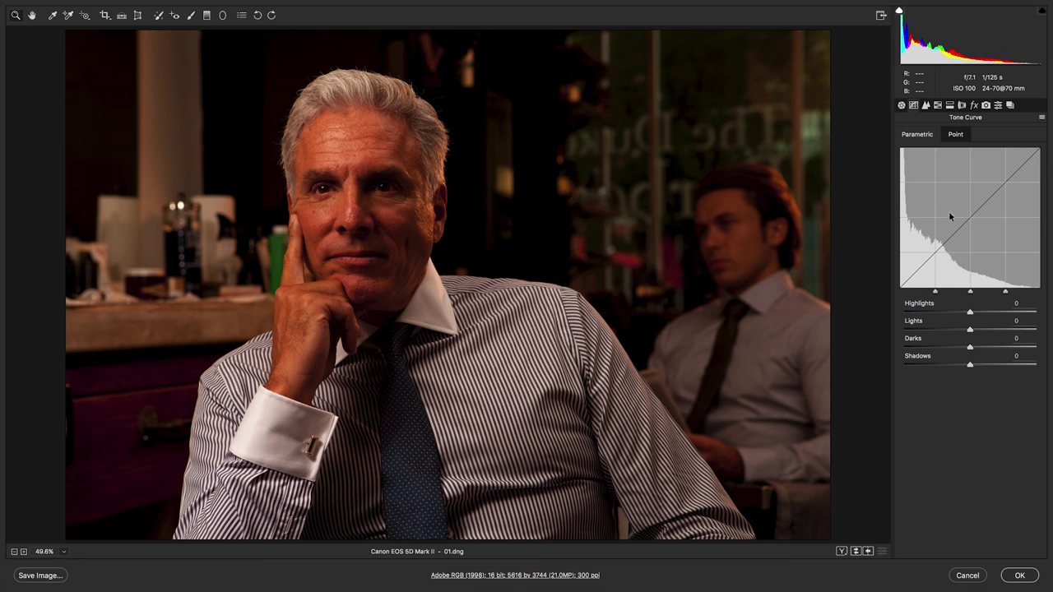
left_click(956, 136)
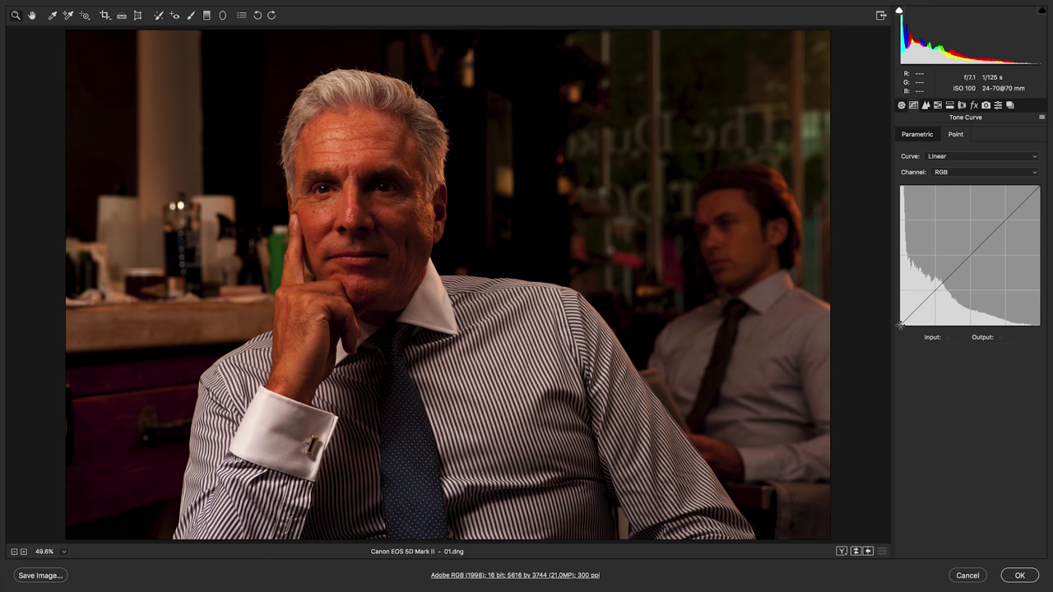
left_click_drag(901, 325, 900, 317)
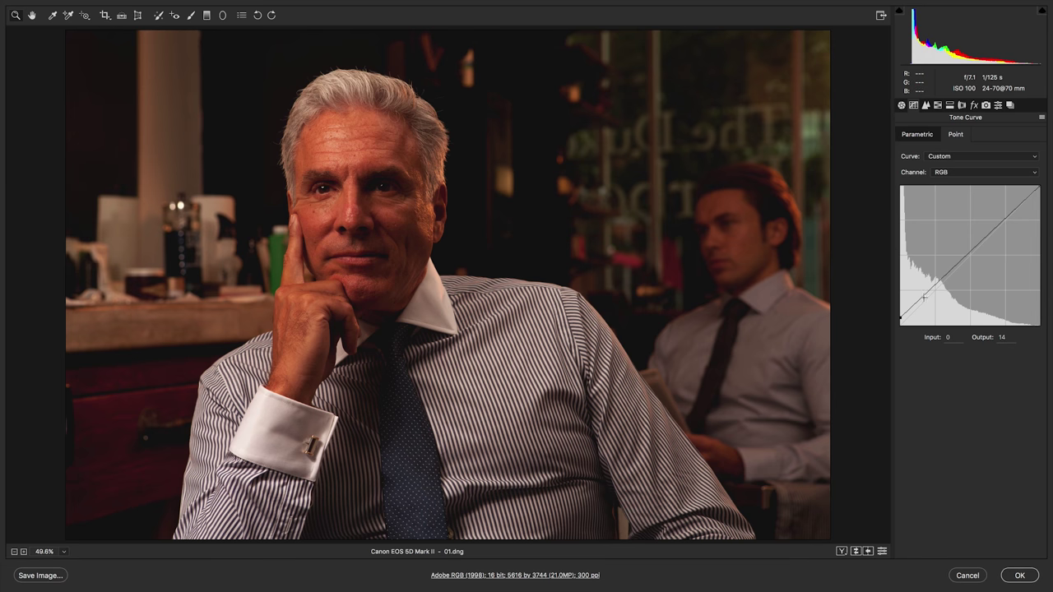
left_click_drag(913, 305, 917, 307)
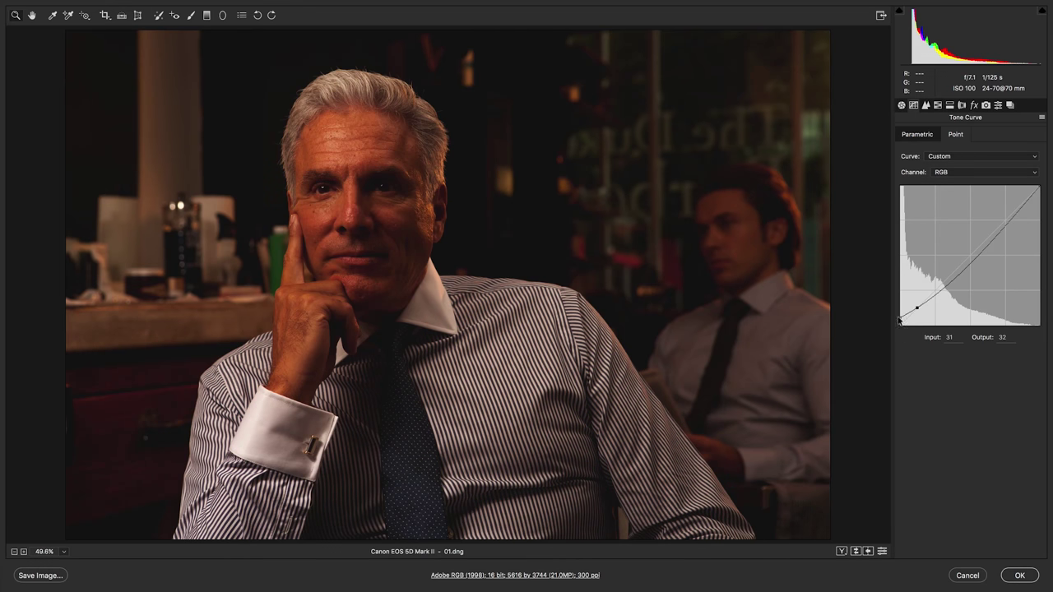
left_click(951, 273)
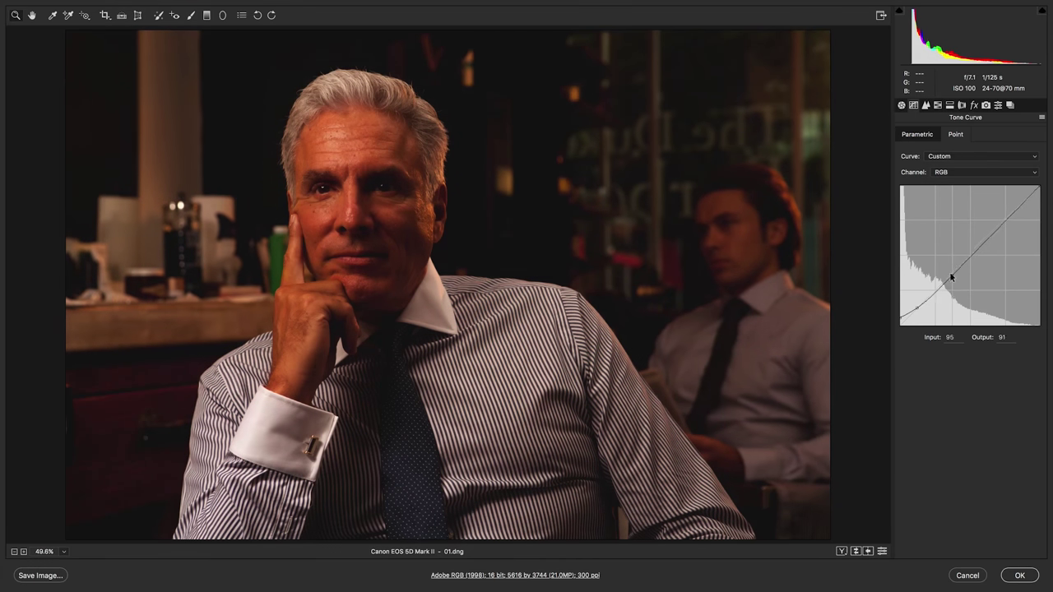
left_click_drag(950, 271, 949, 281)
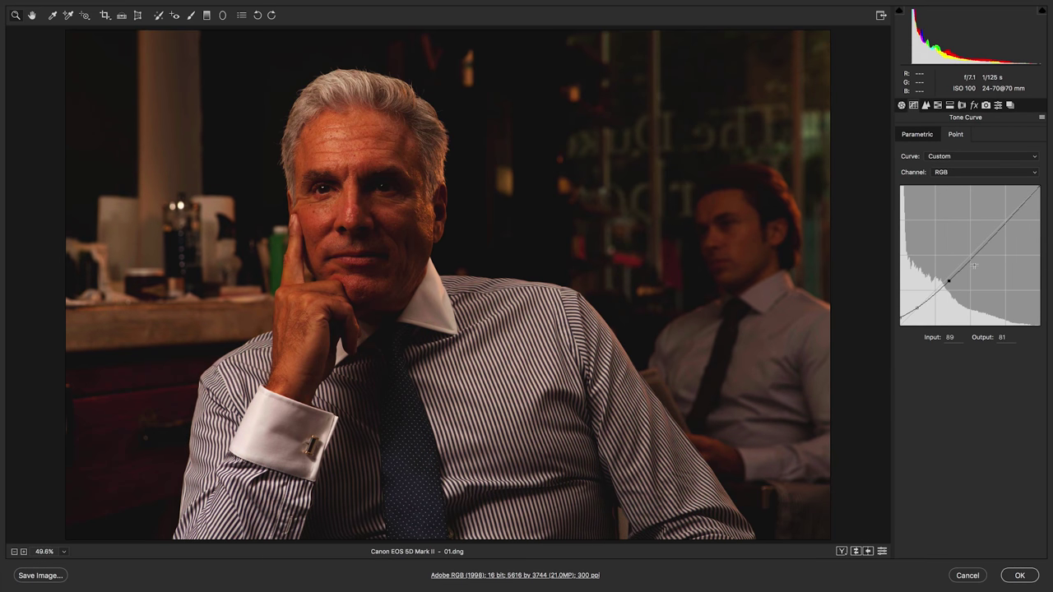
left_click_drag(1003, 225, 1004, 220)
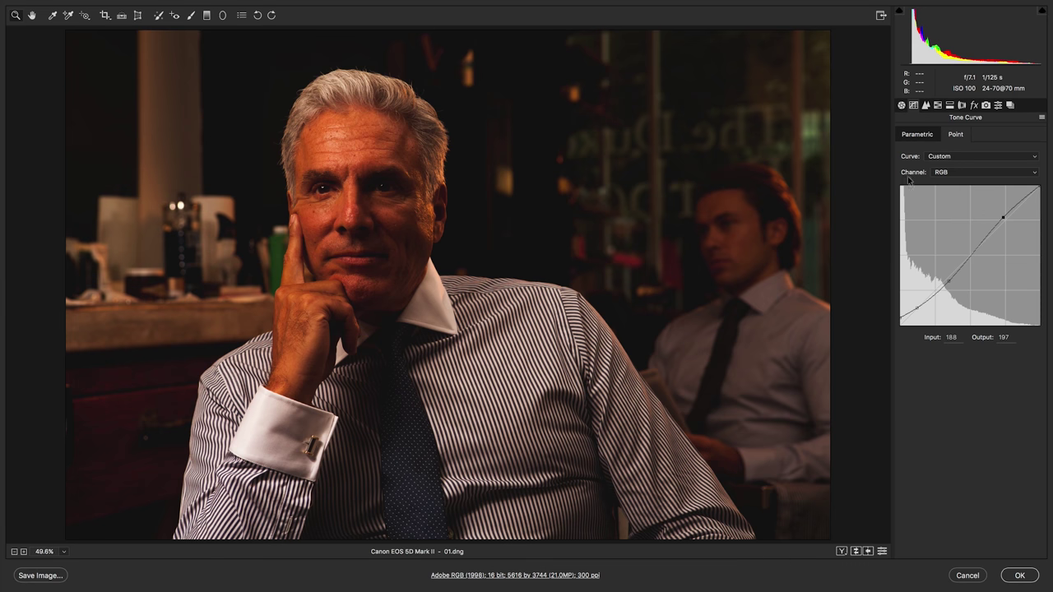
mouse_move(915, 38)
Lower the Red channel curve in the shadows and lift its highlights to 190/200
left_click(959, 174)
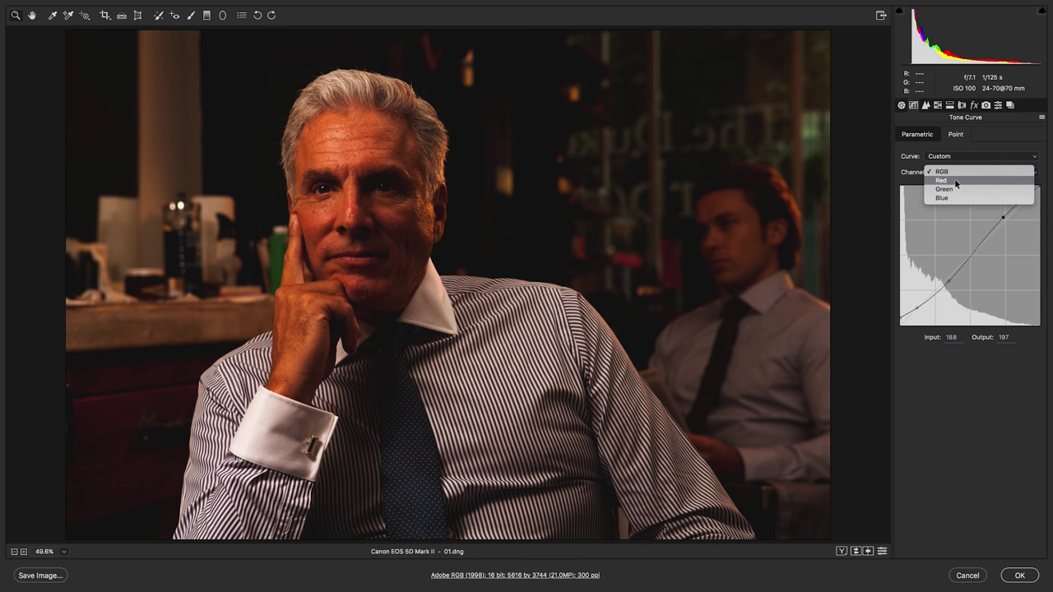
left_click(954, 180)
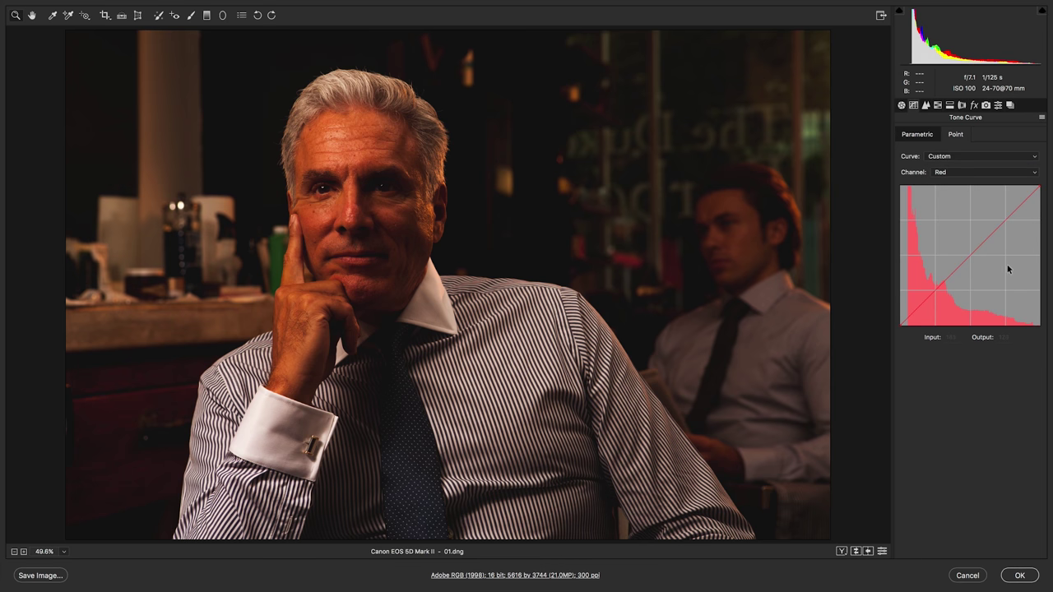
left_click_drag(936, 290, 922, 309)
left_click(944, 287)
left_click_drag(945, 288, 943, 287)
left_click(971, 255)
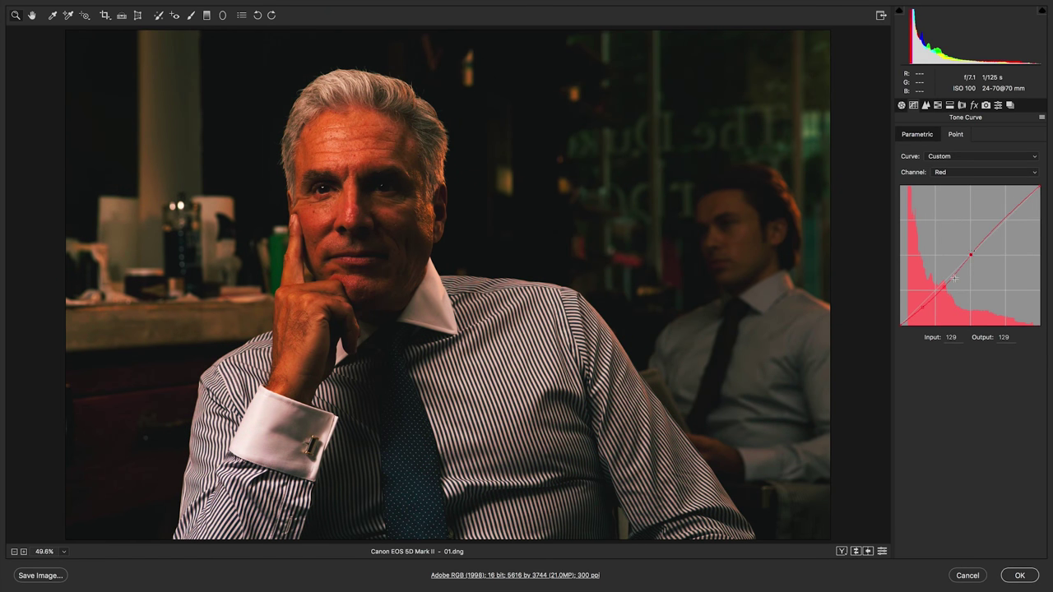
left_click_drag(1005, 219, 1005, 218)
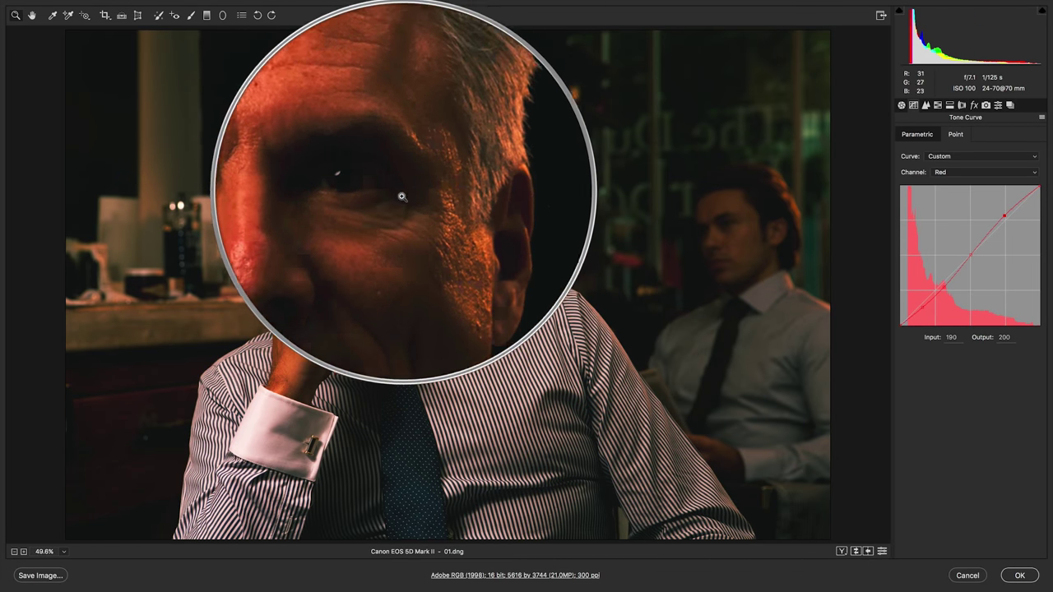
left_click(951, 176)
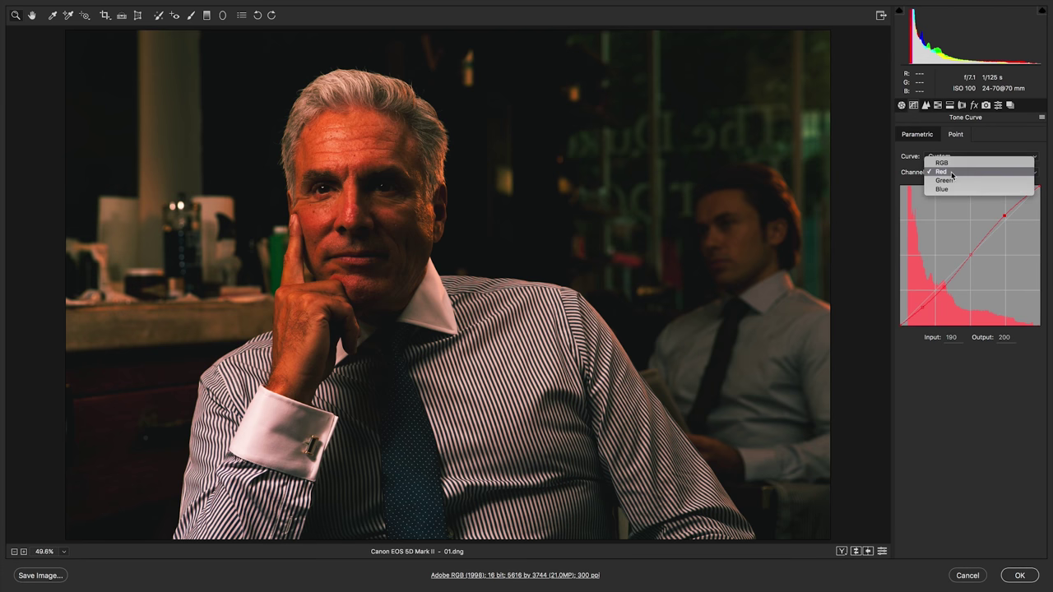
On the Green channel curve, pin midtones at 153/153 and dip shadows to 21/20
left_click(954, 181)
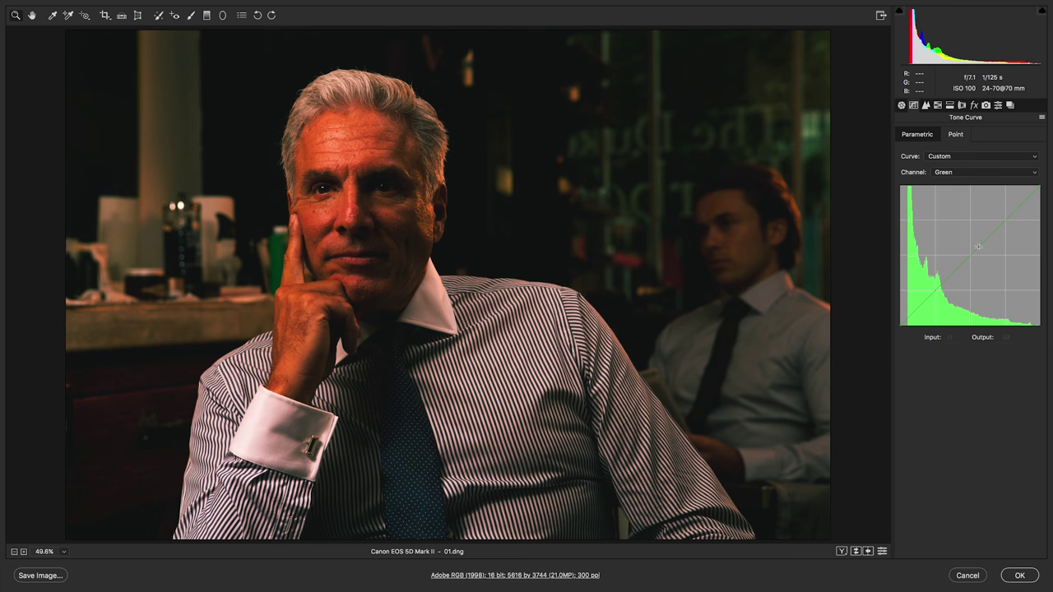
left_click_drag(900, 325, 898, 322)
left_click_drag(912, 308, 910, 319)
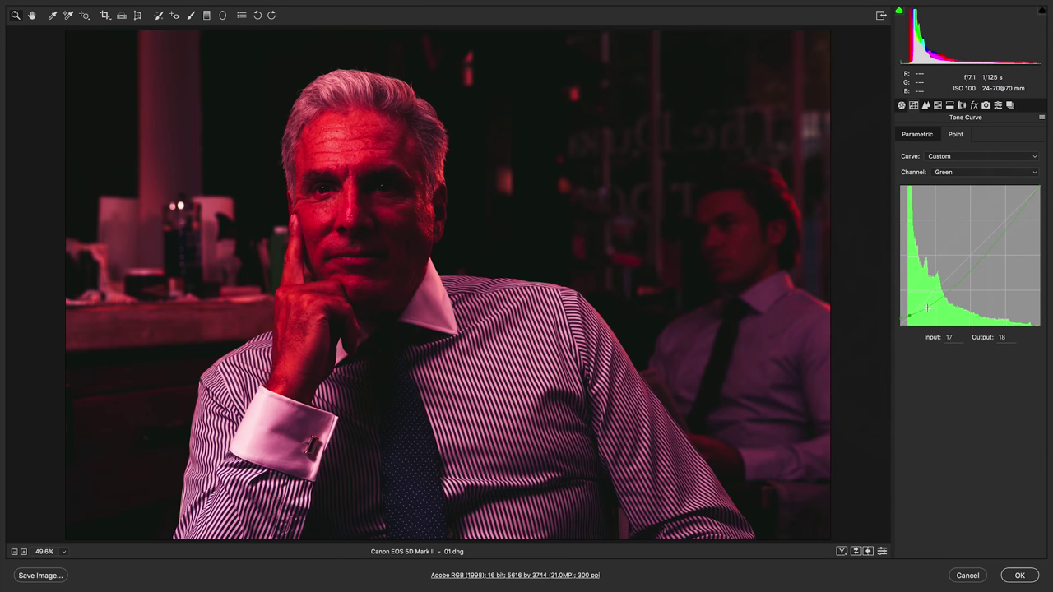
left_click_drag(927, 308, 920, 308)
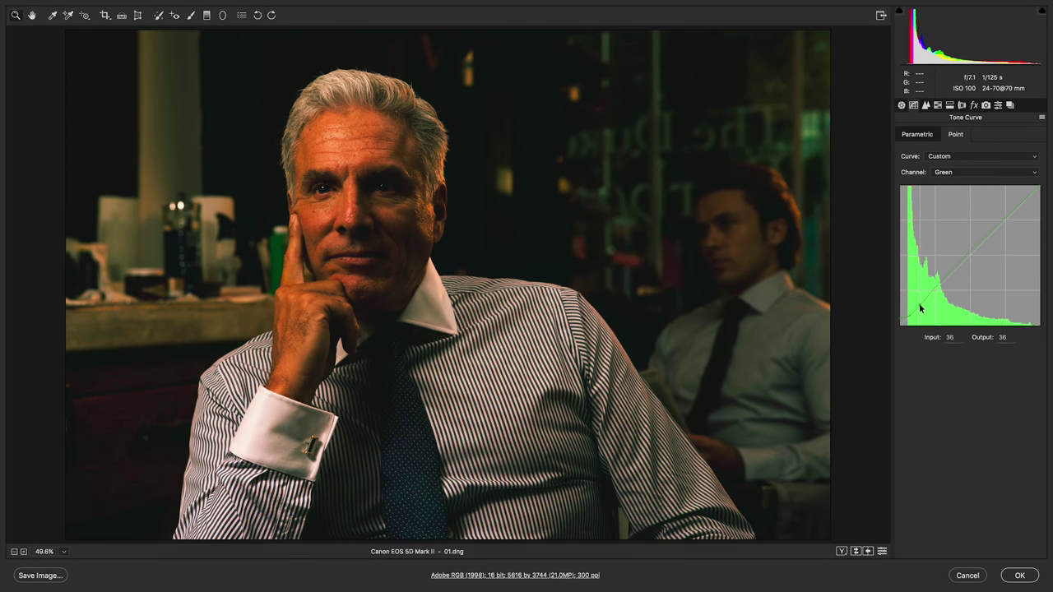
left_click_drag(920, 308, 924, 304)
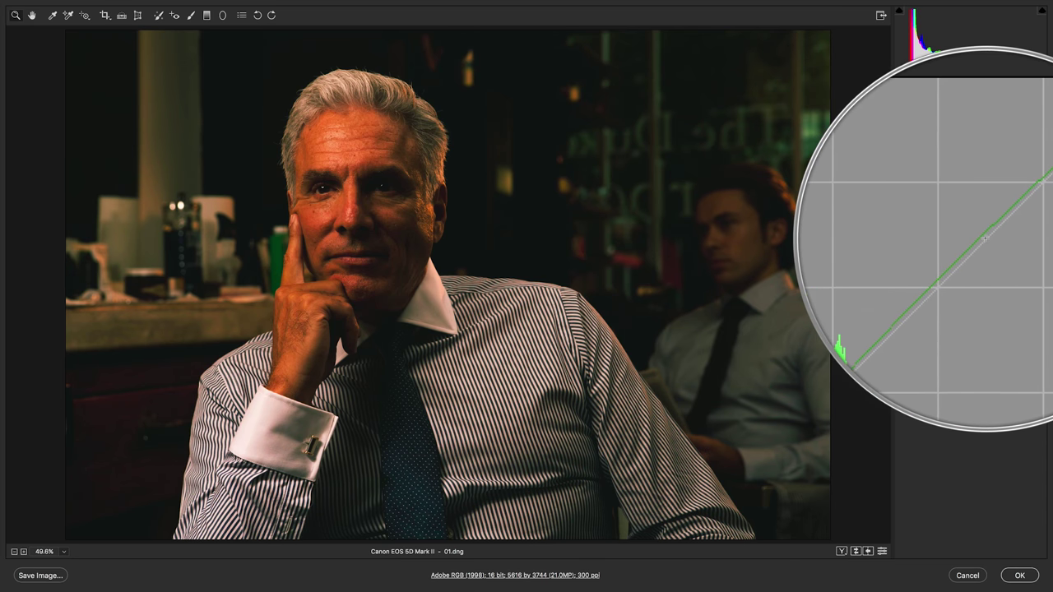
left_click(984, 245)
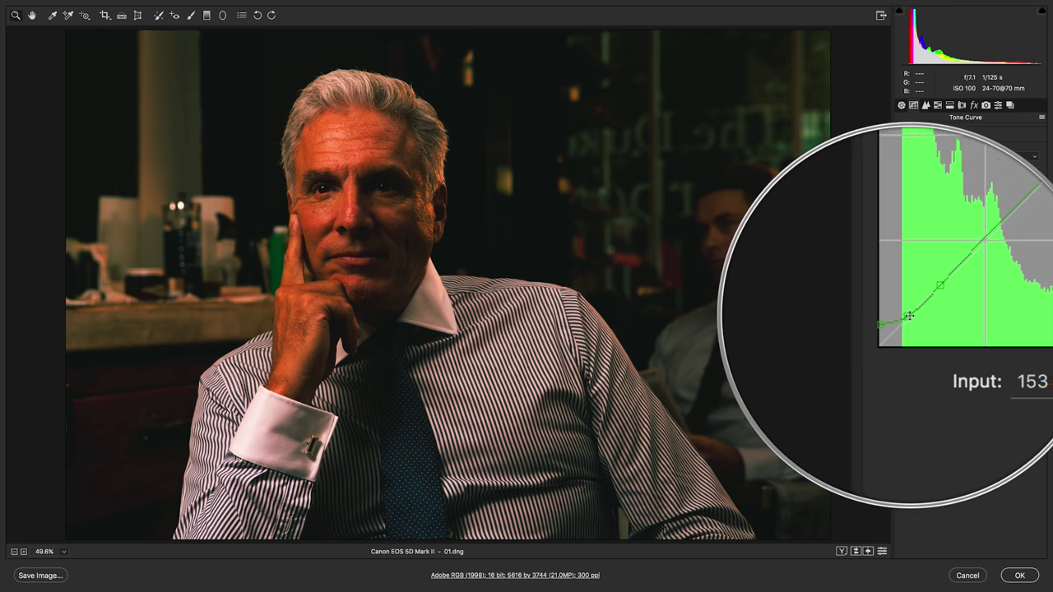
left_click_drag(909, 315, 912, 317)
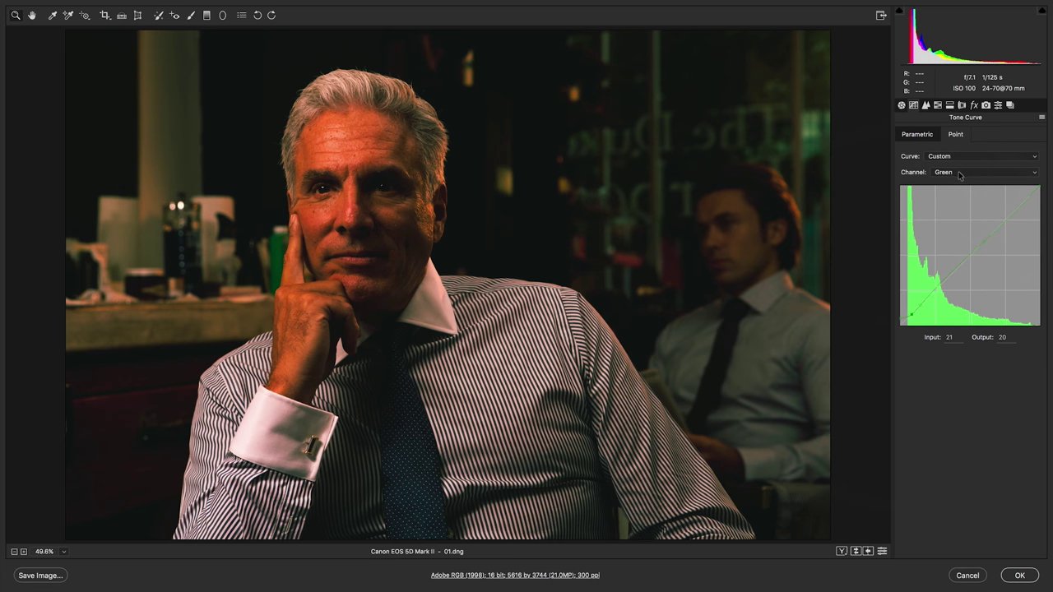
Select the Blue channel curve and bend it to warm shadows and highlights
left_click(958, 174)
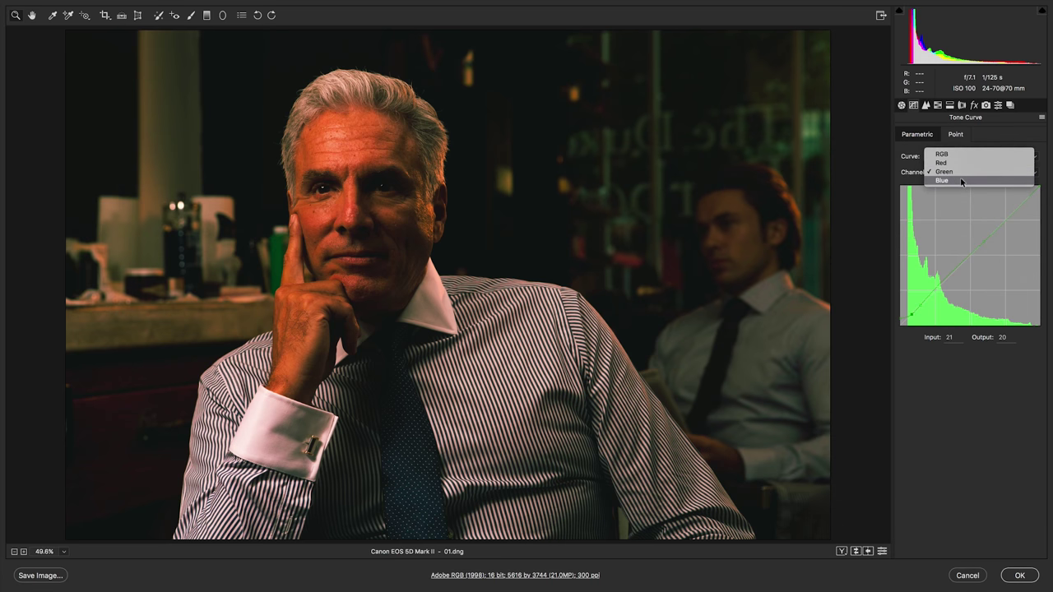
left_click(961, 182)
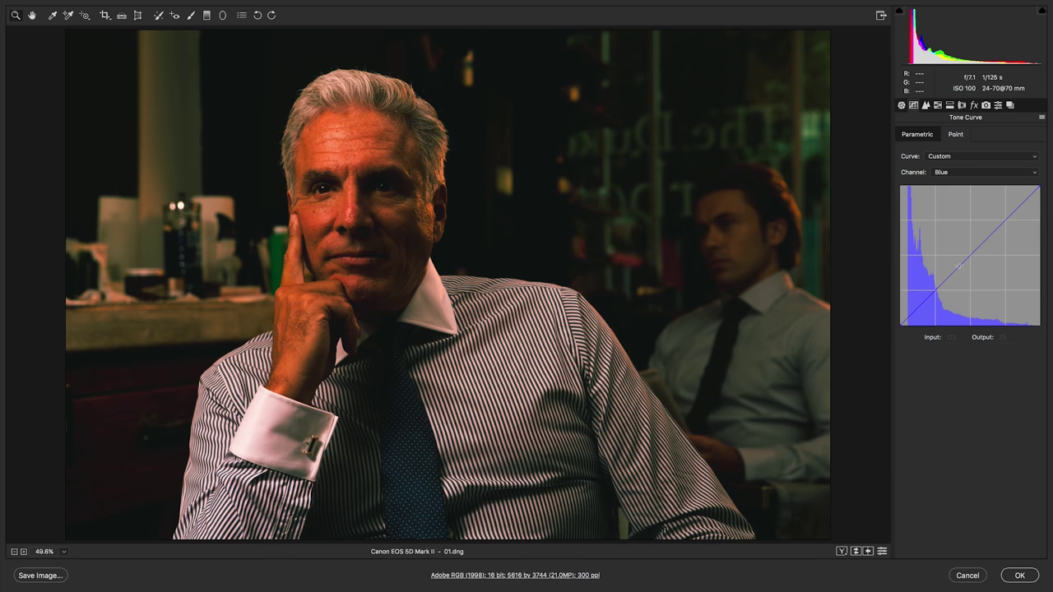
left_click_drag(901, 326, 900, 322)
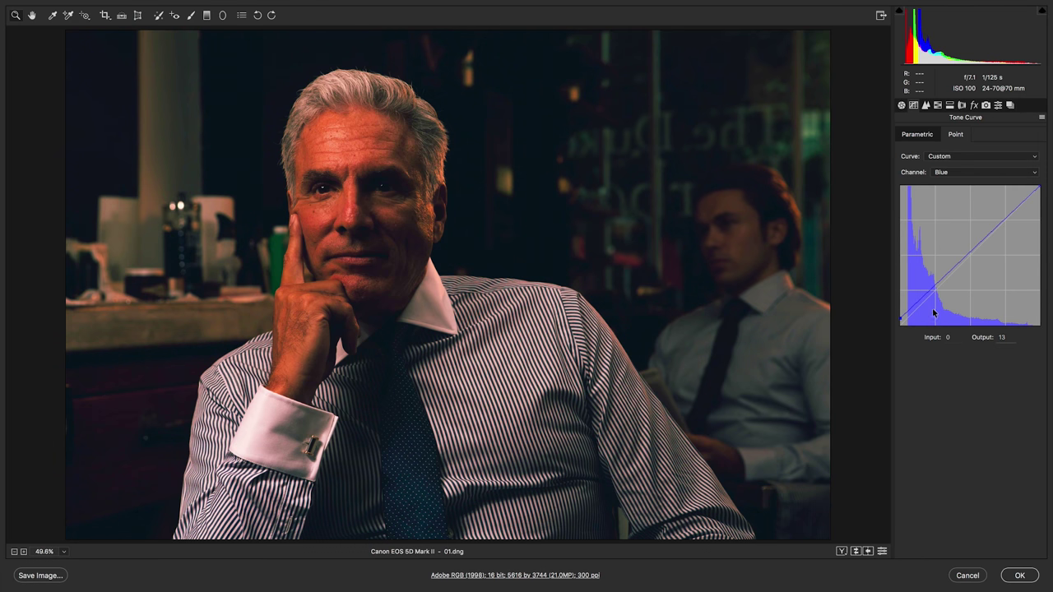
left_click_drag(975, 250, 982, 287)
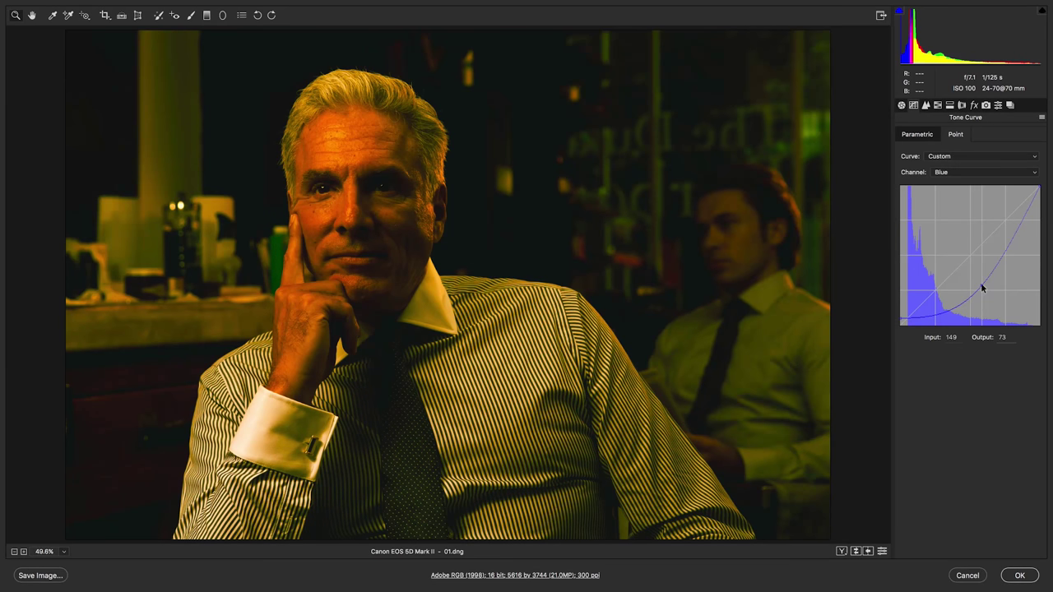
key("Delete")
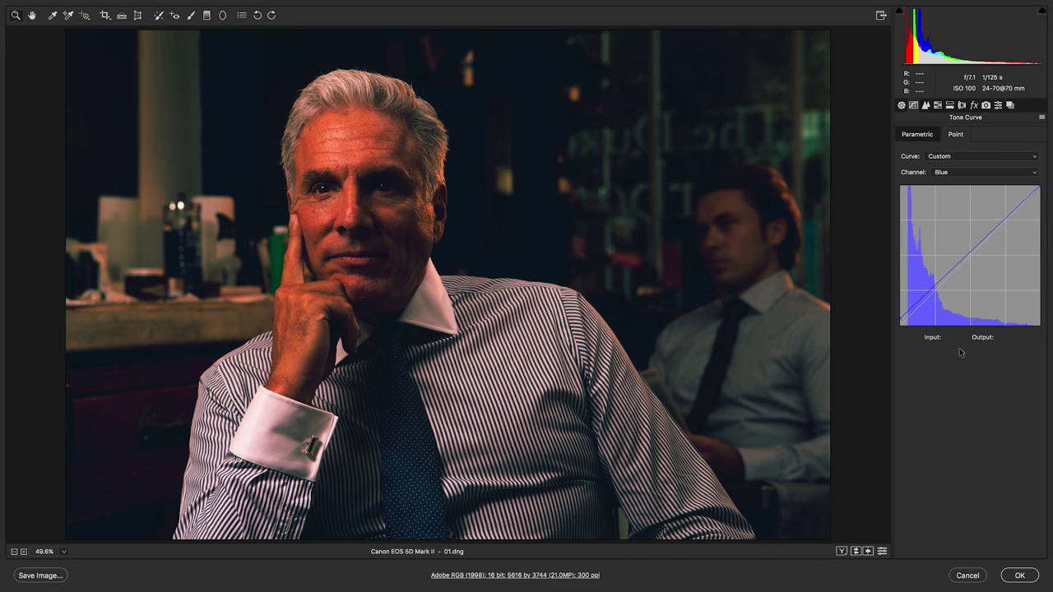
left_click_drag(906, 311, 924, 303)
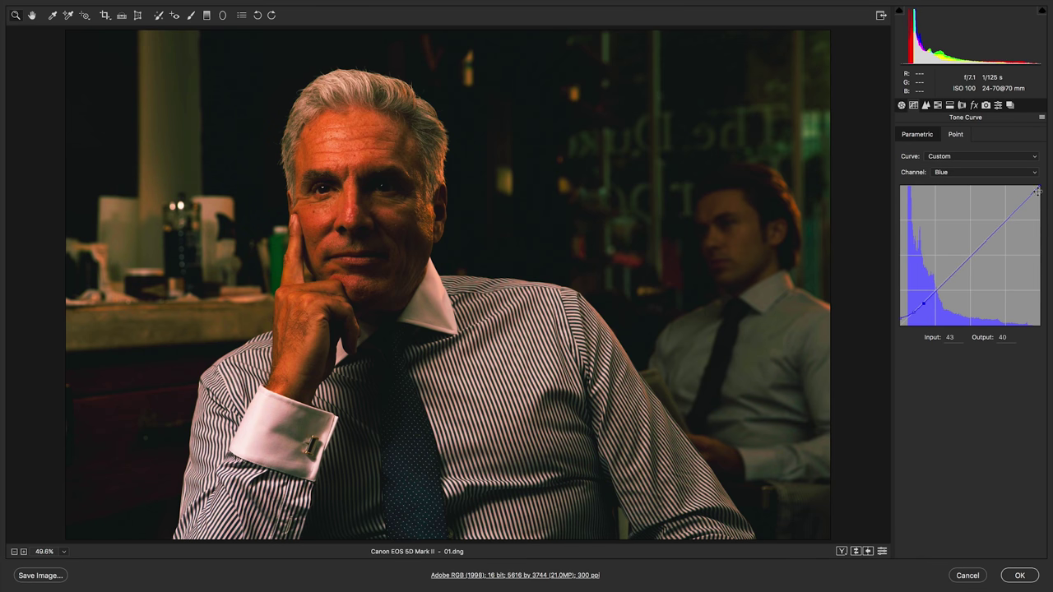
left_click_drag(1039, 188, 1044, 194)
Add a blue highlight point near 200 and a shadow point at 36/36
left_click(1010, 218)
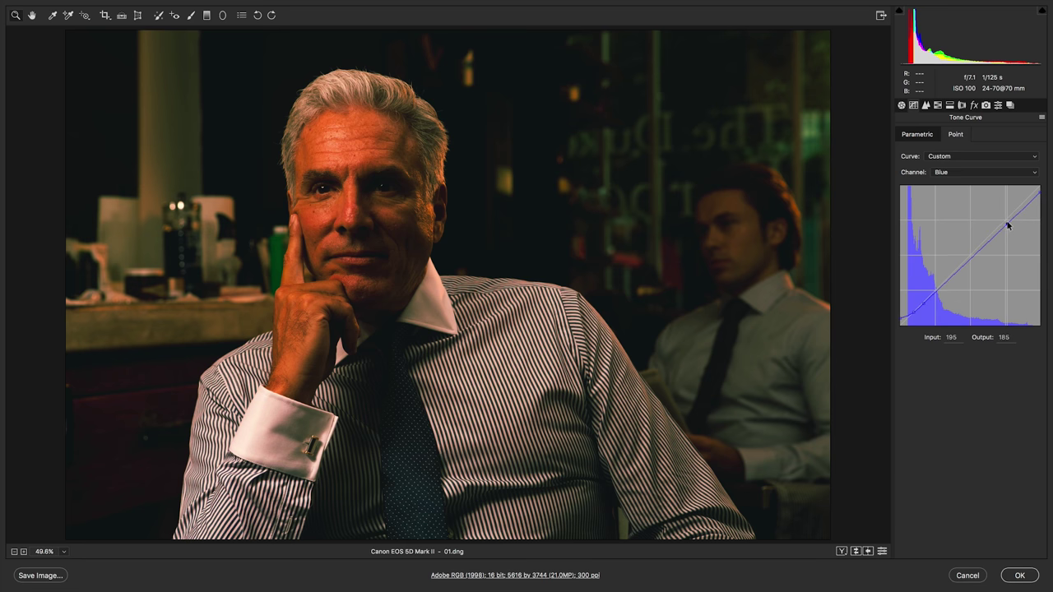
left_click(1010, 217)
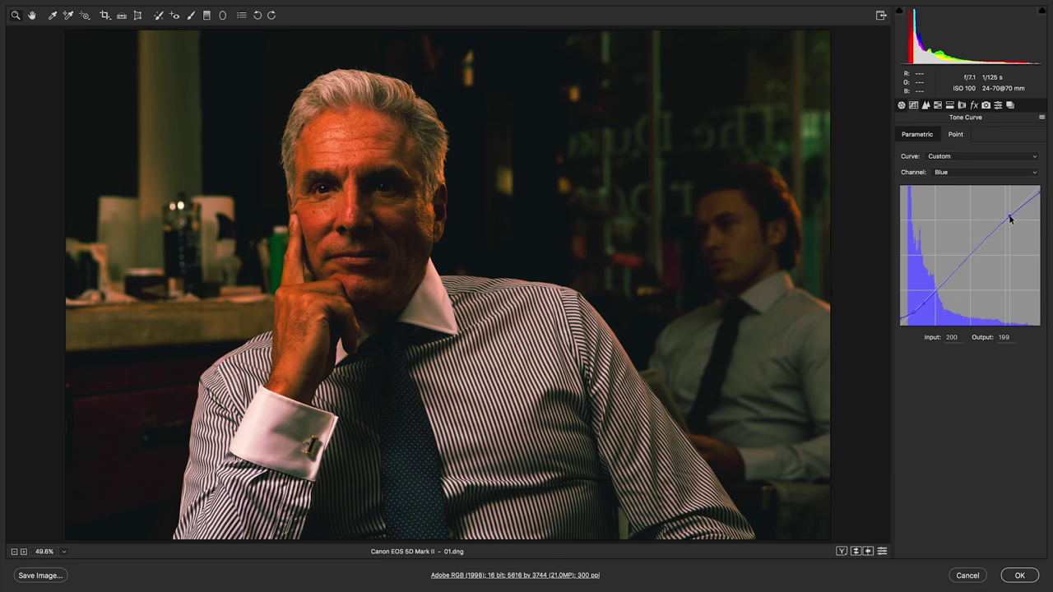
left_click_drag(1010, 218, 1010, 219)
left_click(923, 301)
left_click(914, 313)
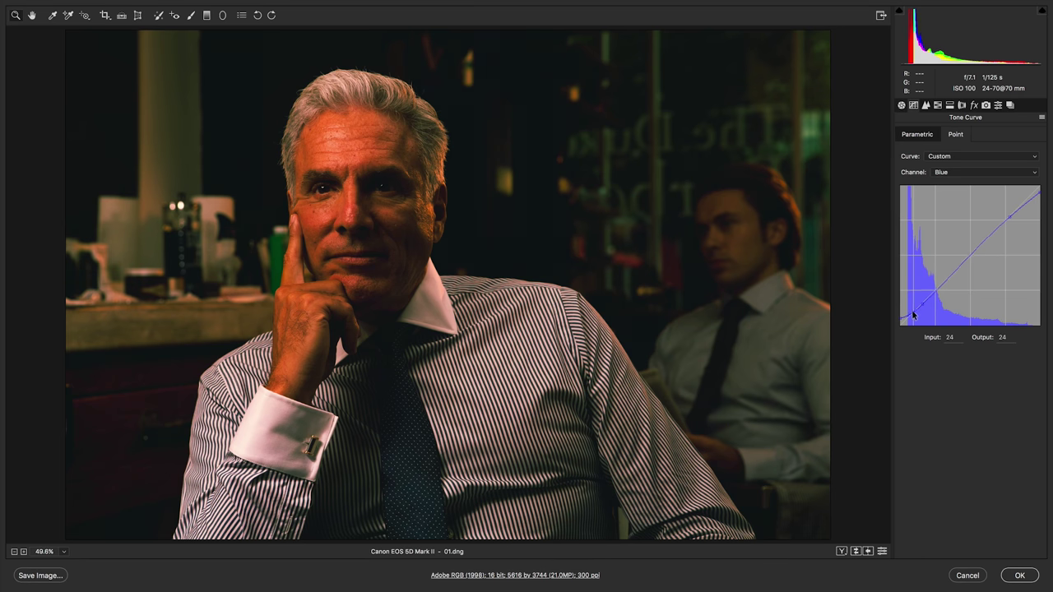
left_click_drag(913, 314, 917, 308)
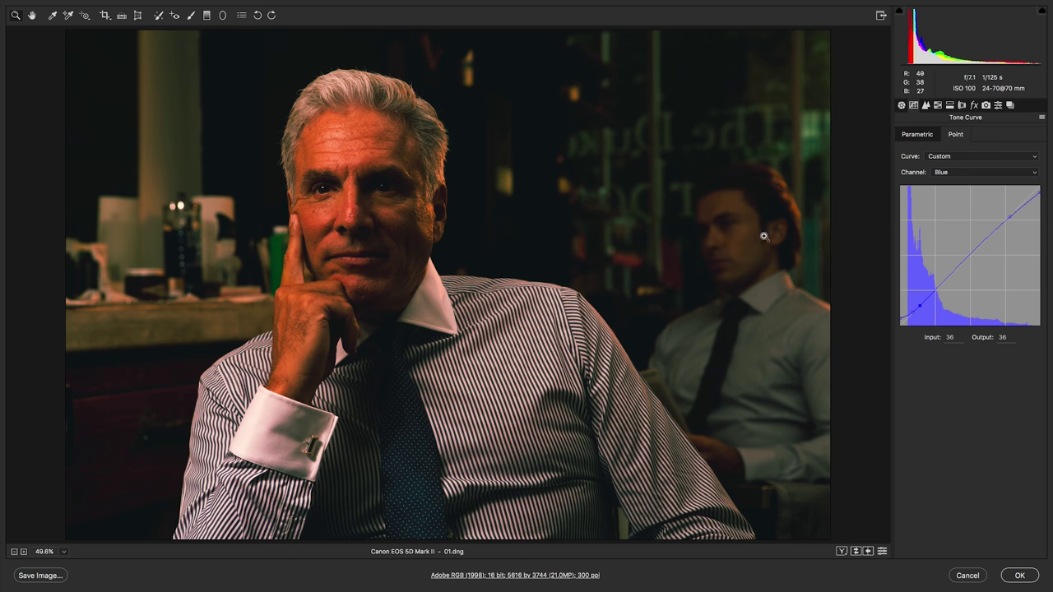
left_click(938, 105)
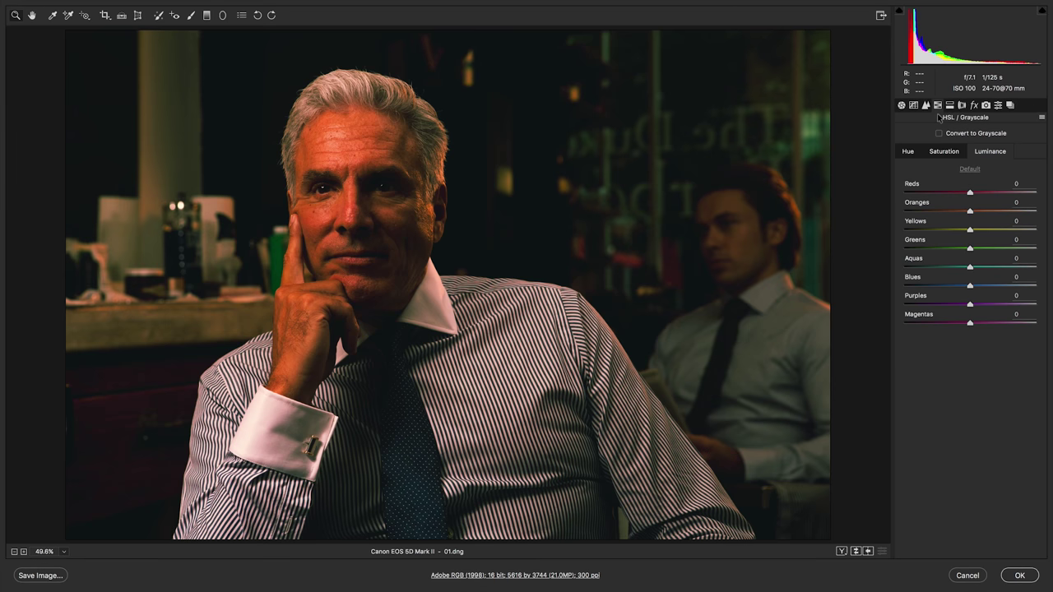
On the HSL Hue tab, set Reds −30, Oranges +10 and Yellows −20
left_click(908, 153)
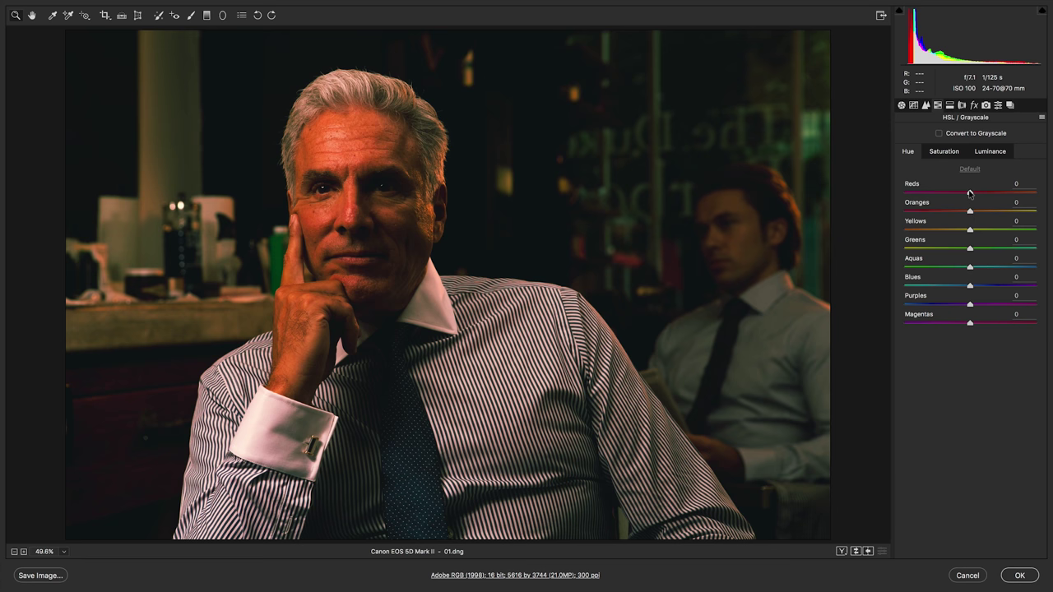
left_click_drag(969, 193, 950, 193)
left_click(950, 194)
left_click_drag(970, 211, 978, 213)
left_click(979, 212)
left_click_drag(980, 212, 977, 213)
left_click(1020, 184)
type("-30")
key("Tab")
key("Tab")
type("-20")
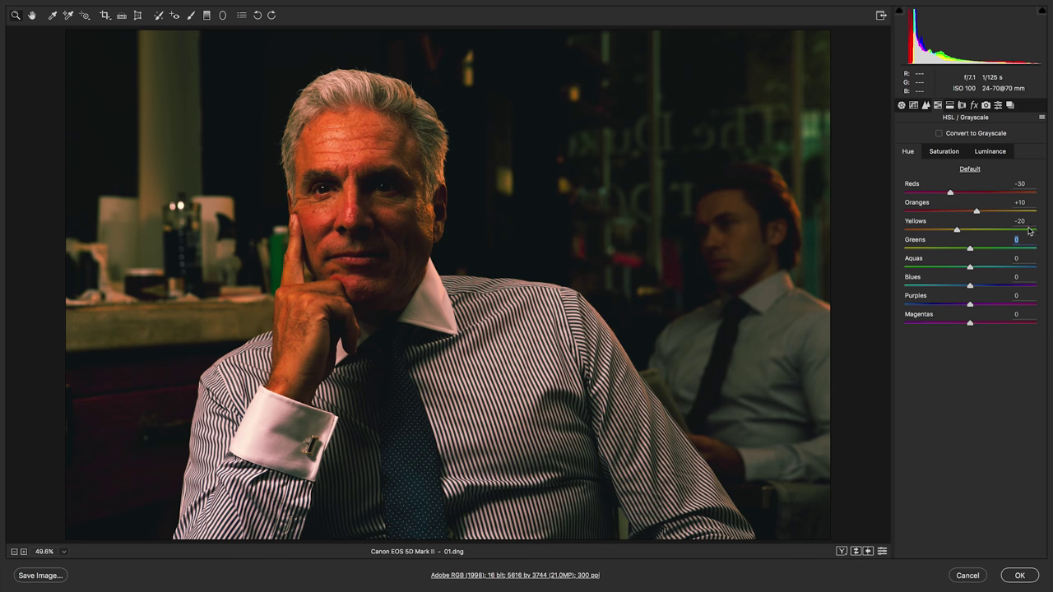
Drop Reds saturation to −30 and pull down Greens and Aquas saturation
left_click(944, 151)
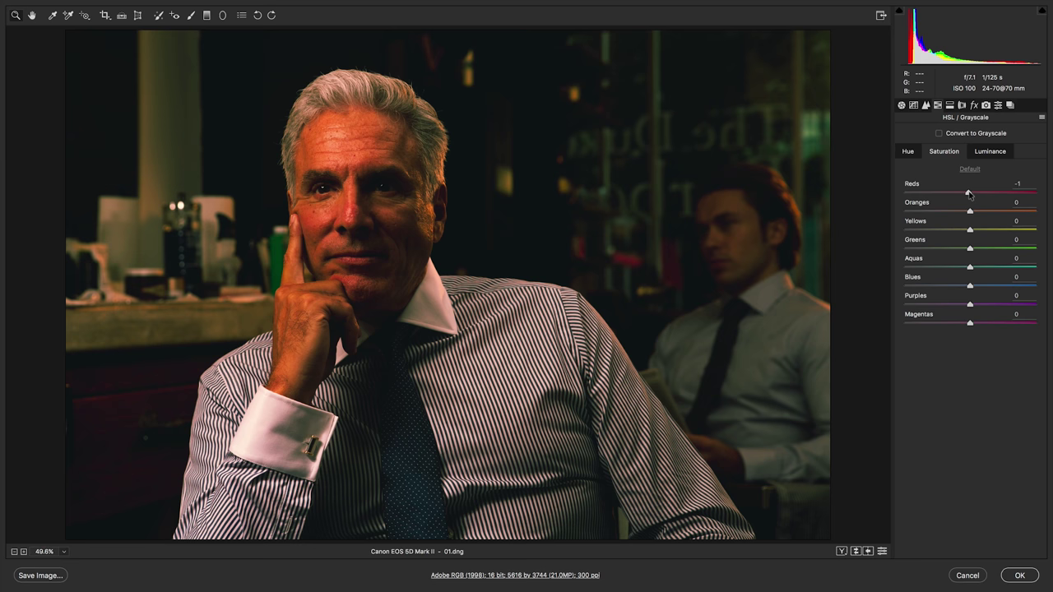
left_click_drag(969, 193, 912, 194)
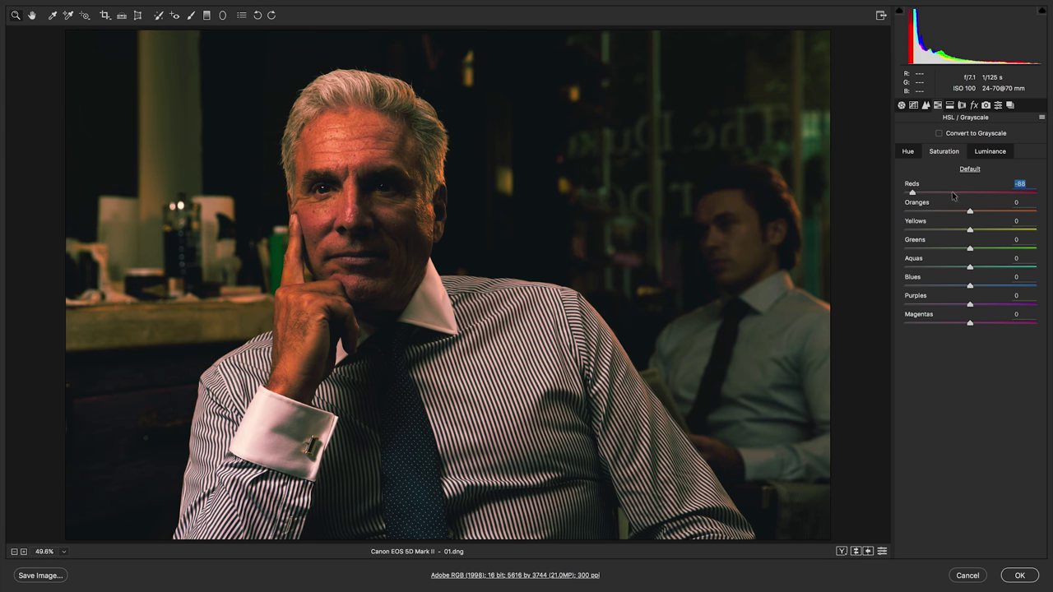
mouse_move(970, 193)
left_mouse_down()
mouse_move(1038, 202)
mouse_move(957, 196)
left_mouse_up()
type("-30")
key("Tab")
key("Tab")
left_click_drag(970, 250, 959, 252)
left_click_drag(970, 267, 954, 268)
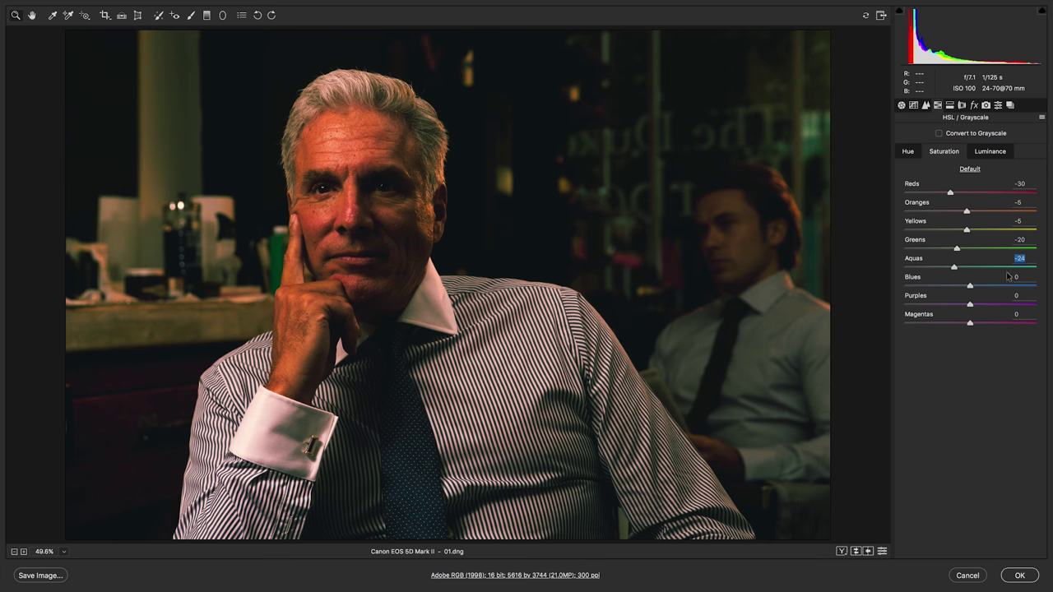
Set saturation to Aquas −20, Blues +20, Purples −10 and Magentas −20
key("Up")
key("Up")
key("Up")
key("Tab")
key("shift+Up")
key("shift+Up")
key("Tab")
key("shift+Down")
key("Tab")
key("shift+Down")
key("shift+Down")
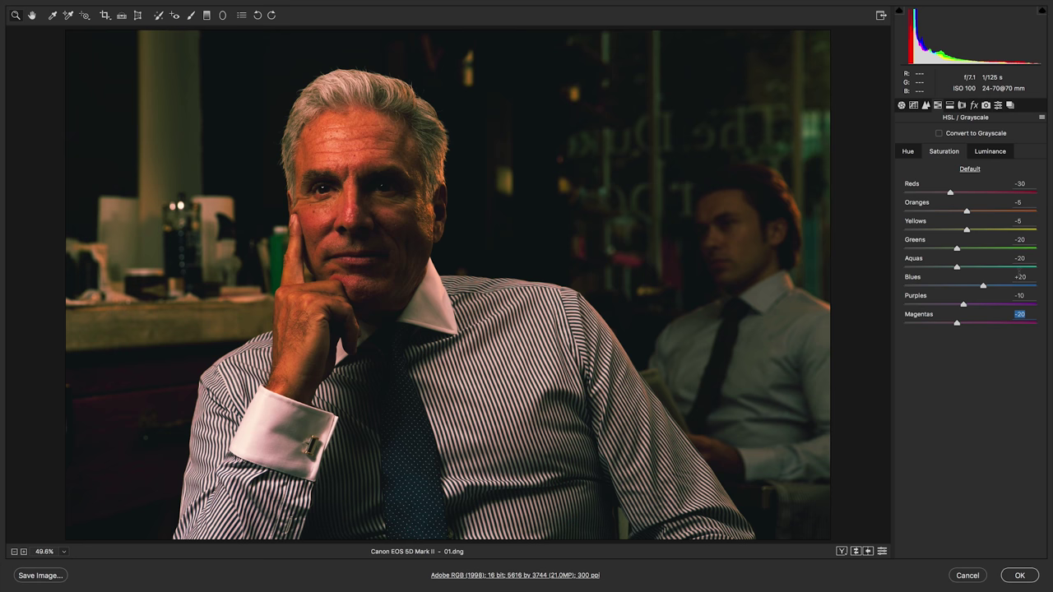
left_click(995, 155)
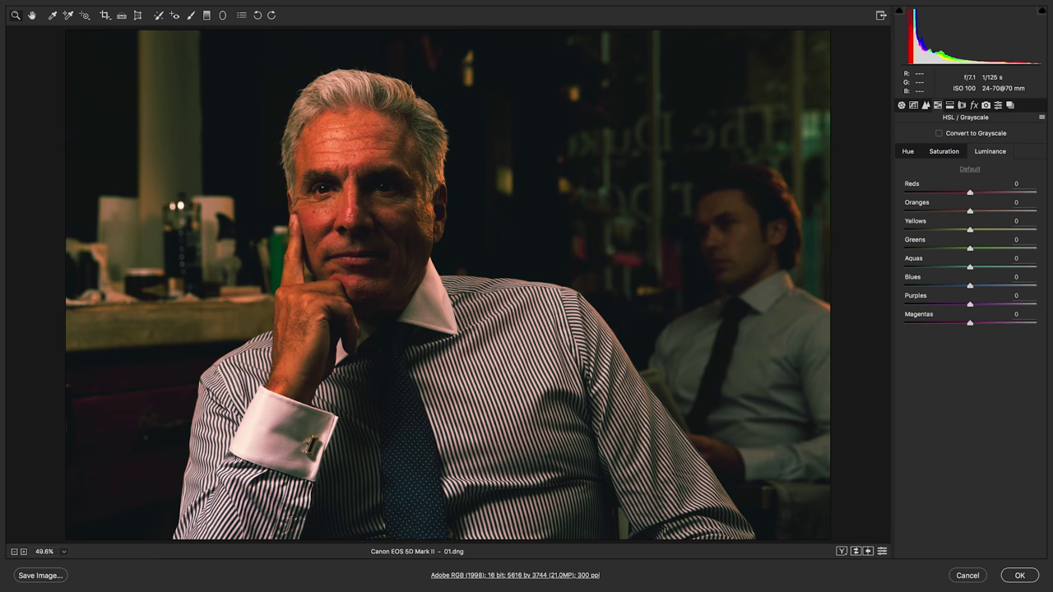
Raise luminance: Reds +50, Oranges +10, Yellows +50, Greens +40
left_click_drag(991, 199, 1005, 194)
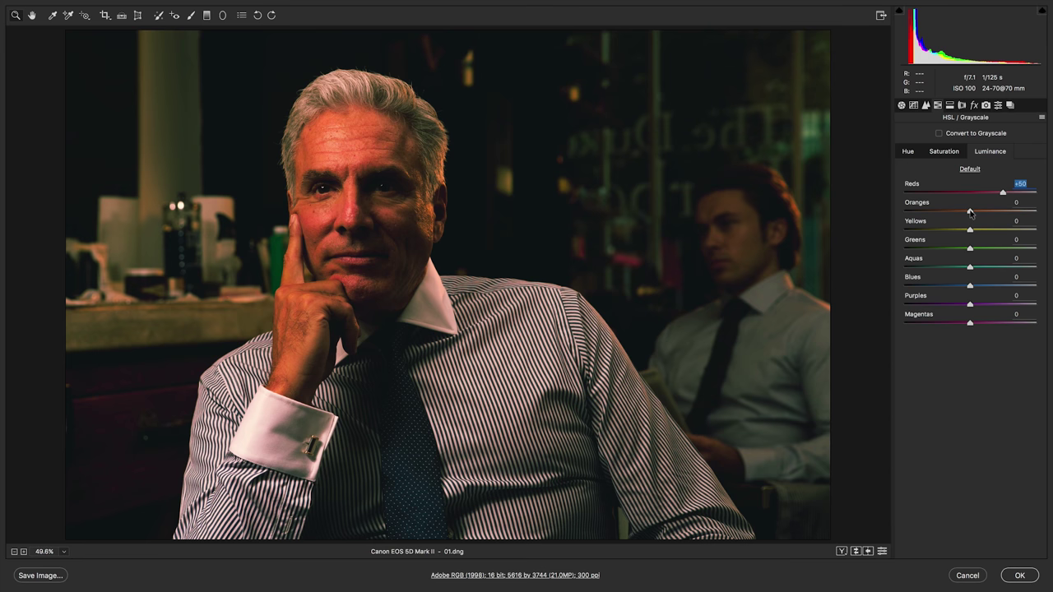
key("Tab")
key("shift+Up")
key("Tab")
key("shift+Up")
key("shift+Up")
key("shift+Up")
key("shift+Up")
key("shift+Up")
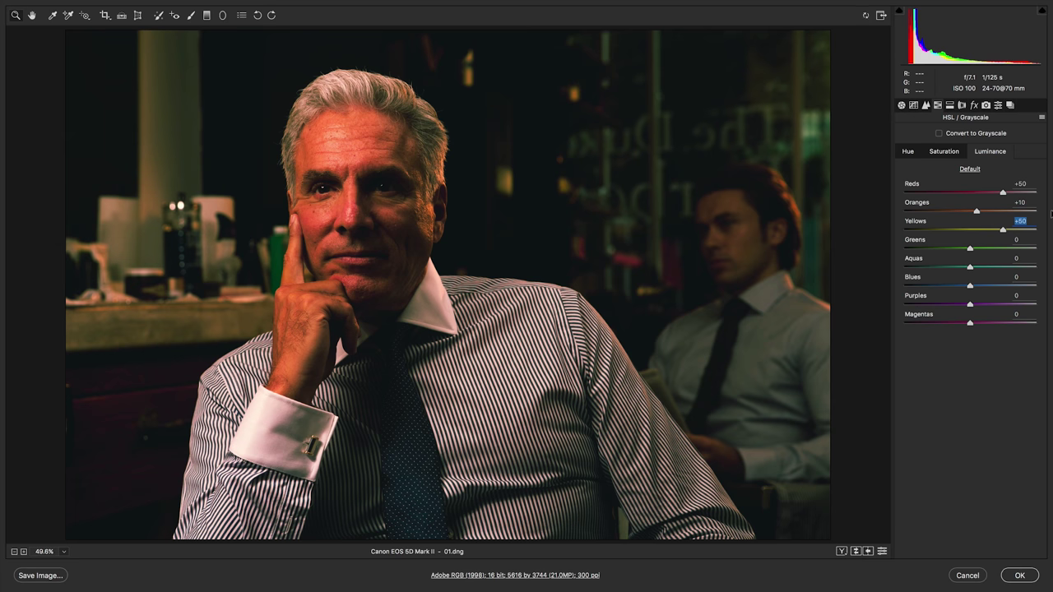
key("Tab")
key("shift+Up")
key("shift+Up")
key("shift+Up")
Darken Aquas, Blues, Purples and Magentas luminance to −30
key("Tab")
key("shift+Down")
key("shift+Down")
key("shift+Down")
key("Tab")
key("shift+Down")
key("shift+Down")
key("shift+Down")
key("Tab")
key("shift+Down")
key("shift+Down")
key("shift+Down")
key("Tab")
key("shift+Down")
key("shift+Down")
key("shift+Down")
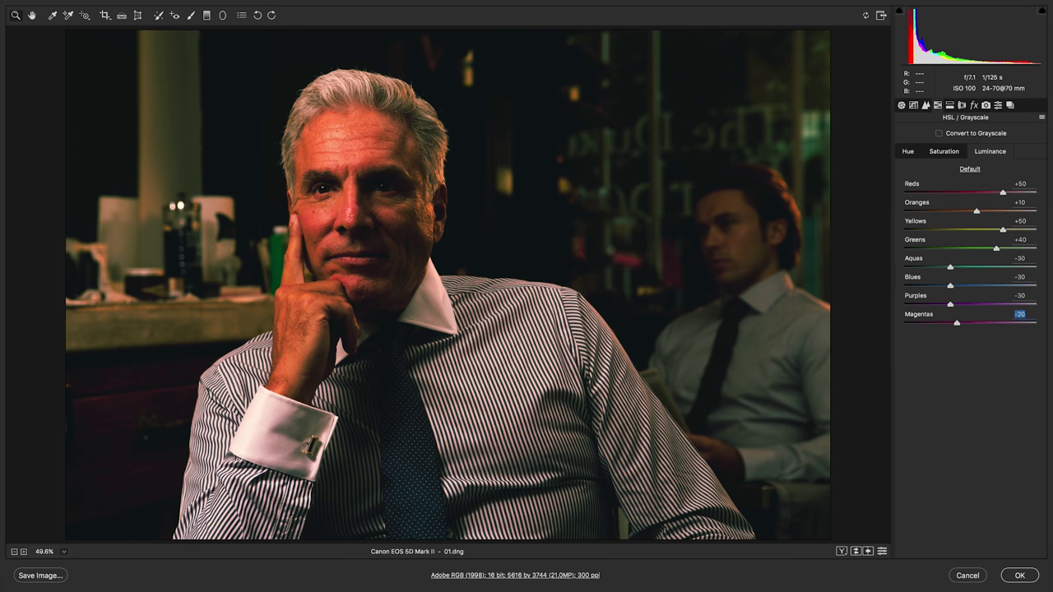
key("shift+Down")
left_click(973, 105)
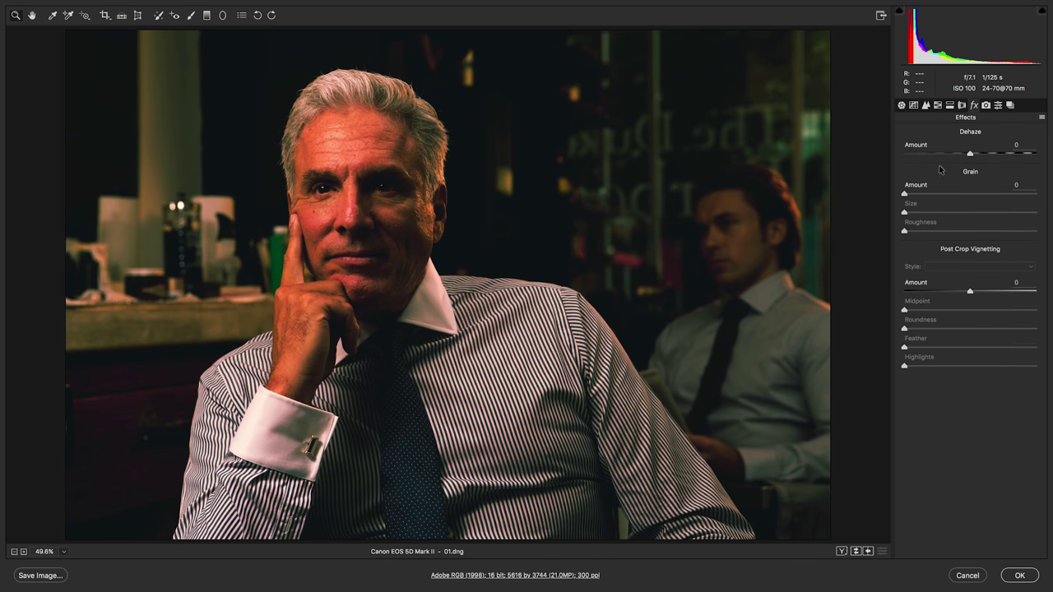
Set grain to Amount 14, Size 40 and Roughness 66
left_click_drag(905, 194, 923, 195)
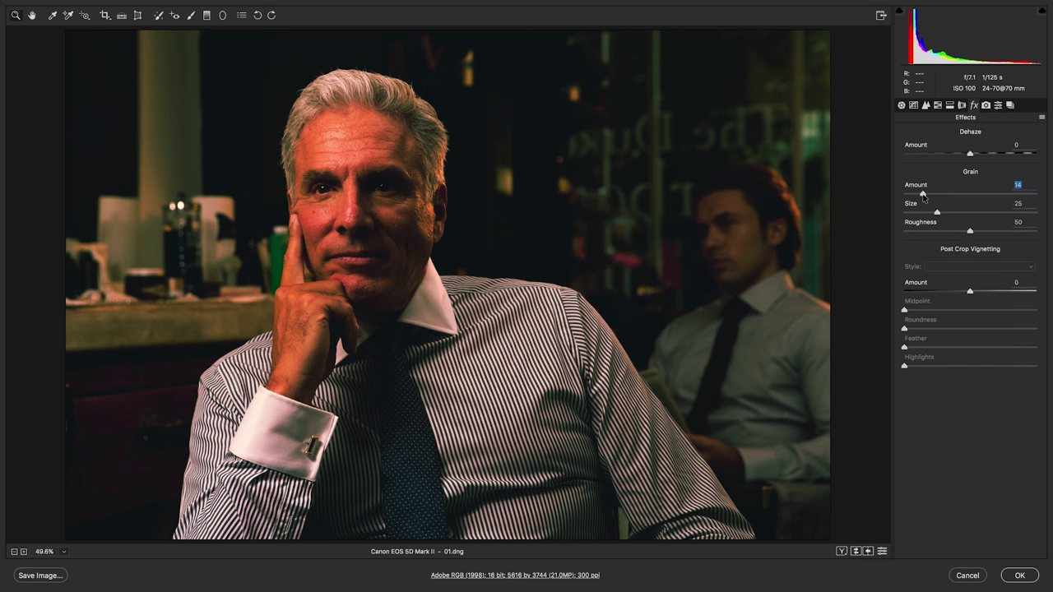
left_click_drag(937, 212, 949, 212)
left_click(992, 231)
left_click_drag(949, 212, 953, 212)
left_click(959, 214)
left_click(998, 106)
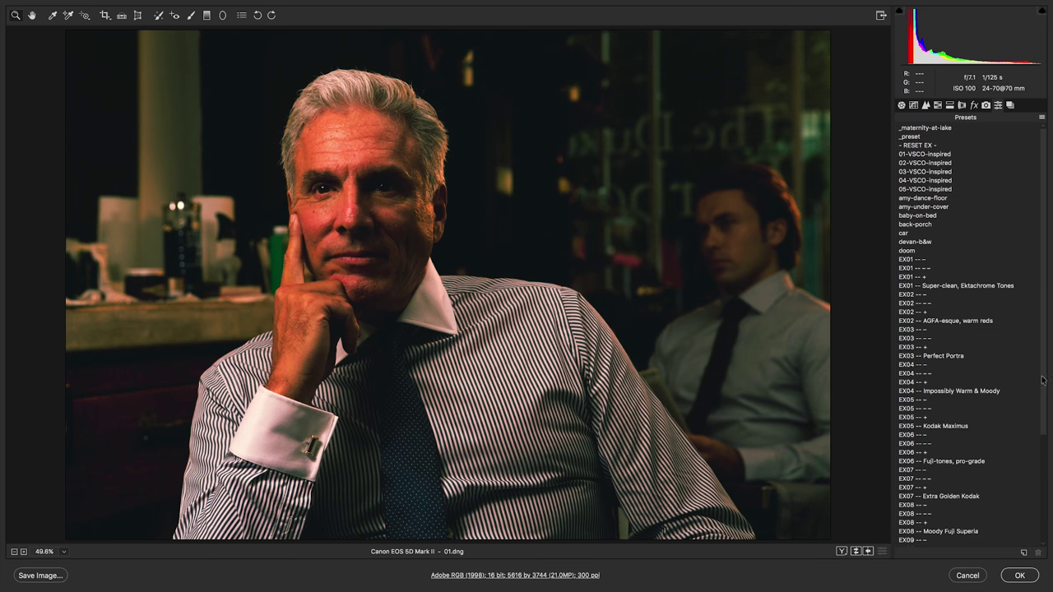
Save the grade as preset '01-tutvid-moody-port' and return to the Basic panel
left_click(1024, 553)
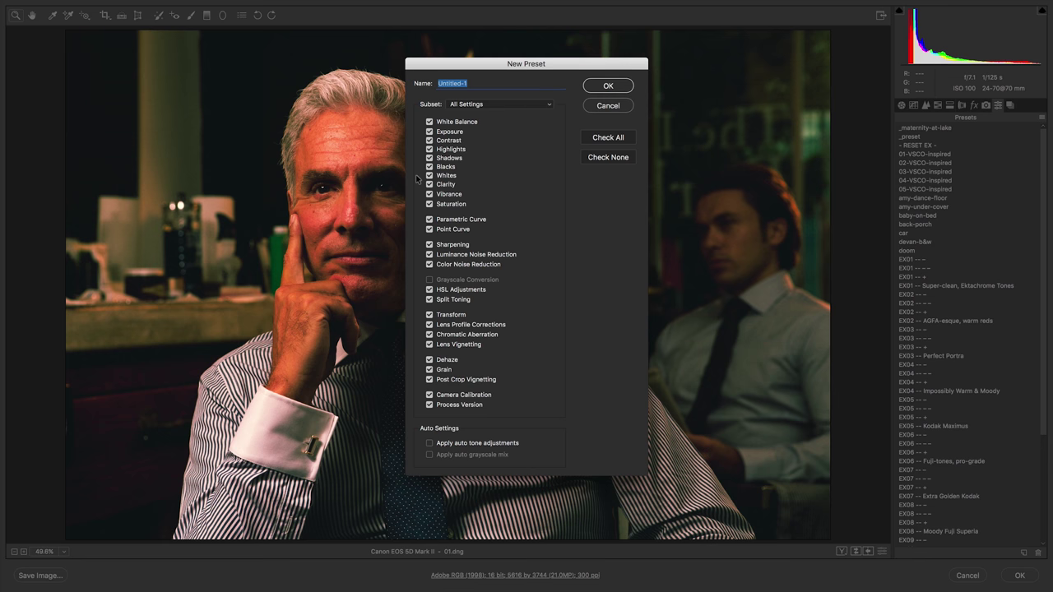
type("01-tutvid-moody-port")
left_click(609, 86)
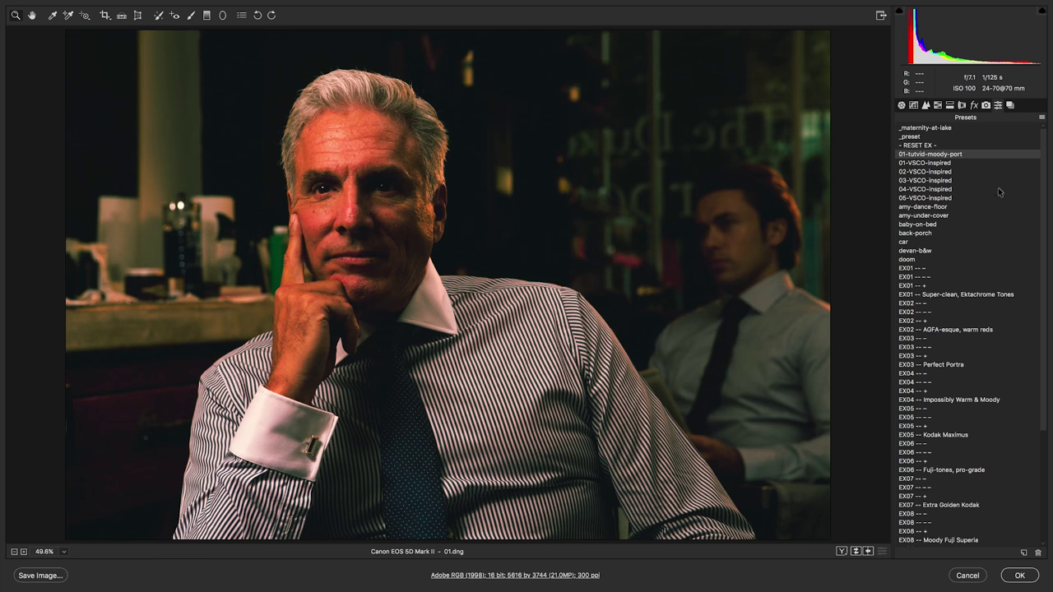
left_click(902, 105)
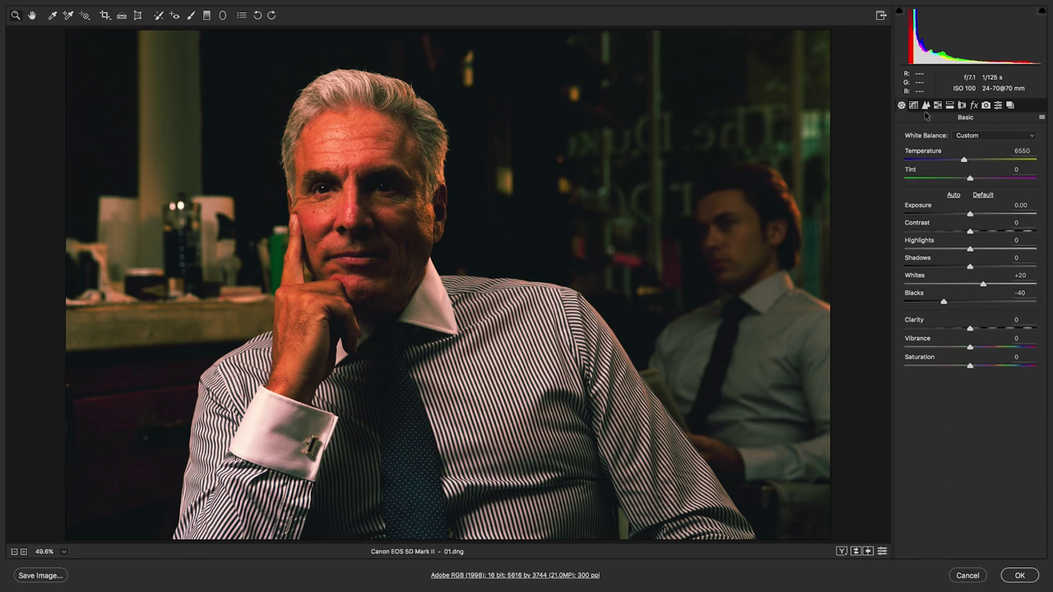
left_click(1041, 119)
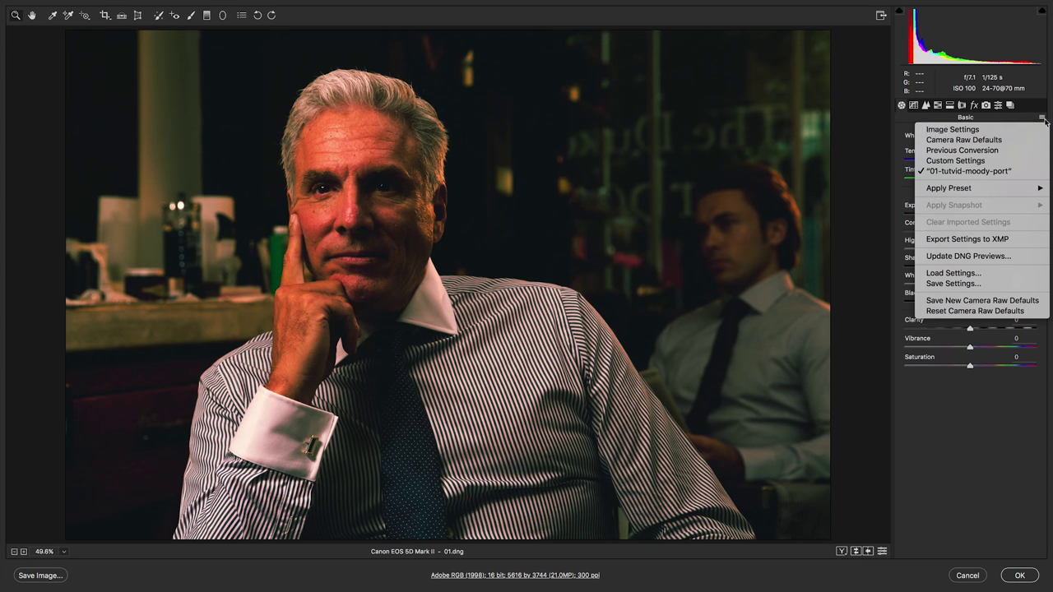
left_click(963, 140)
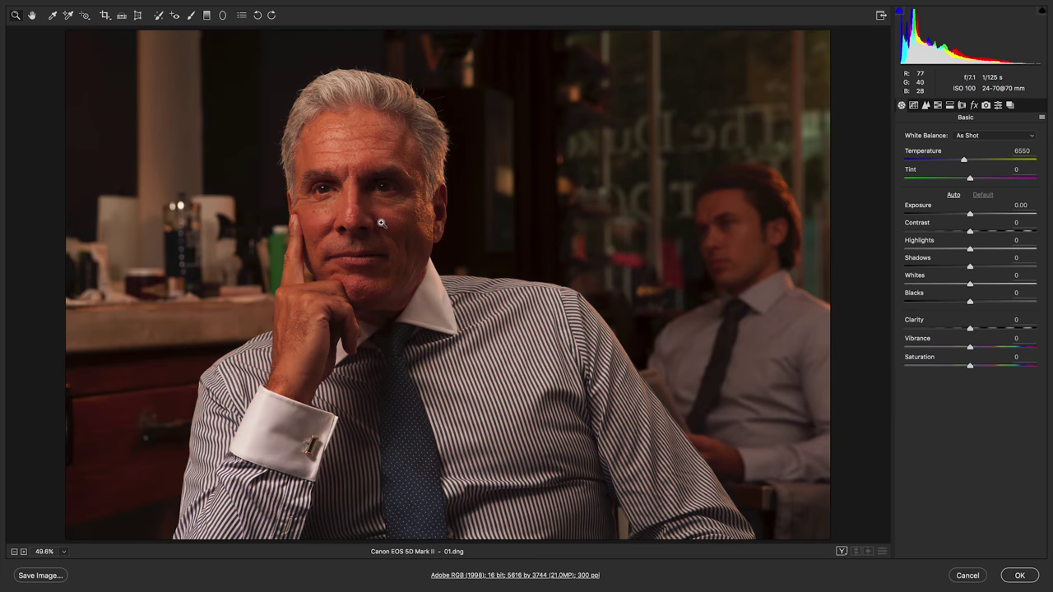
left_click(998, 105)
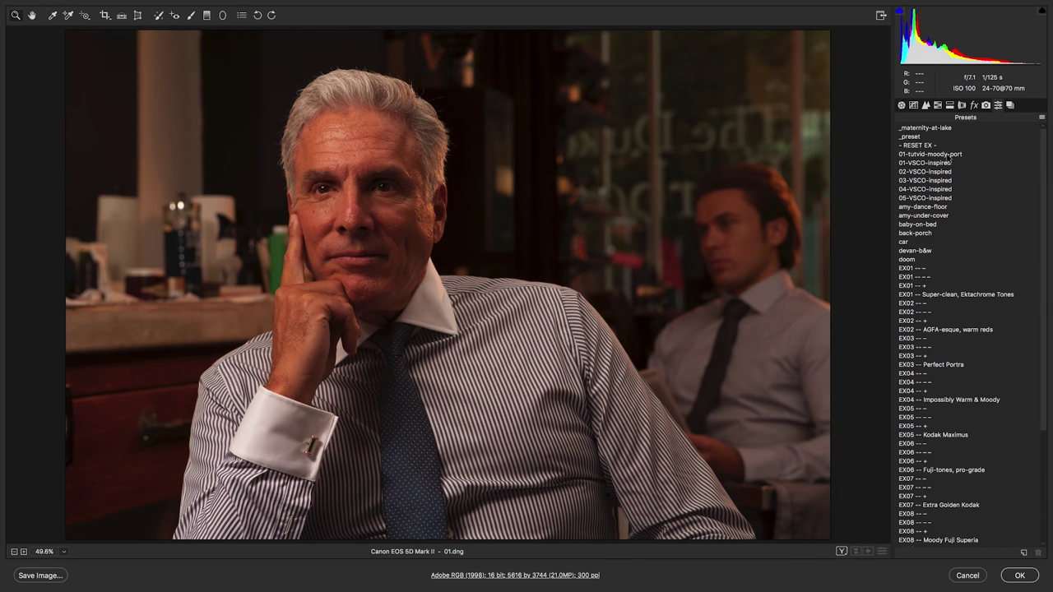
left_click(927, 154)
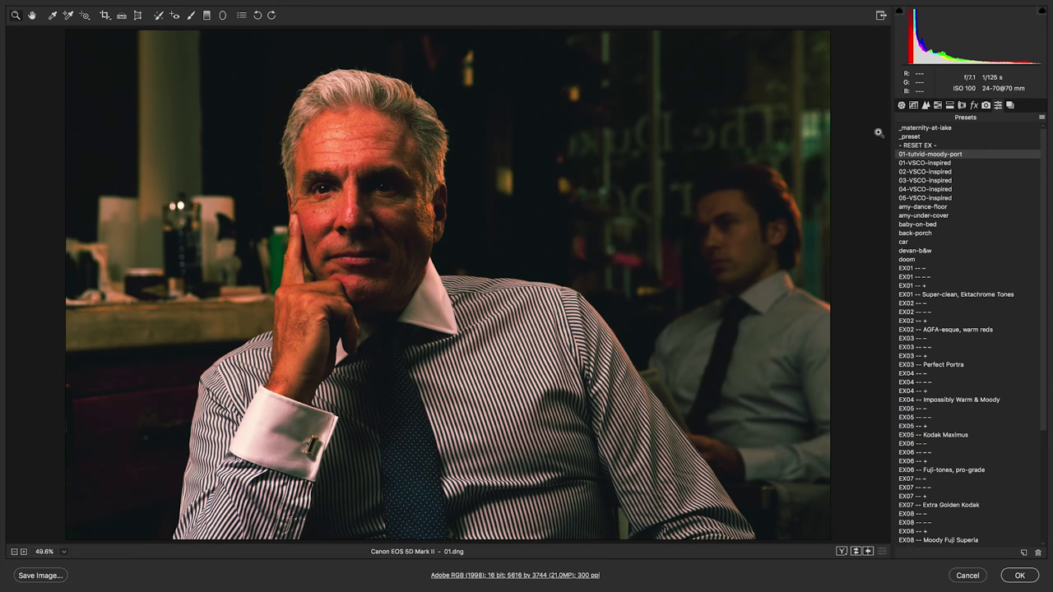
left_click(902, 105)
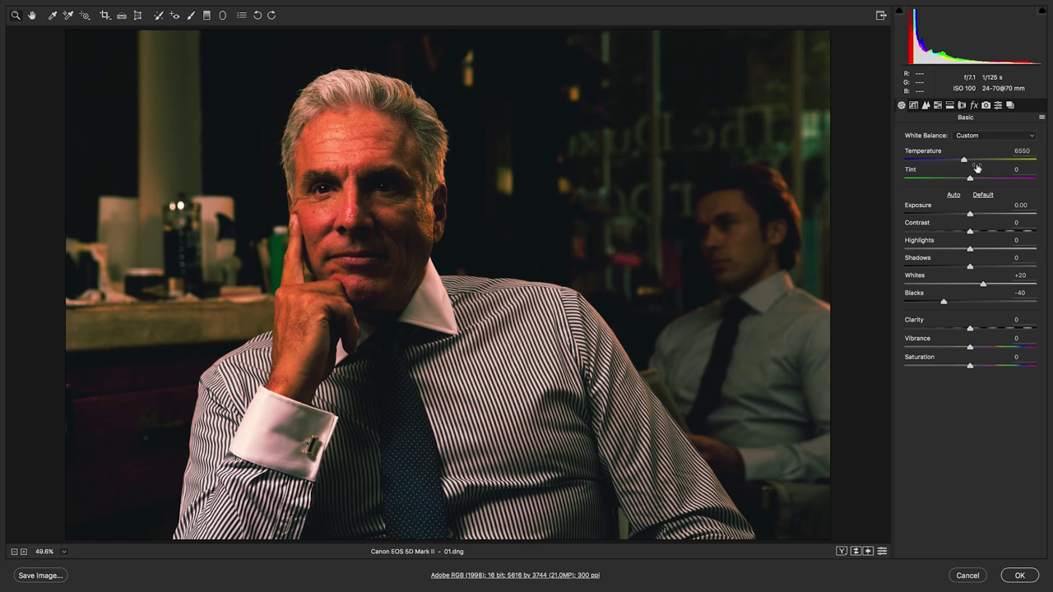
Fine-tune the grade to Temperature 6400, Tint +13 and Vibrance −16, and show the saved presets
mouse_move(964, 160)
left_mouse_down()
mouse_move(946, 162)
mouse_move(1001, 167)
mouse_move(948, 163)
left_mouse_up()
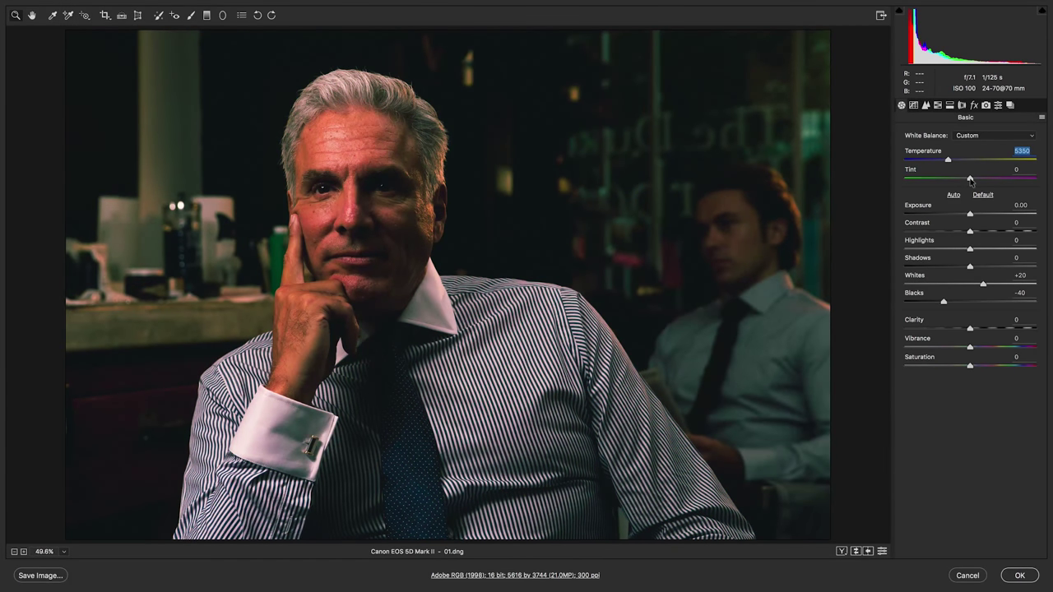
left_click_drag(972, 181, 980, 185)
left_click_drag(948, 161, 958, 163)
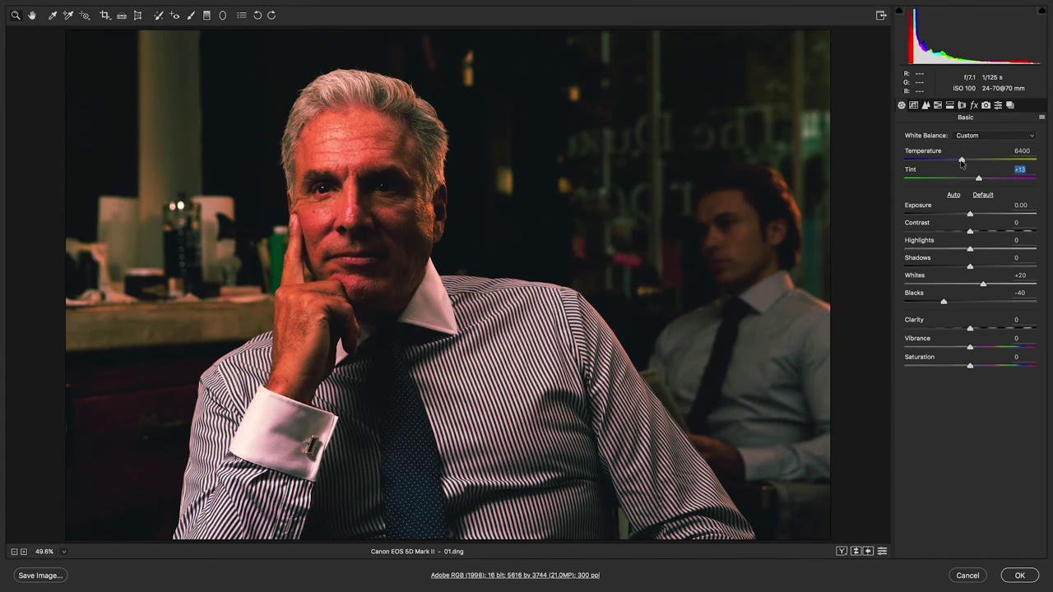
left_click(961, 162)
mouse_move(970, 348)
left_mouse_down()
mouse_move(955, 348)
mouse_move(977, 329)
mouse_move(962, 348)
left_mouse_up()
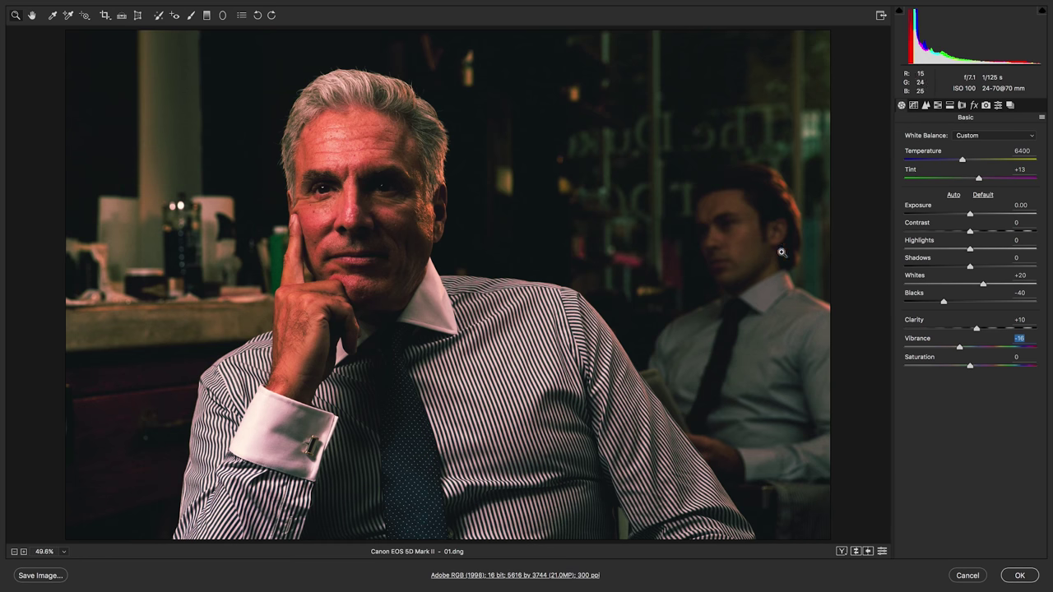
left_click(997, 107)
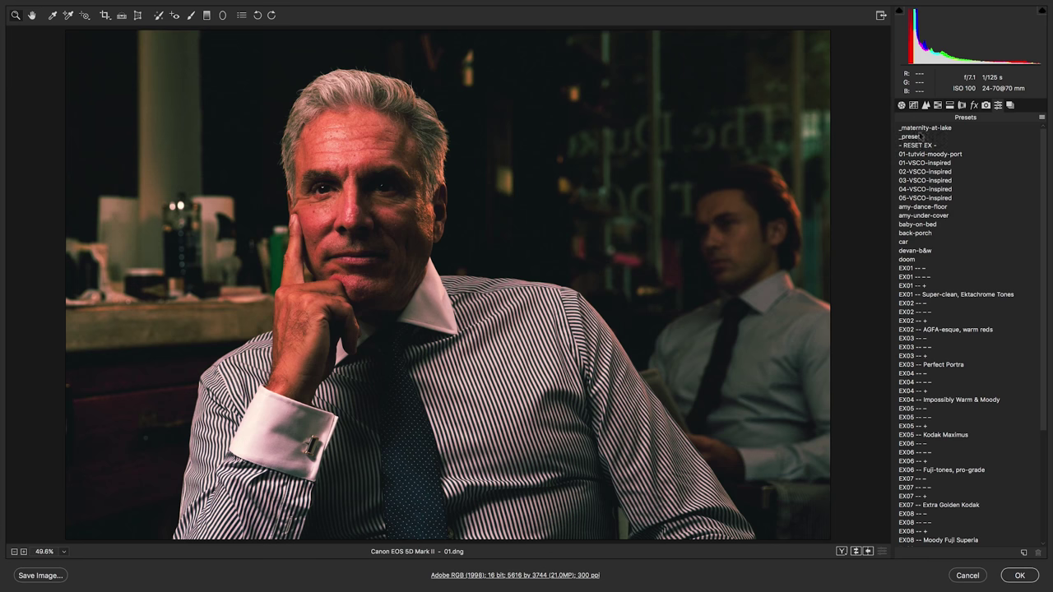
Review the Basic, Tone Curve and HSL settings, then apply the moody grade and exit Camera Raw
left_click(903, 106)
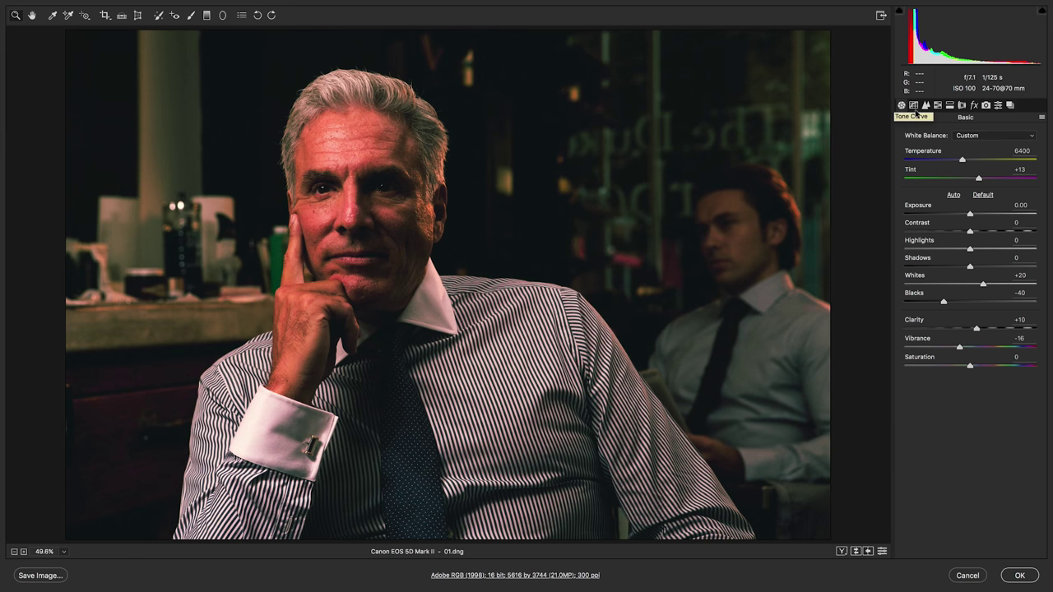
left_click(914, 105)
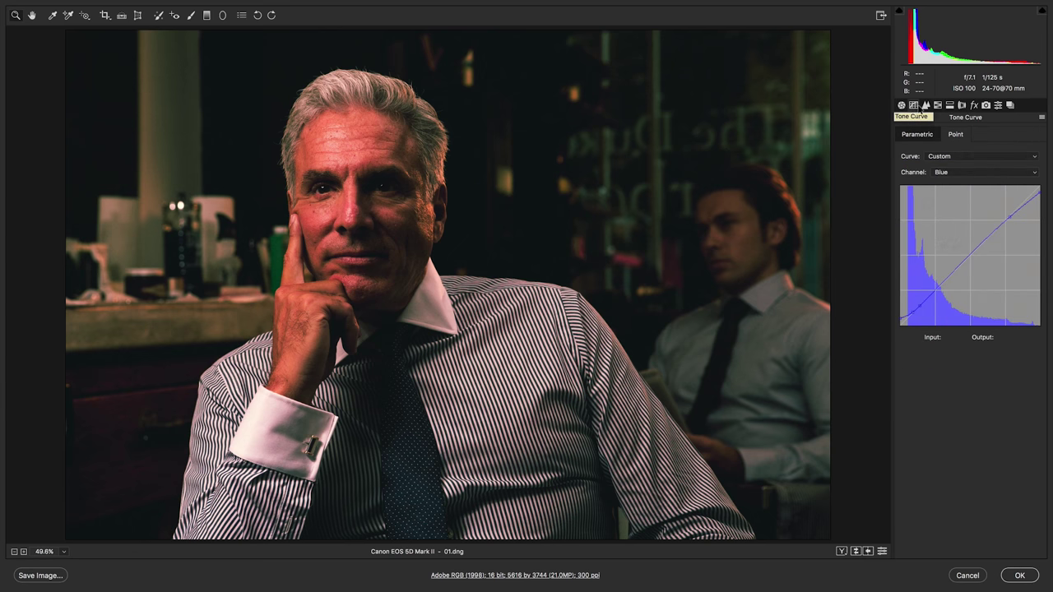
left_click(937, 105)
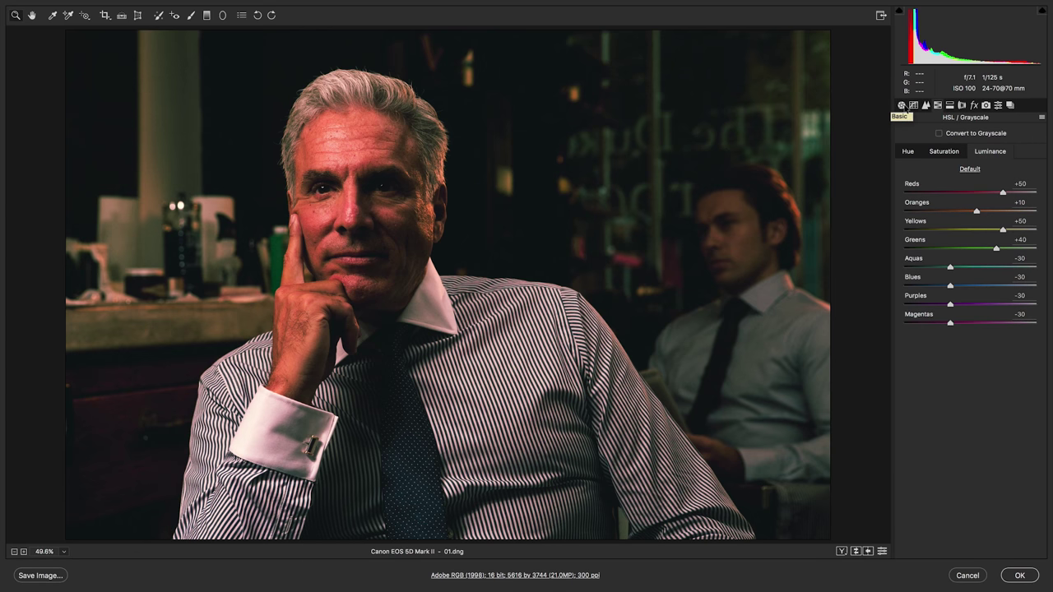
left_click(902, 106)
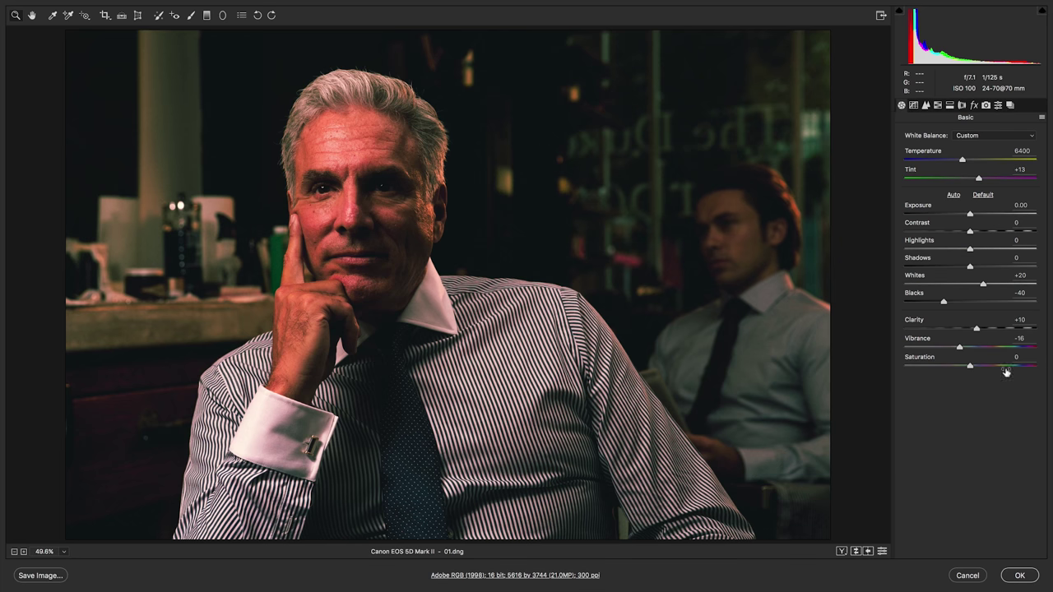
left_click(1020, 576)
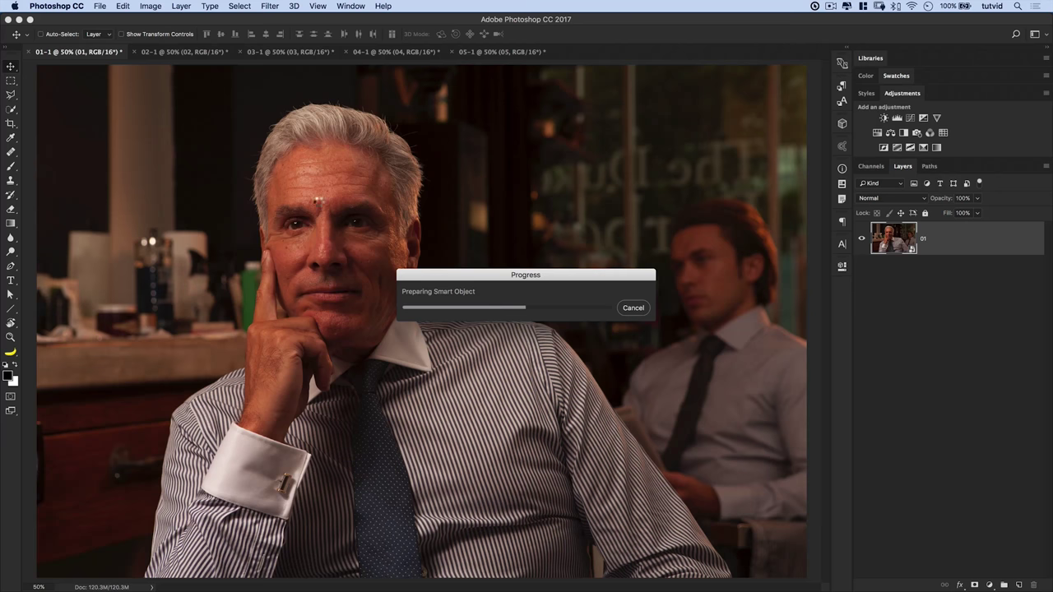
Switch to the 02-1 garden portrait and reopen its 02 smart object in Camera Raw
left_click(184, 52)
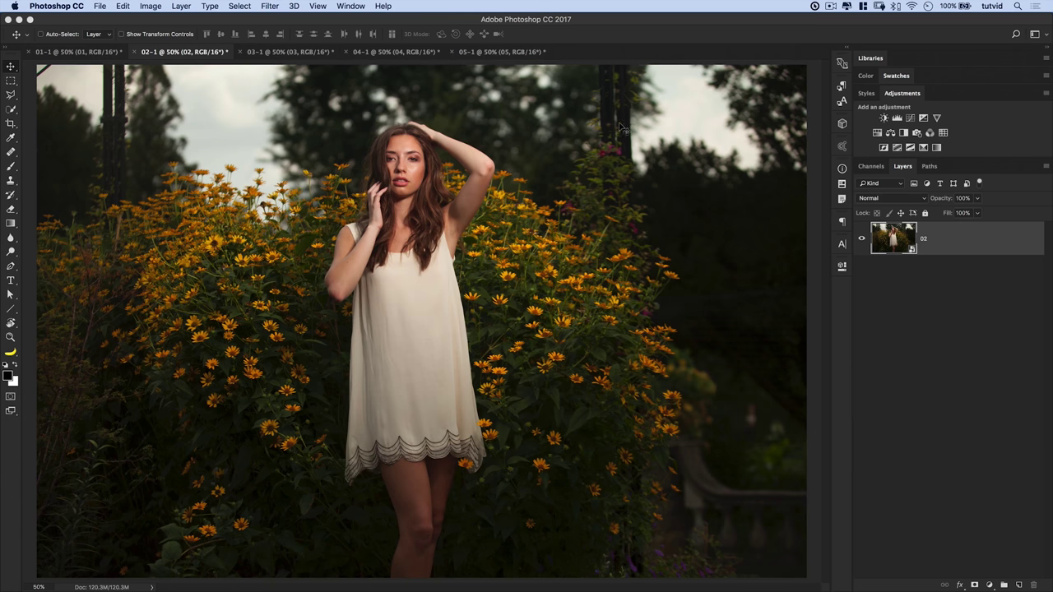
double_click(882, 239)
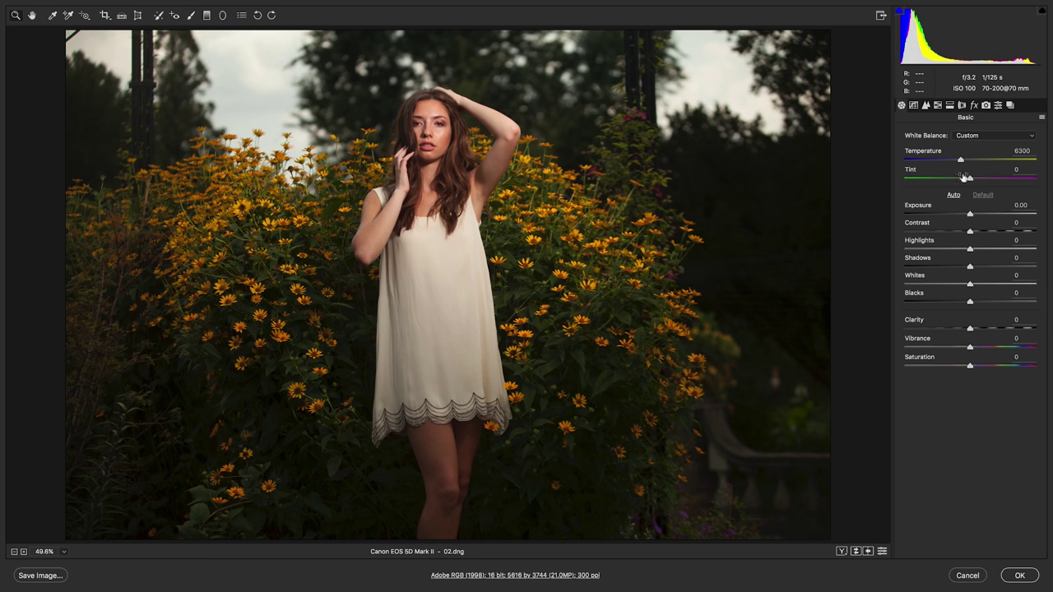
Build a faded RGB point curve with highlights lowered to 221 and the black point lifted to 28
left_click(913, 105)
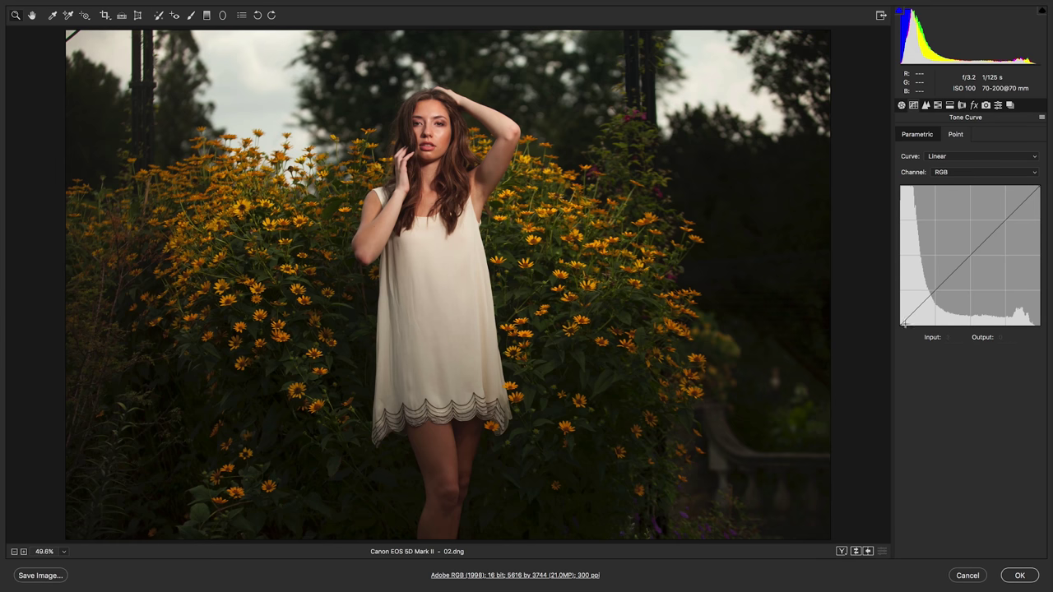
left_click(971, 256)
left_click_drag(936, 289, 938, 294)
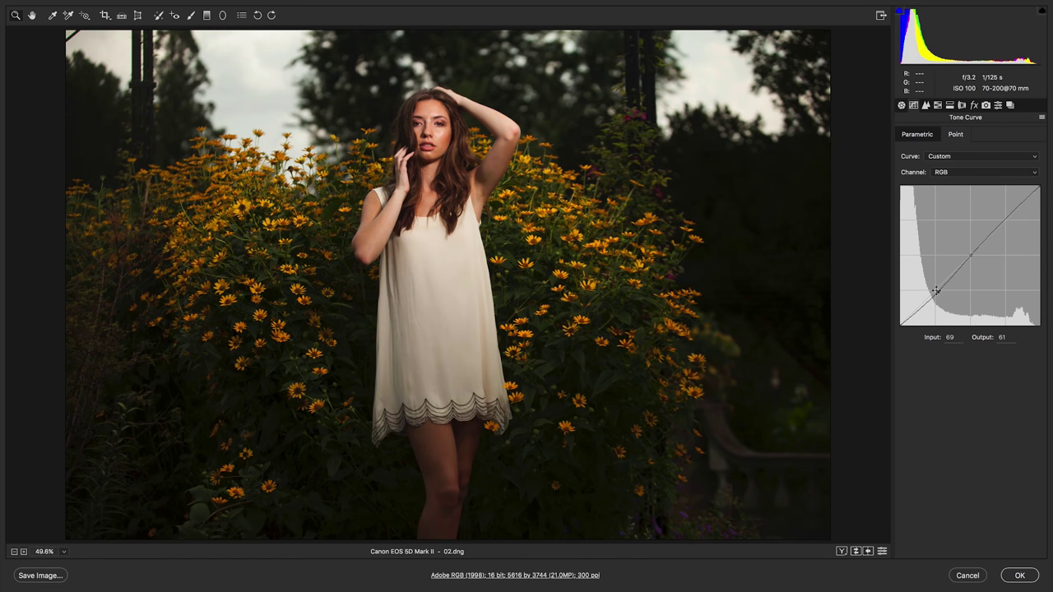
left_click_drag(1002, 220, 1005, 218)
left_click_drag(1040, 187, 1043, 208)
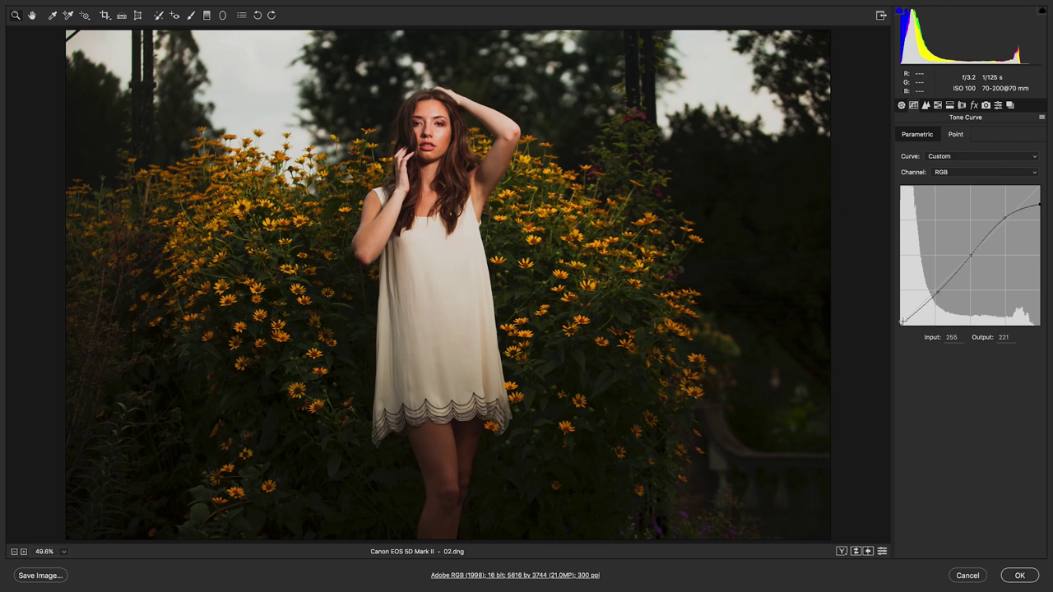
left_click_drag(901, 325, 934, 304)
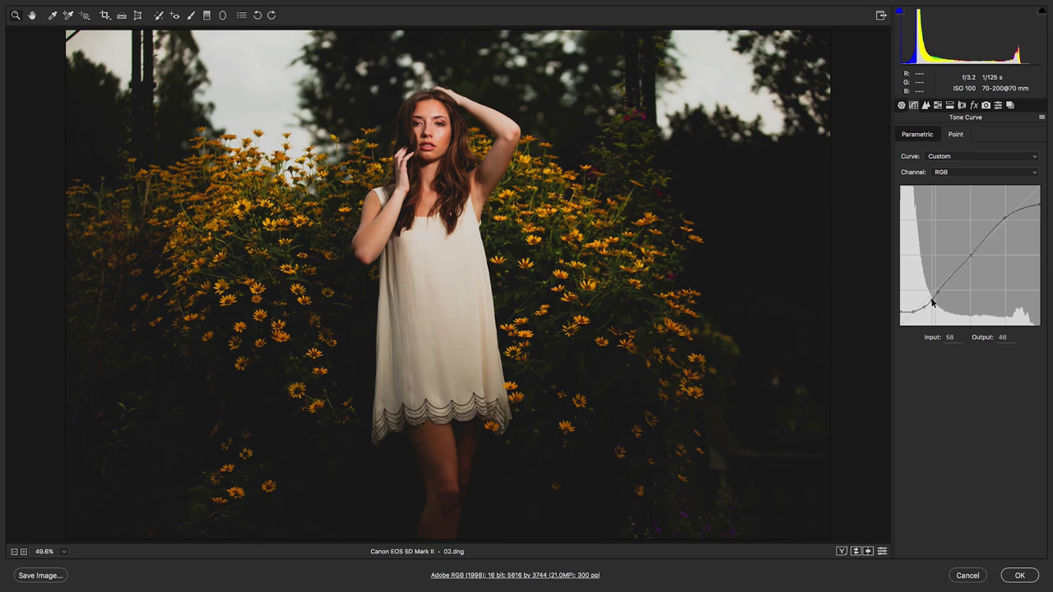
left_click_drag(938, 294, 941, 288)
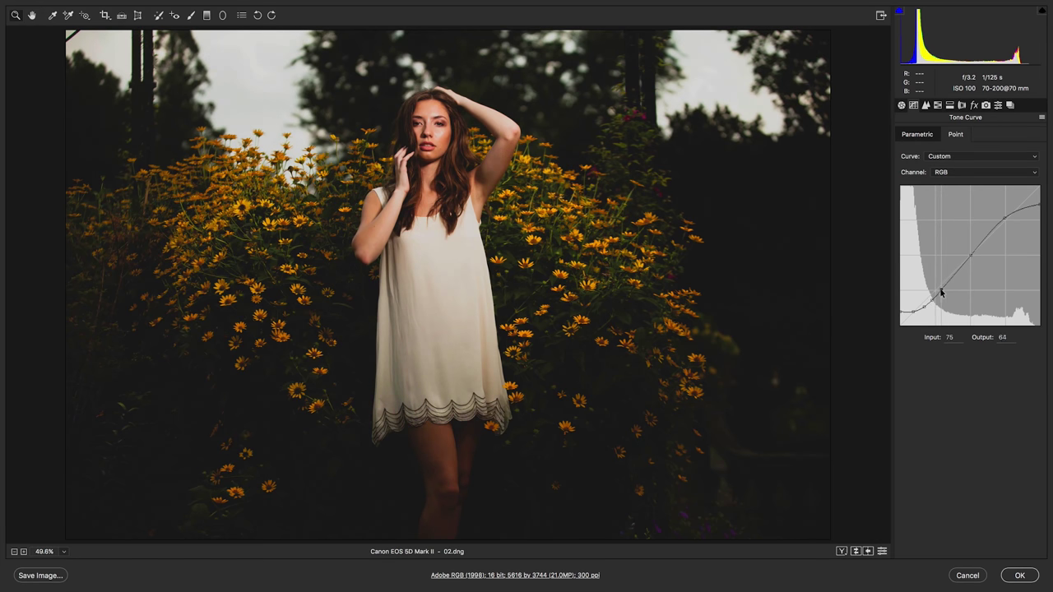
Add shadow, midtone and highlight points to the RGB curve, with a low shadow point at 57/45
left_click(932, 300)
left_click(970, 255)
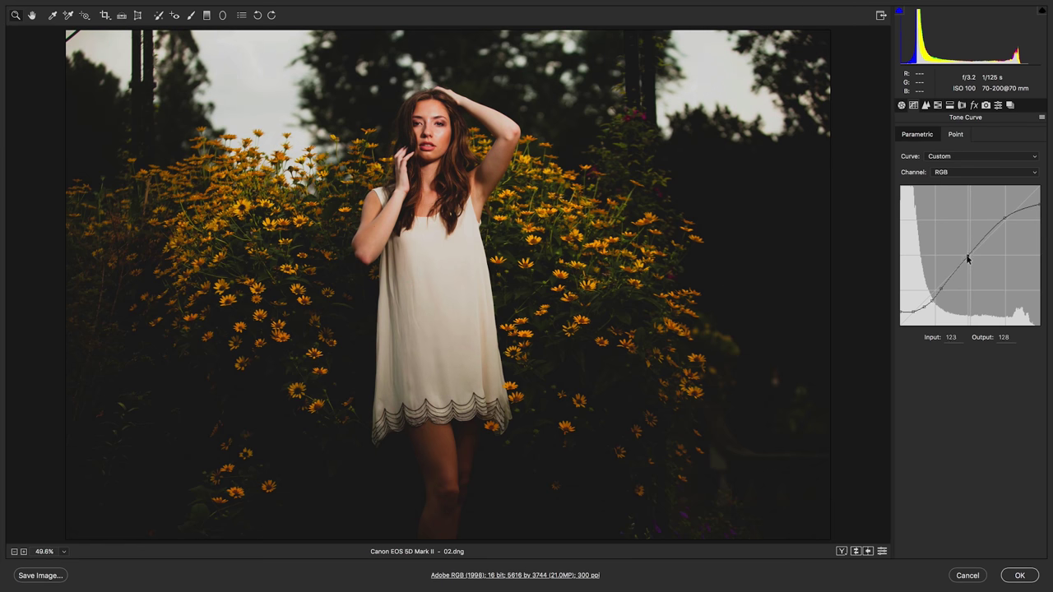
left_click(1004, 219)
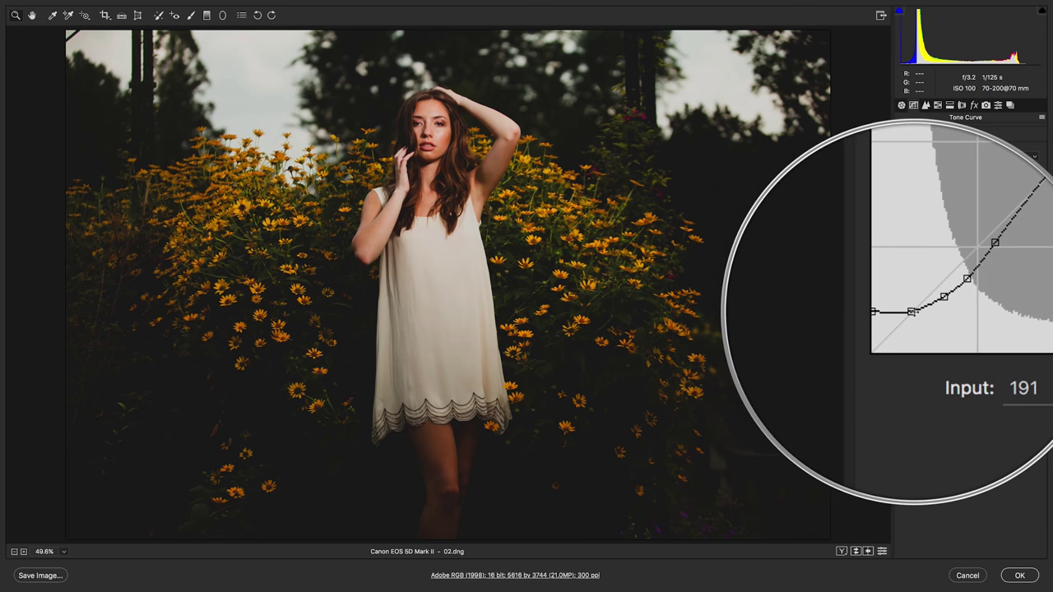
left_click_drag(910, 313, 909, 312)
left_click(920, 308)
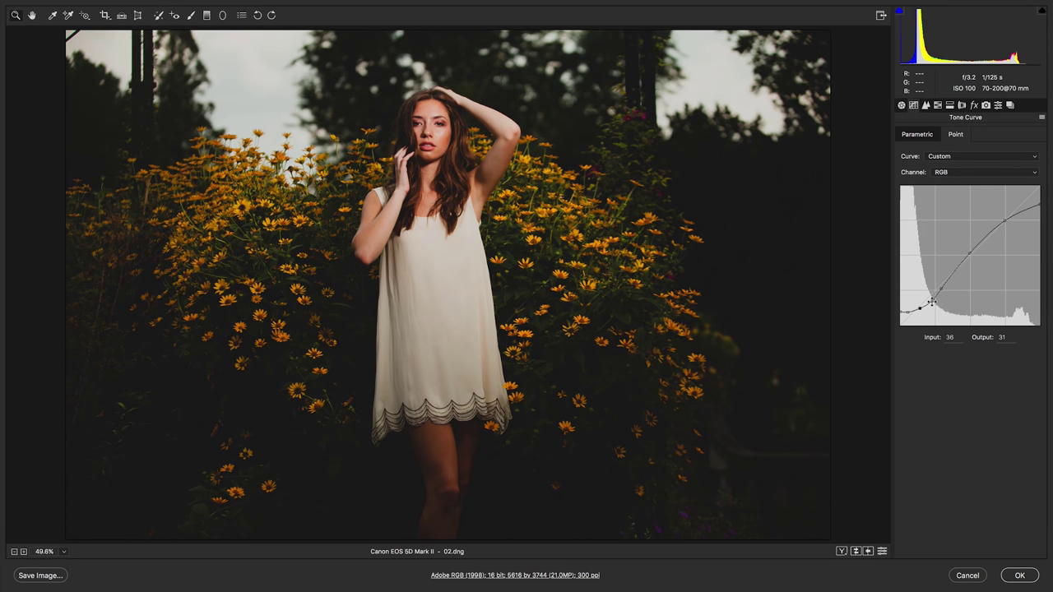
left_click(933, 300)
left_click(968, 174)
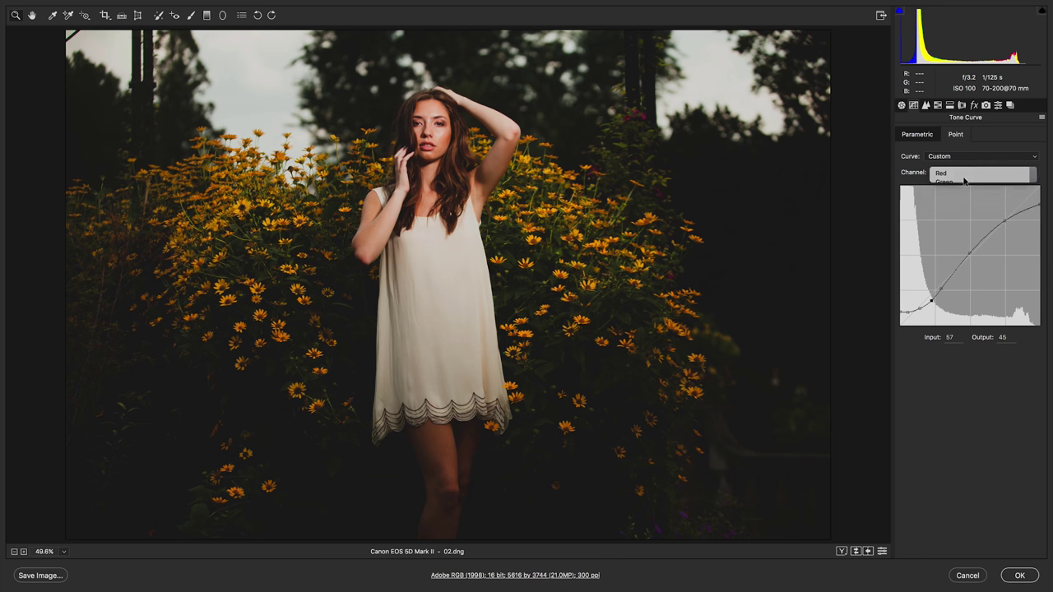
Try a warming lift on the Red curve, delete it, and leave a neutral highlight anchor
left_click(960, 185)
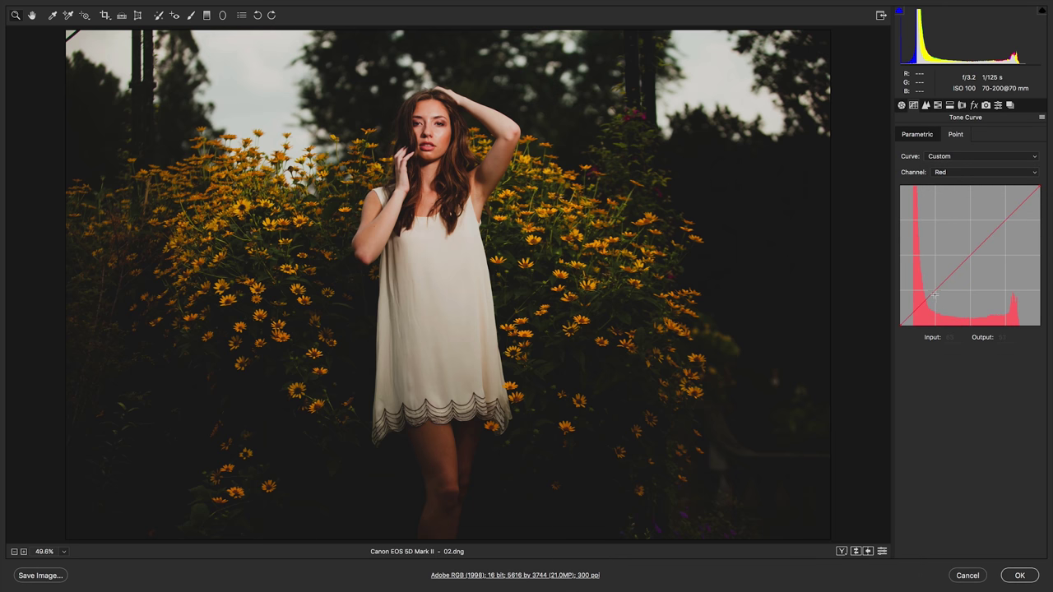
left_click_drag(935, 291, 932, 292)
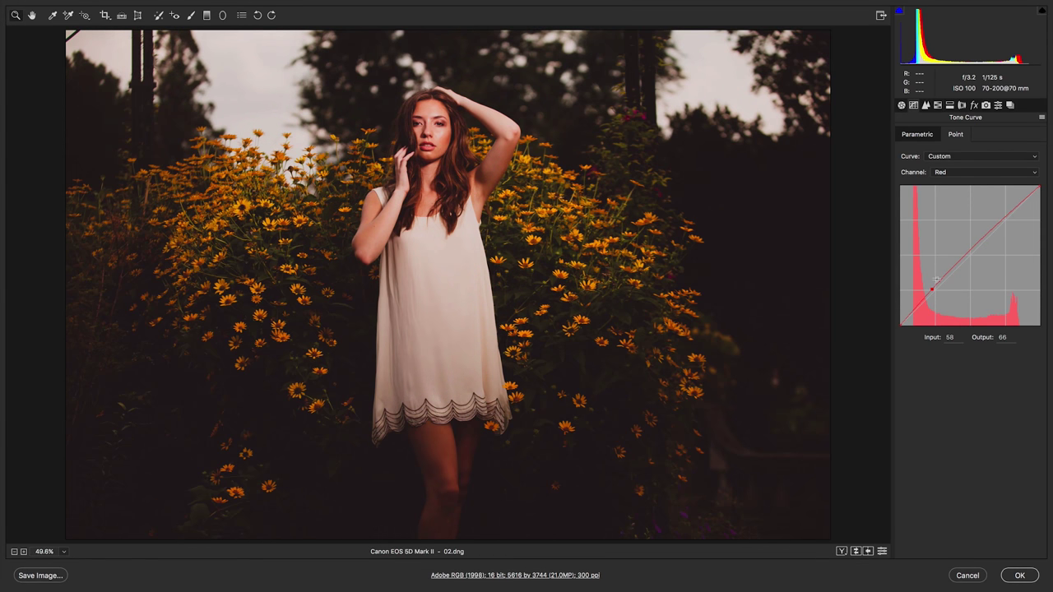
key("Delete")
left_click(999, 226)
Move the Green curve's black point to input 11, output 0
left_click(973, 171)
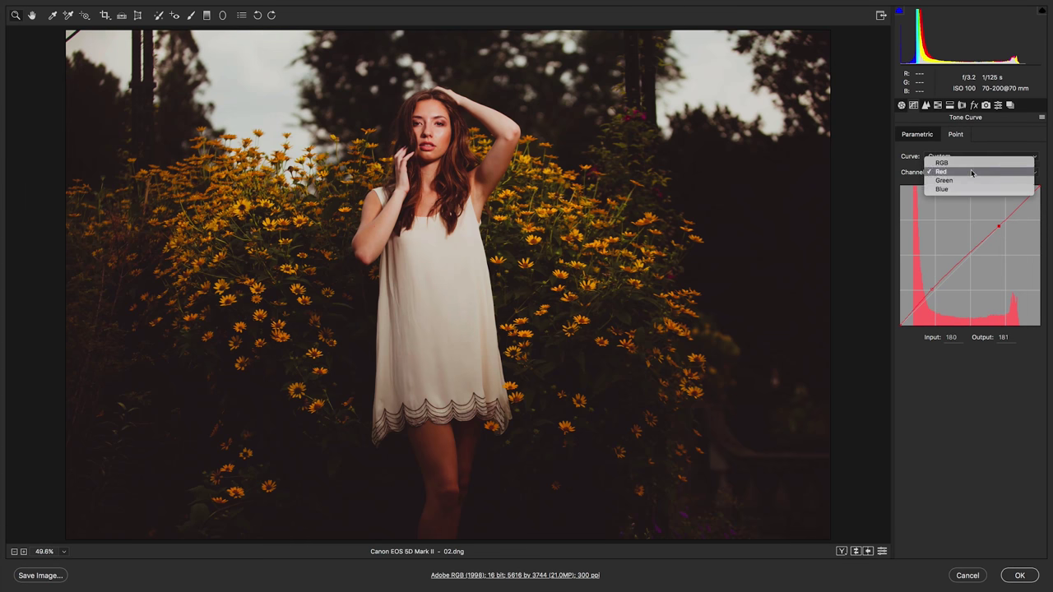
left_click(965, 181)
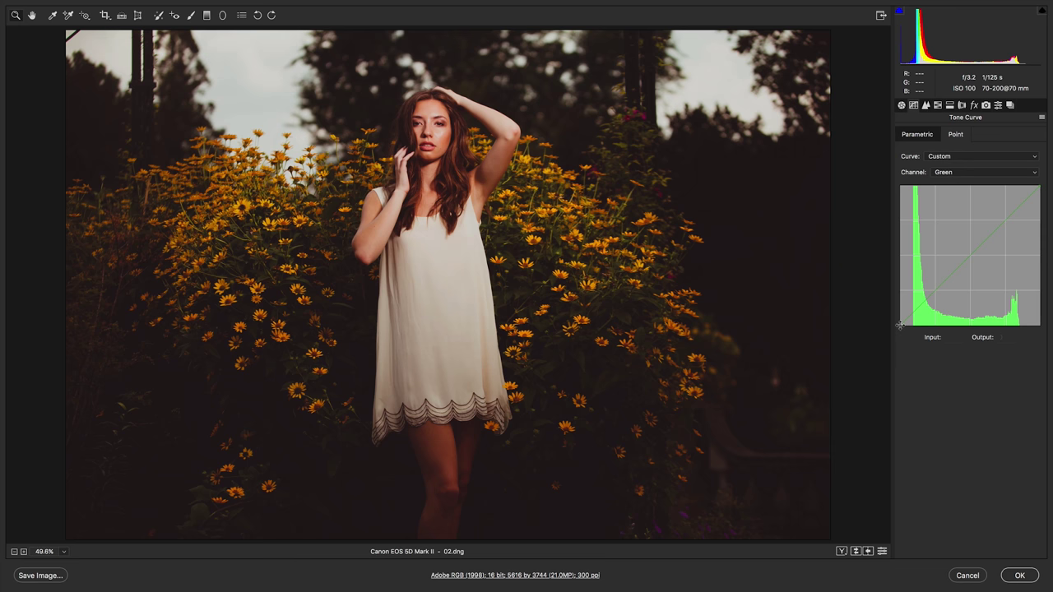
left_click_drag(900, 325, 907, 333)
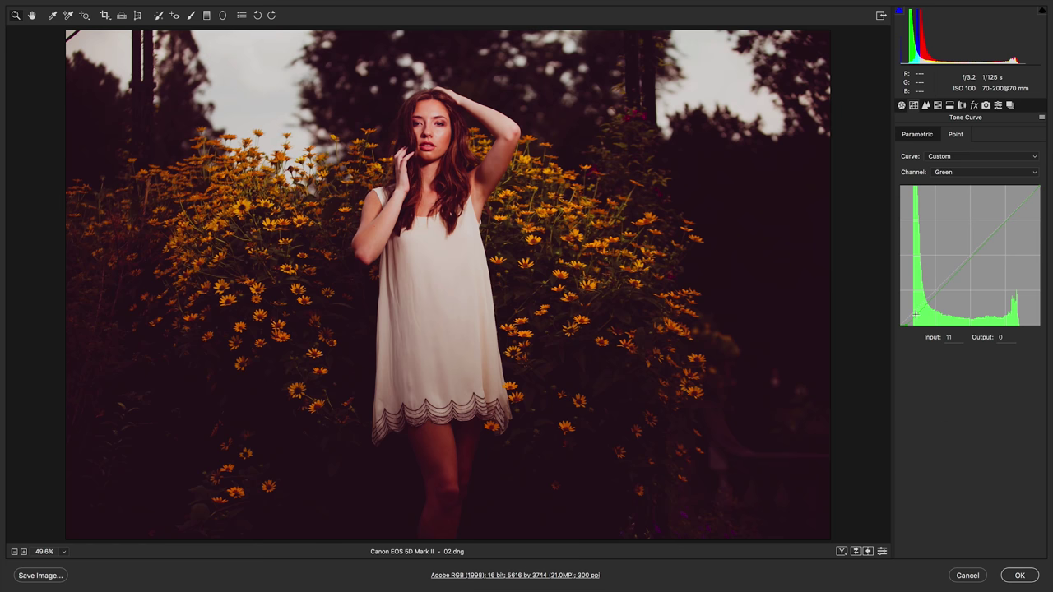
Shape the Green curve by raising its shadow point, lowering the midtones and anchoring the highlights
left_click_drag(915, 313, 918, 308)
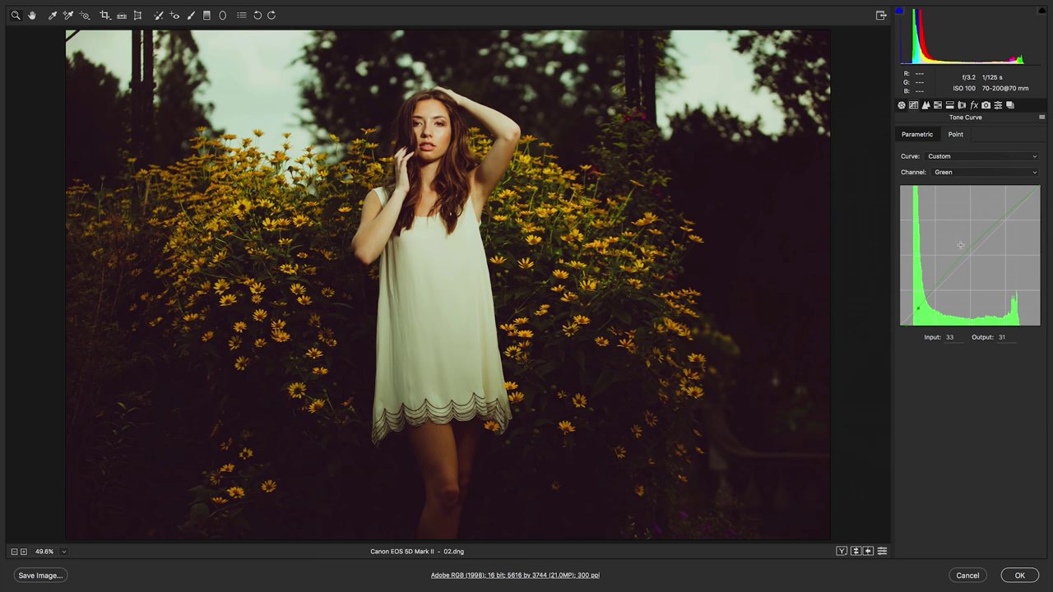
left_click_drag(968, 258, 970, 261)
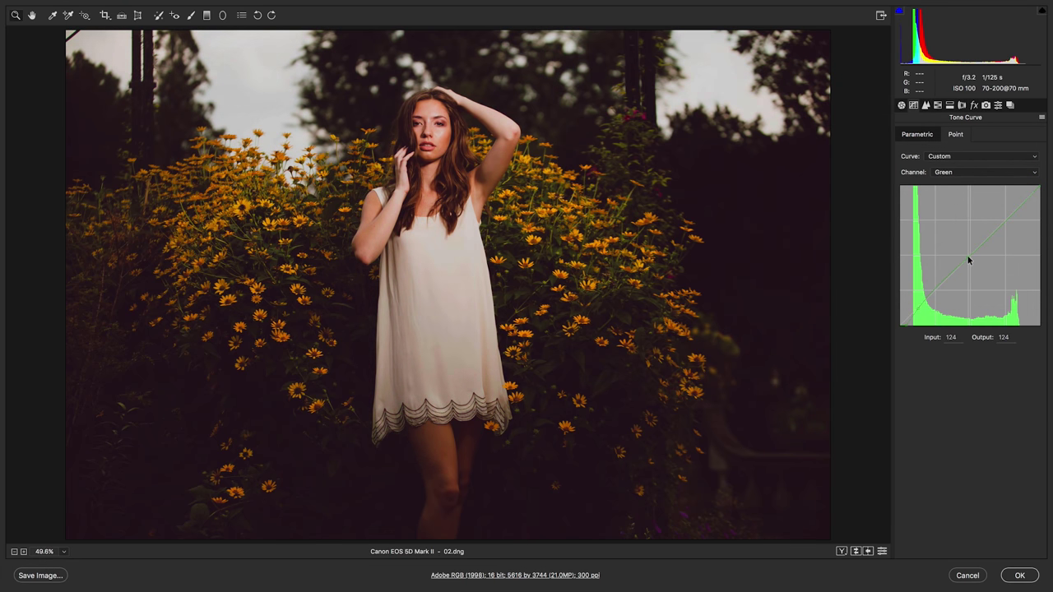
left_click(1008, 220)
On the Blue curve, lift the shadows and pull the top endpoint down to 231
left_click(976, 174)
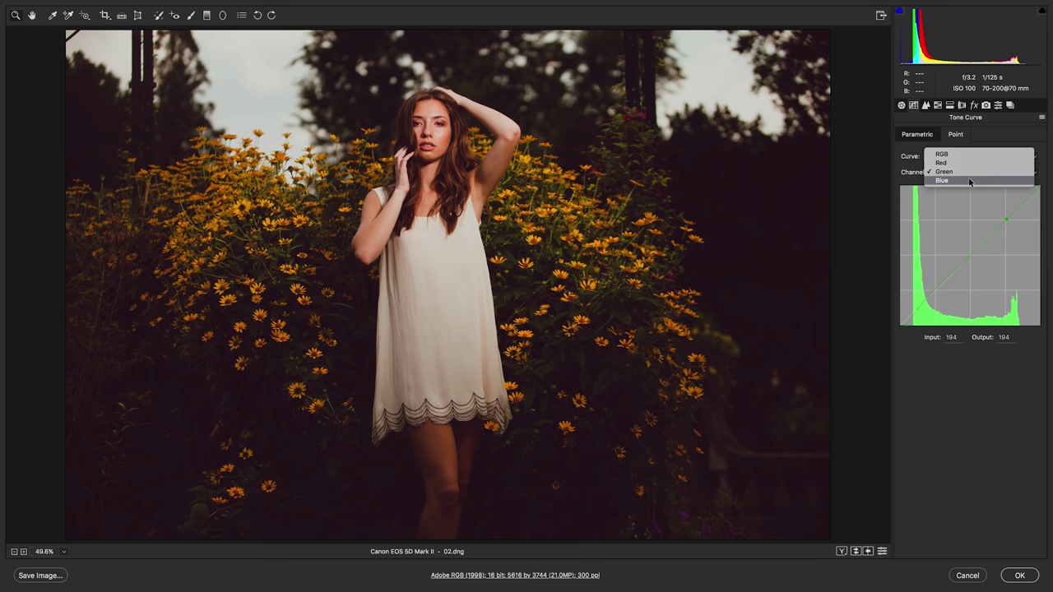
left_click(970, 181)
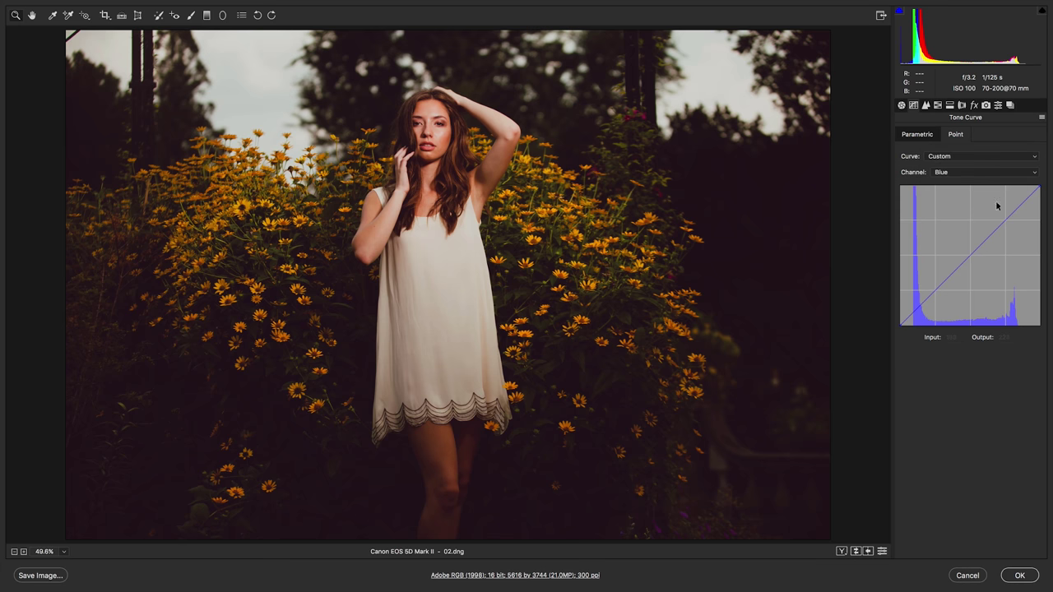
left_click(927, 299)
left_click_drag(926, 300, 927, 298)
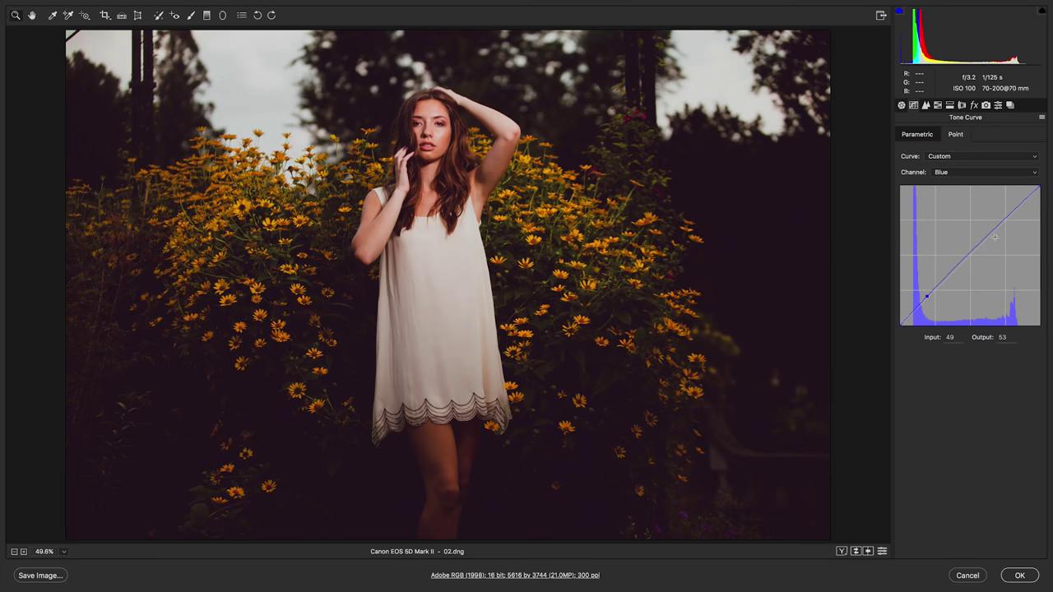
left_click_drag(1001, 220, 1003, 227)
left_click_drag(1039, 189, 1043, 201)
left_click(937, 105)
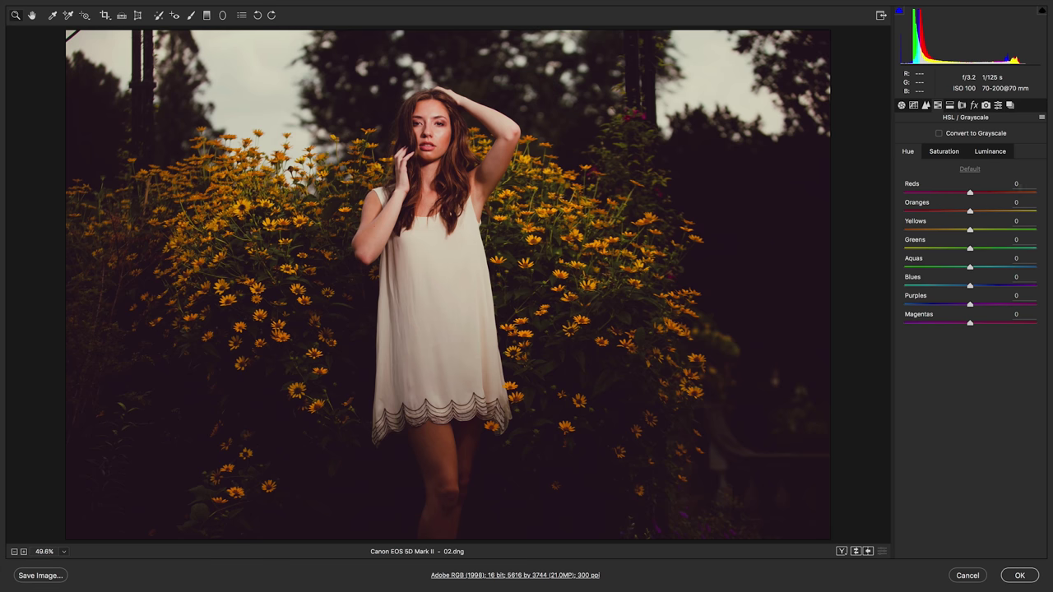
Shift the HSL hues to Reds −40, Oranges +10 and Yellows −20
left_click_drag(970, 192, 957, 191)
key("shift+Down")
key("Tab")
key("shift+Up")
key("Tab")
key("shift+Down")
key("shift+Down")
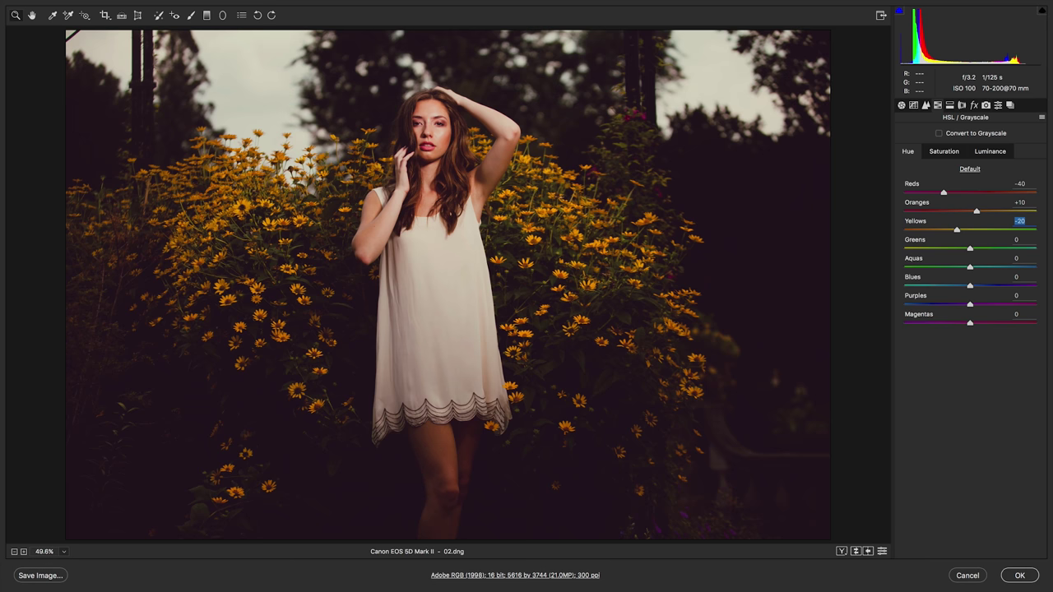
key("Tab")
key("Tab")
key("Tab")
key("Tab")
key("Tab")
left_click(949, 155)
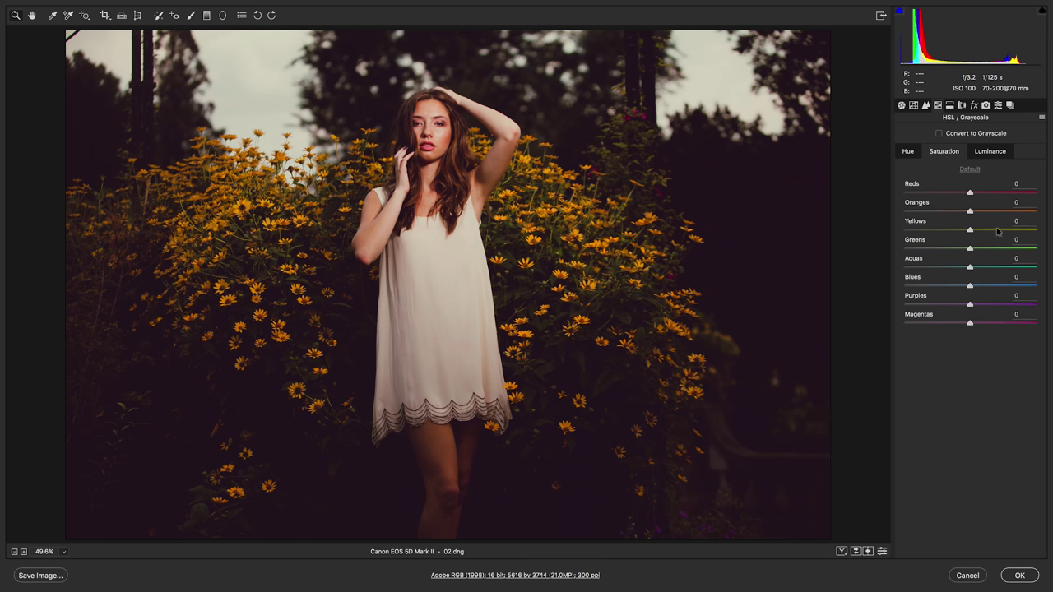
Boost saturation to Reds +25, Oranges +20, Yellows +30 and Greens +30
left_click_drag(971, 193, 986, 196)
key("Tab")
key("shift+Up")
key("shift+Up")
key("Tab")
key("shift+Up")
key("shift+Up")
key("shift+Up")
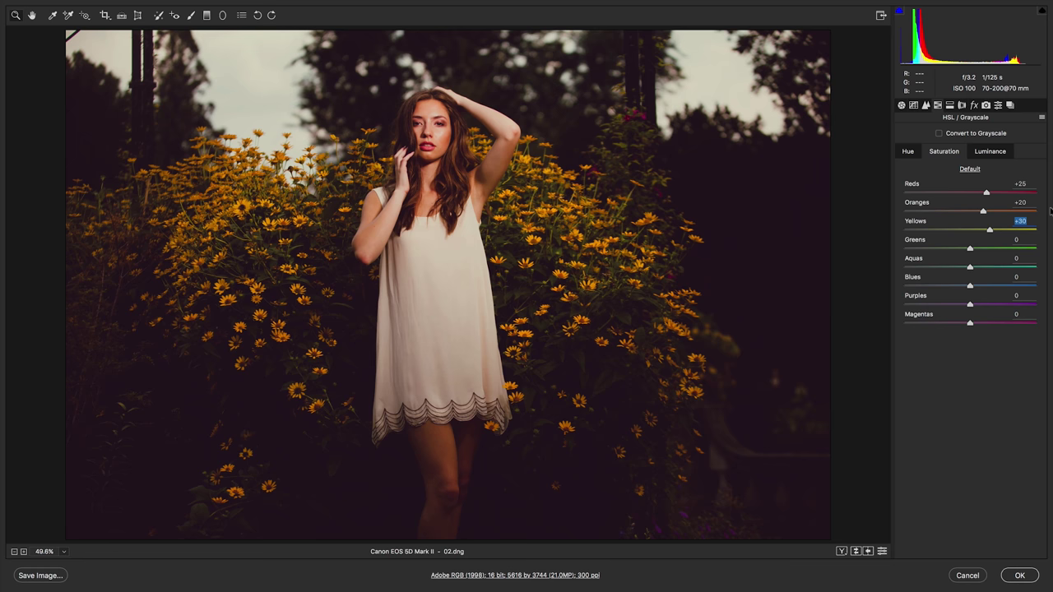
key("Tab")
key("shift+Up")
key("shift+Up")
key("shift+Up")
Reduce saturation to Blues −30, Purples −40 and Magentas −50
key("Tab")
key("Tab")
key("shift+Down")
key("shift+Down")
key("shift+Down")
key("Tab")
key("shift+Down")
key("shift+Down")
key("shift+Down")
key("shift+Down")
key("shift+Down")
key("shift+Up")
key("Tab")
key("shift+Down")
key("shift+Down")
key("shift+Down")
key("shift+Down")
key("shift+Down")
key("shift+Down")
key("shift+Up")
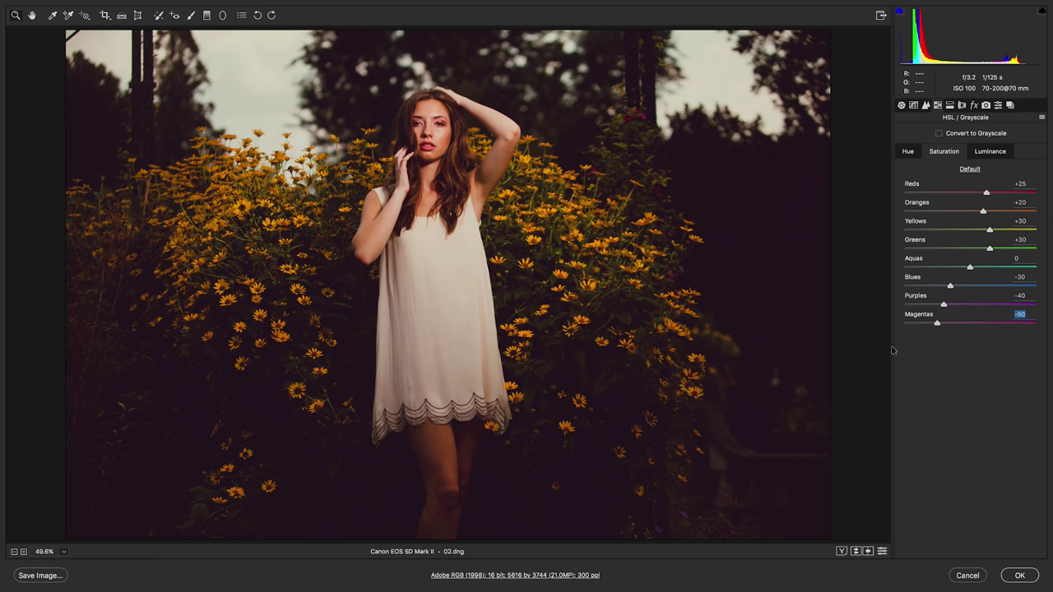
left_click(990, 153)
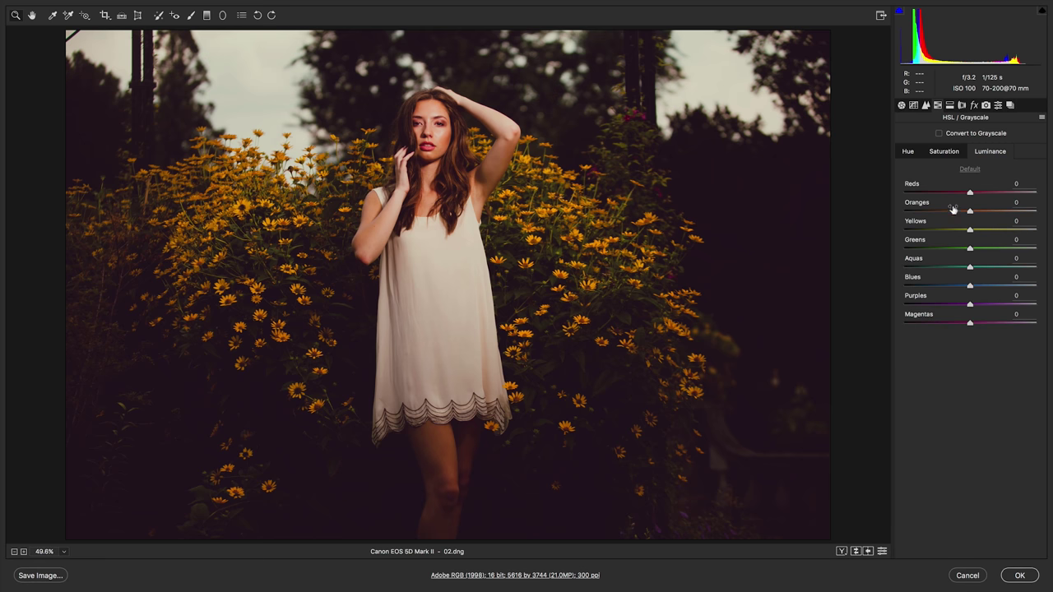
Set luminance for Reds −20, Oranges +5, Yellows +35 and Greens +40
type("-20")
key("Tab")
key("Up")
key("Tab")
type("30")
key("Return")
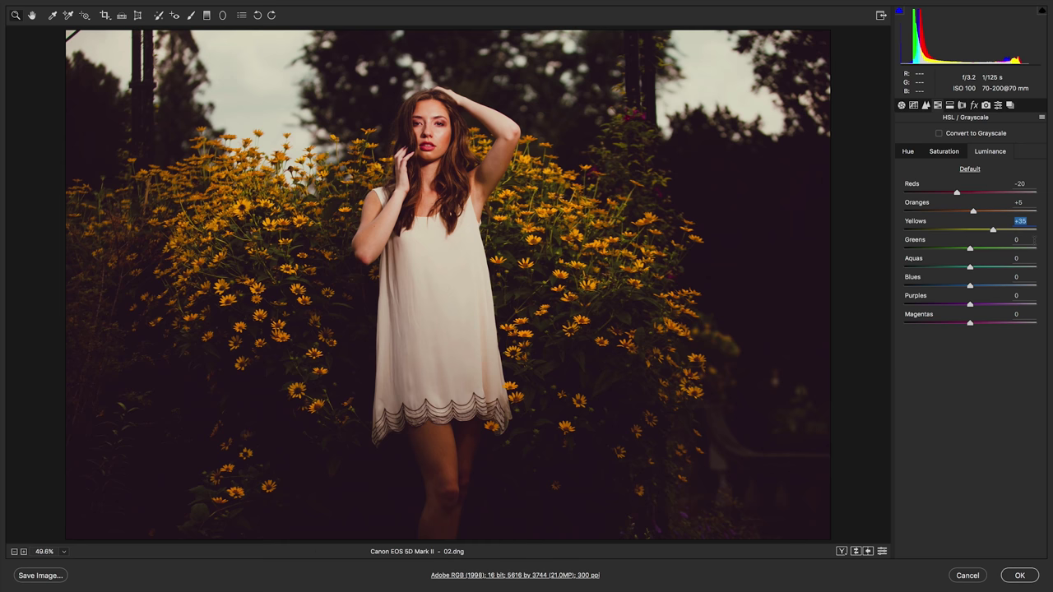
key("Tab")
key("shift+Up")
key("shift+Up")
key("shift+Up")
key("shift+Up")
Darken luminance for Aquas −20, Blues −30, Purples −40 and Magentas −50
left_click(1016, 258)
key("shift+Down")
key("shift+Down")
left_click(1016, 278)
key("shift+Down")
key("shift+Down")
key("shift+Down")
left_click(1016, 295)
key("shift+Down")
key("shift+Down")
key("shift+Down")
key("shift+Down")
left_click(1016, 314)
key("shift+Down")
key("shift+Down")
key("shift+Down")
key("shift+Down")
key("shift+Down")
Shift the Oranges hue to +30 and set Oranges saturation to -5 in HSL
left_click(909, 153)
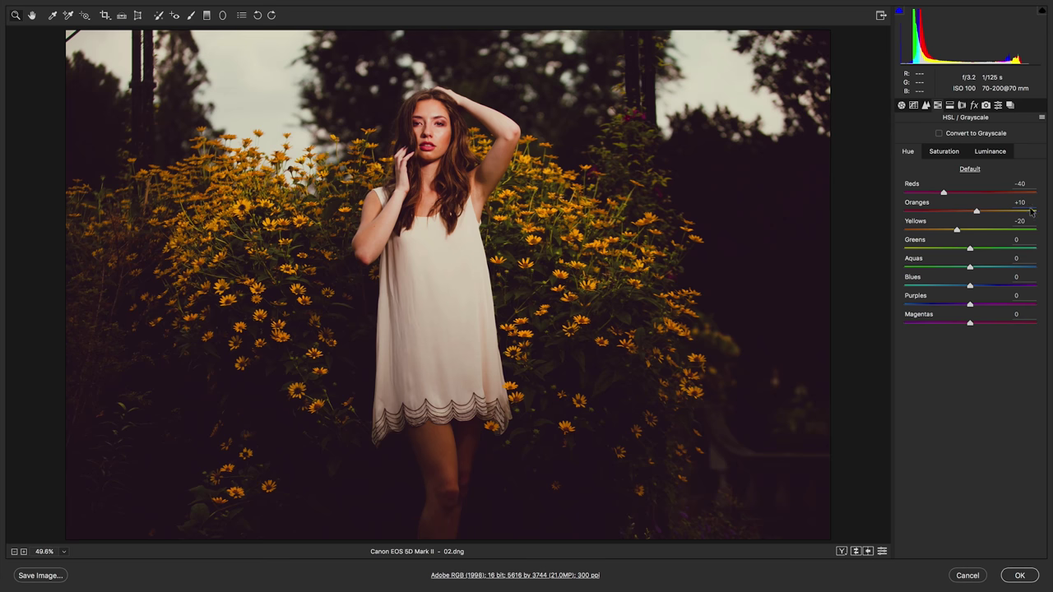
key("shift+Up")
key("shift+Up")
left_click(942, 153)
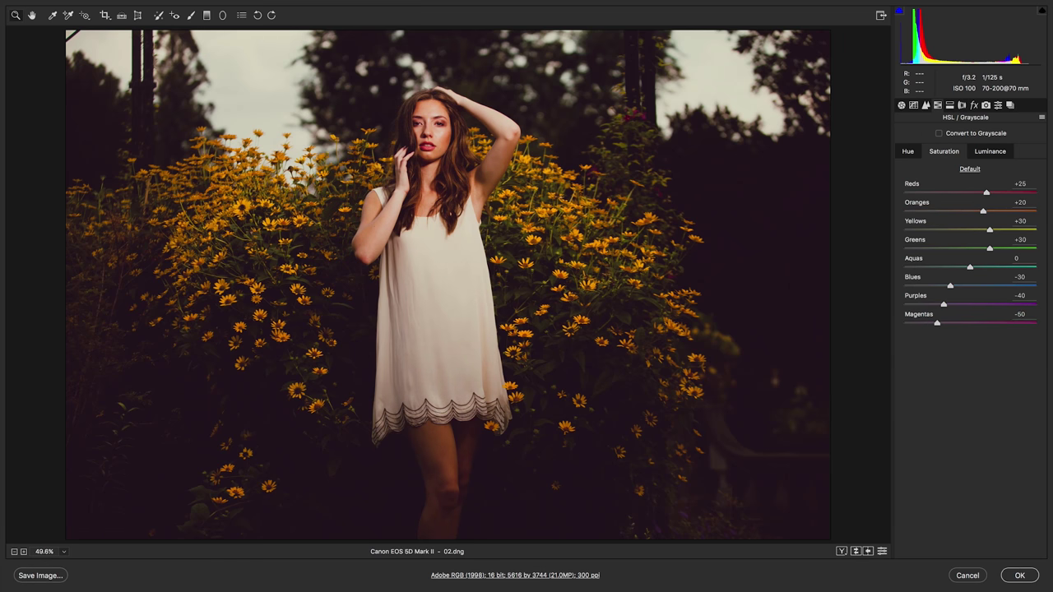
key("shift+Down")
key("shift+Down")
key("shift+Down")
key("Up")
key("Tab")
left_click(1021, 201)
In the Effects panel, add grain with Amount 16, Size 24 and Roughness 63
left_click(978, 108)
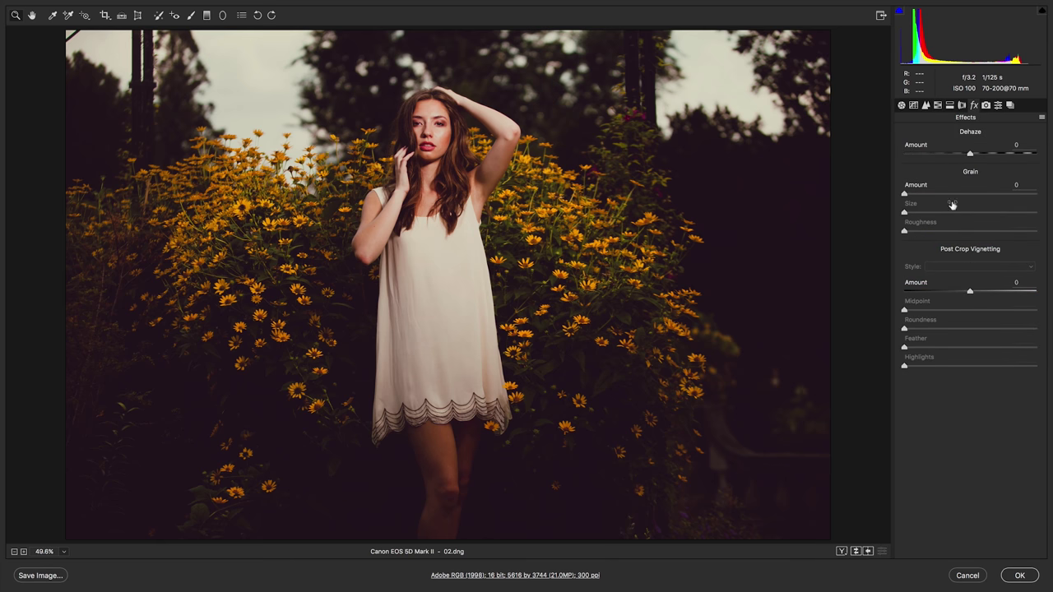
left_click_drag(917, 194, 935, 214)
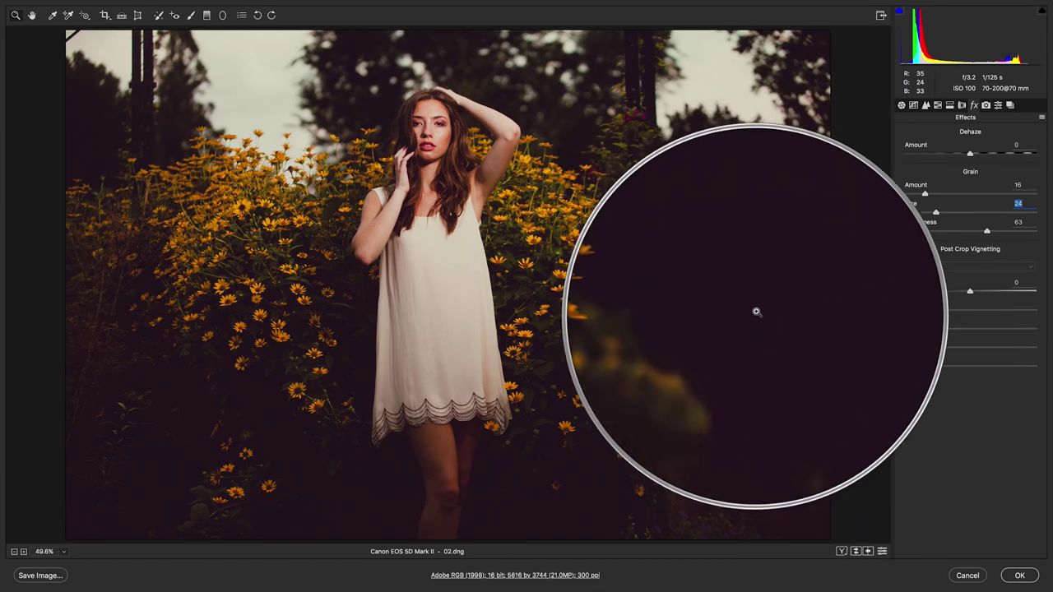
Save the garden portrait's full grade as a new preset called 02-tutvid-moody-port
left_click(998, 106)
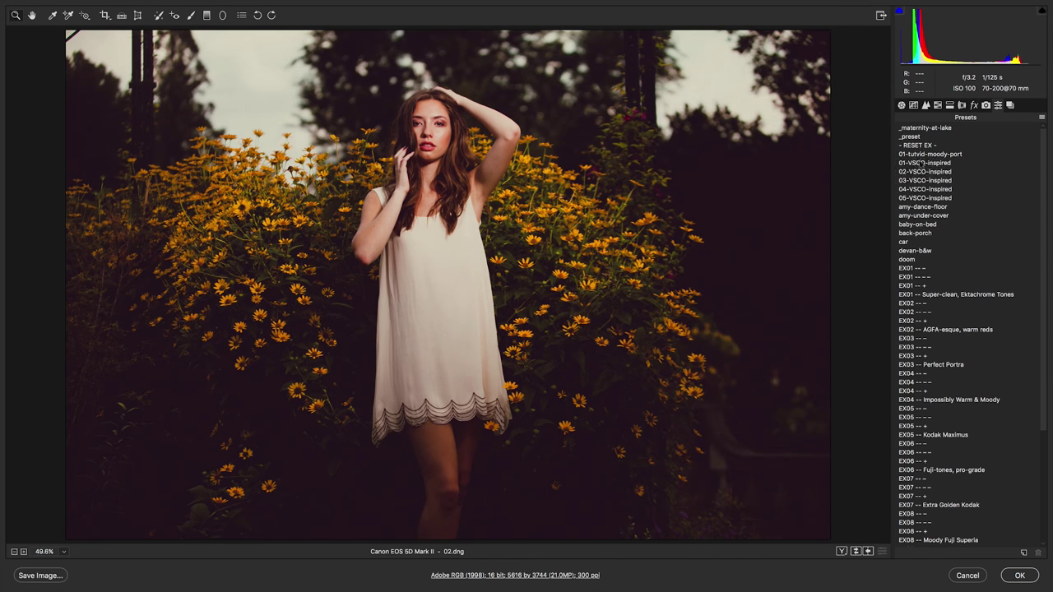
left_click(1024, 554)
type("02-tutvid-moody-port")
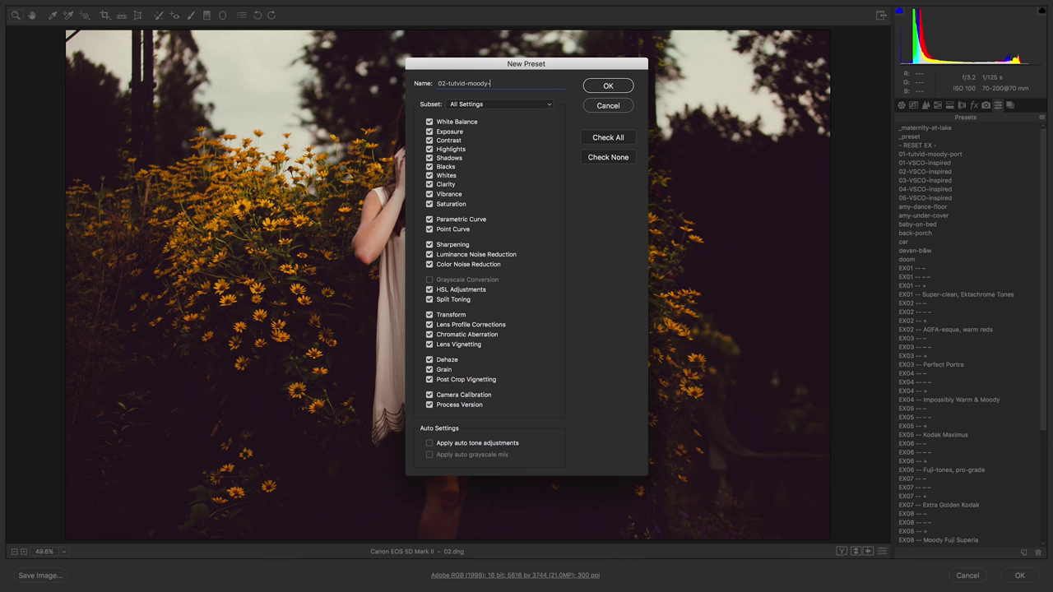
left_click(609, 87)
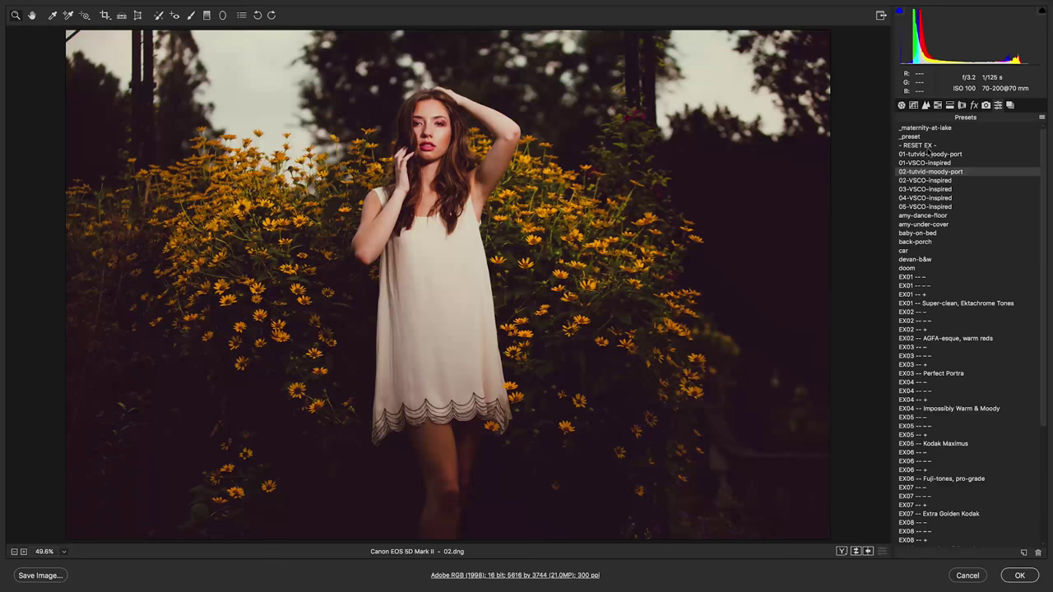
left_click(1042, 117)
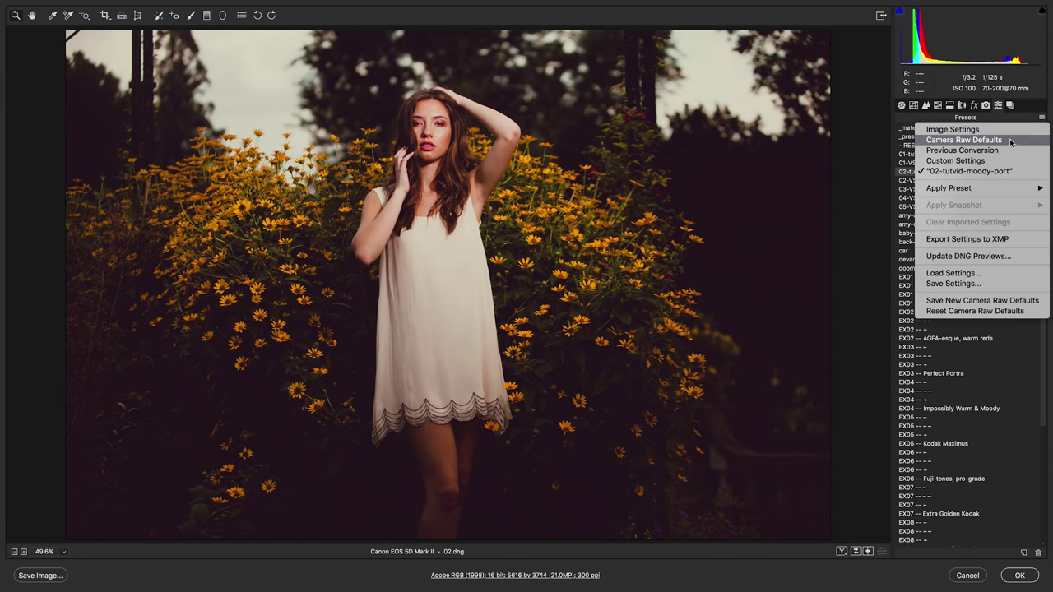
Reset to Camera Raw defaults, apply 02-tutvid-moody-port, lower temperature and zero the tint
left_click(947, 140)
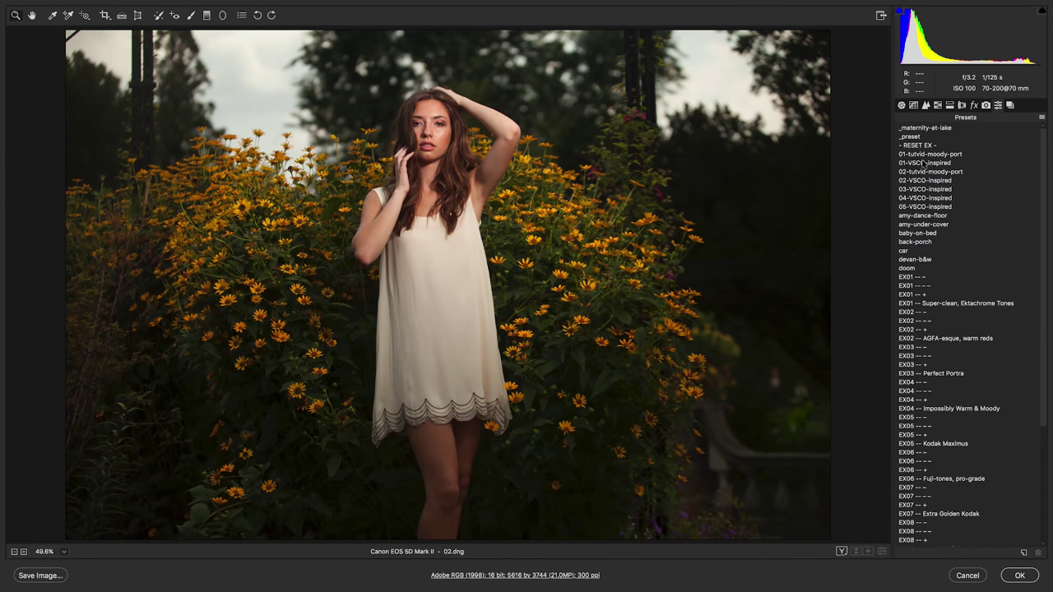
left_click(927, 172)
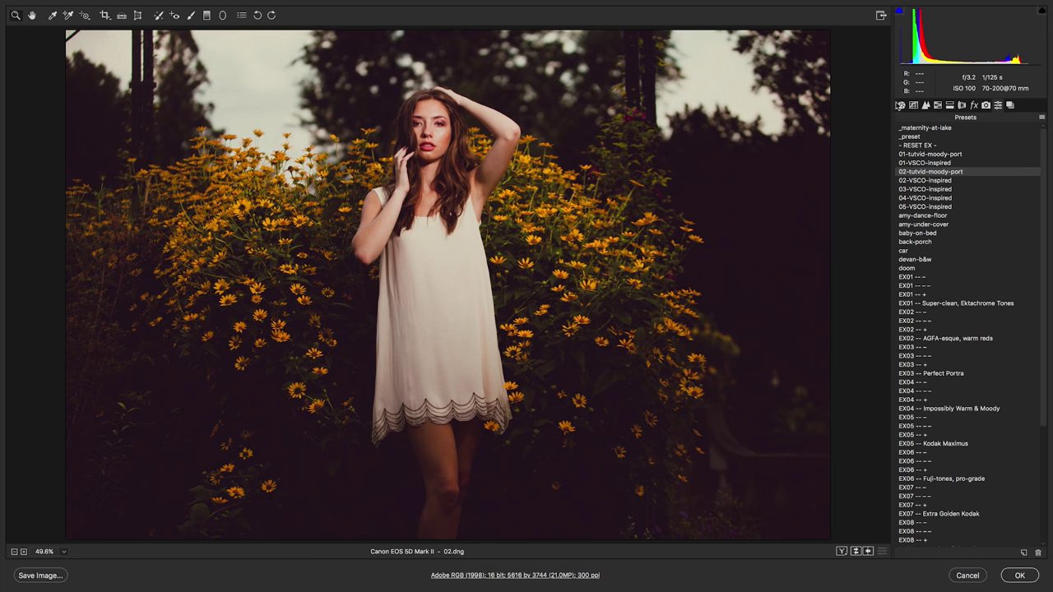
left_click(900, 105)
left_click_drag(976, 160, 986, 180)
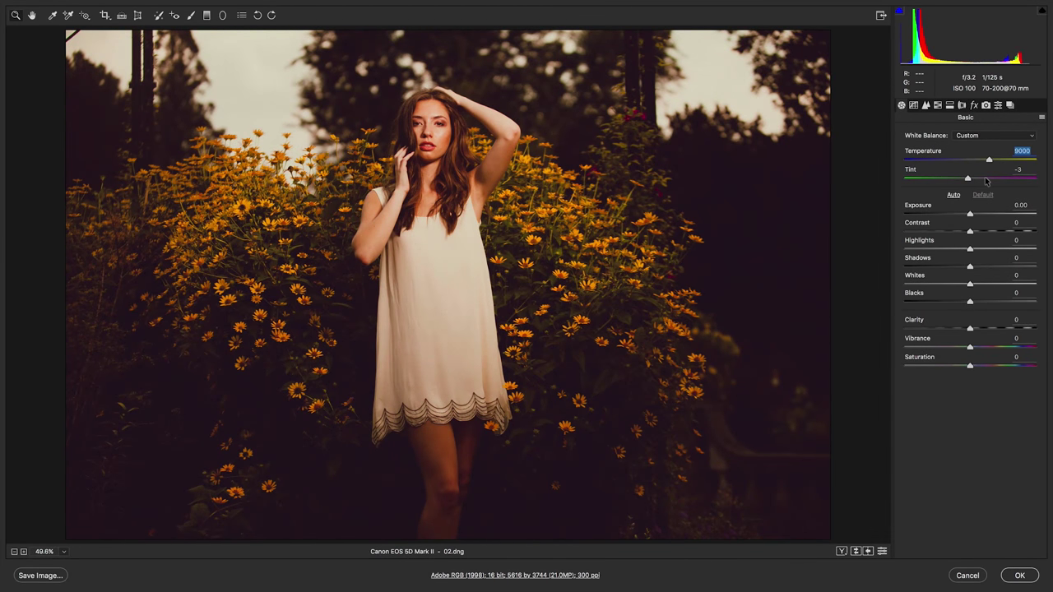
double_click(967, 179)
Try clarity around +59, undo it to keep temperature at 8300, and apply the edit
left_click_drag(970, 328, 1002, 329)
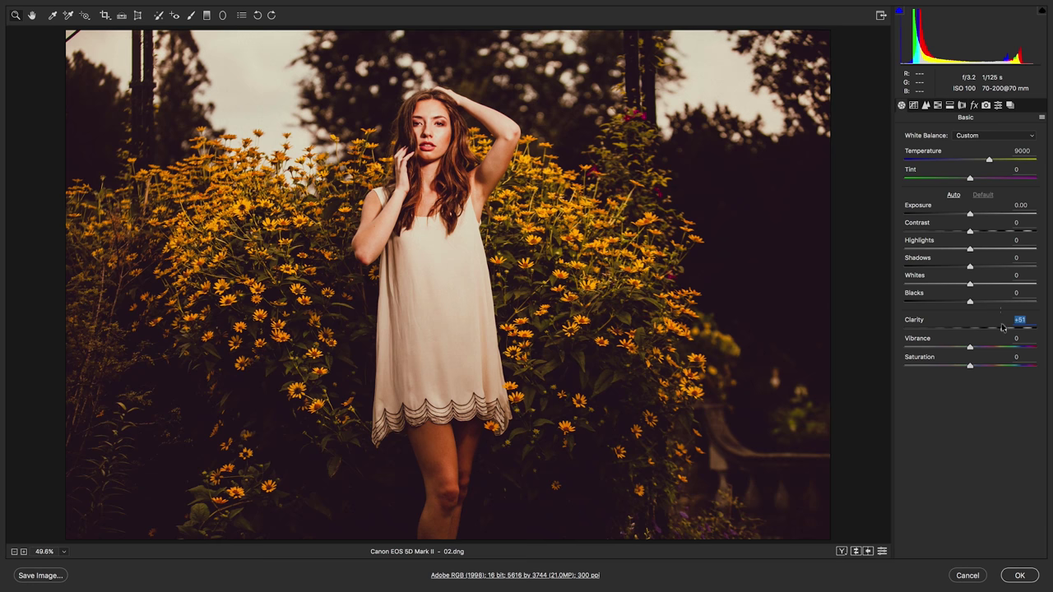
key("ctrl+z")
key("ctrl+z")
key("ctrl+alt+z")
key("ctrl+alt+z")
left_click(1018, 575)
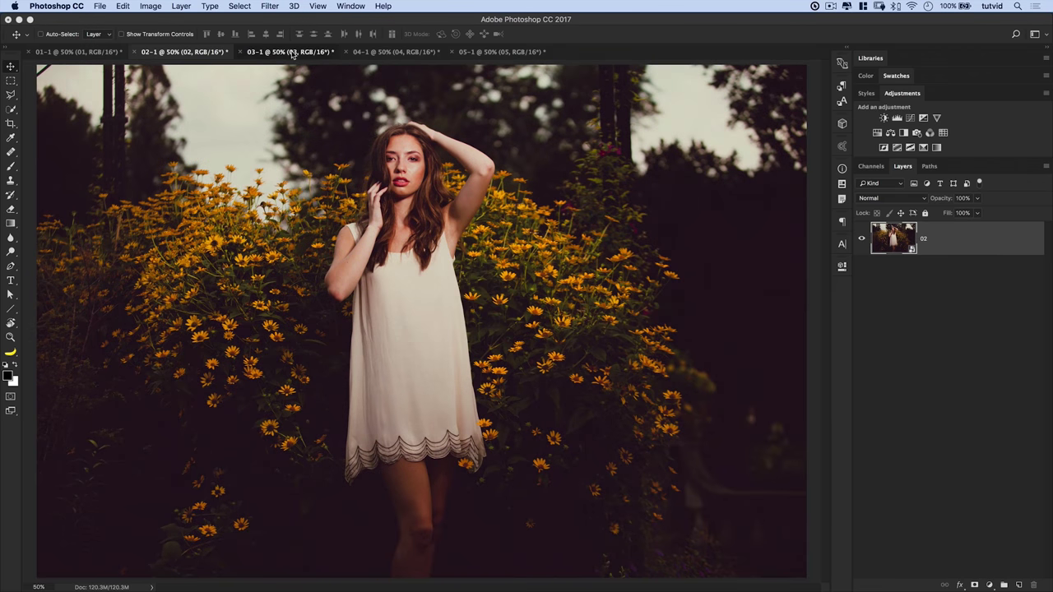
Switch to the 03-1 document and reopen the man's smart object layer in Camera Raw
left_click(293, 54)
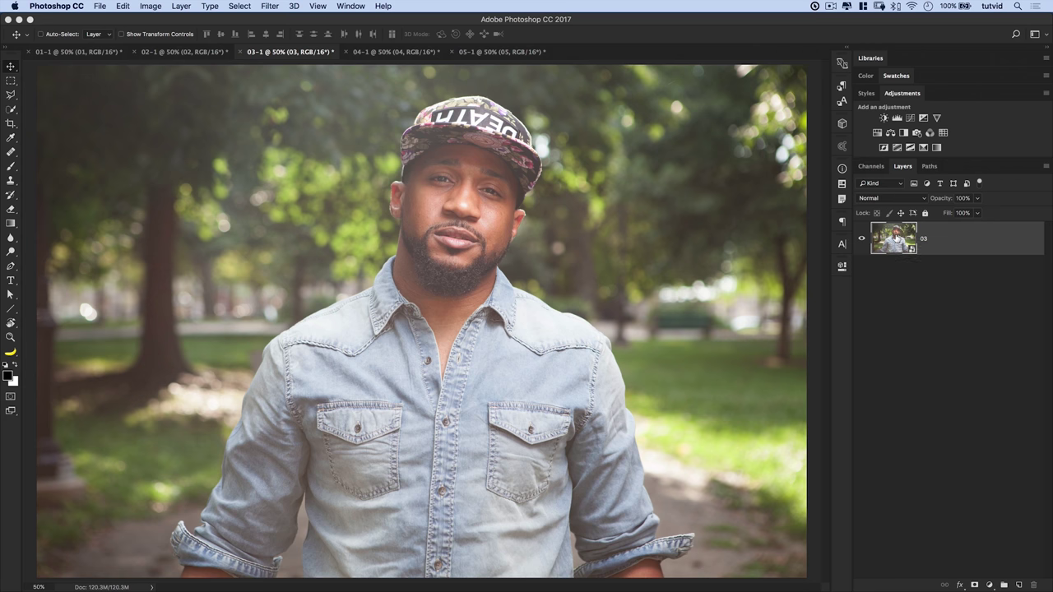
double_click(896, 238)
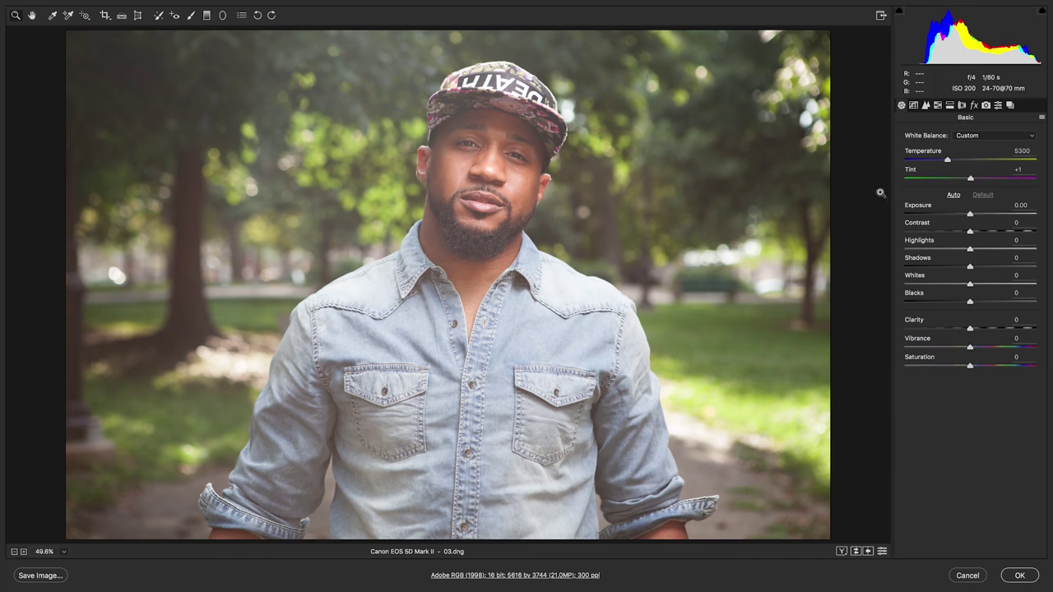
left_click(926, 105)
On the RGB point curve, pull the shadows down and add a highlight point
left_click(914, 105)
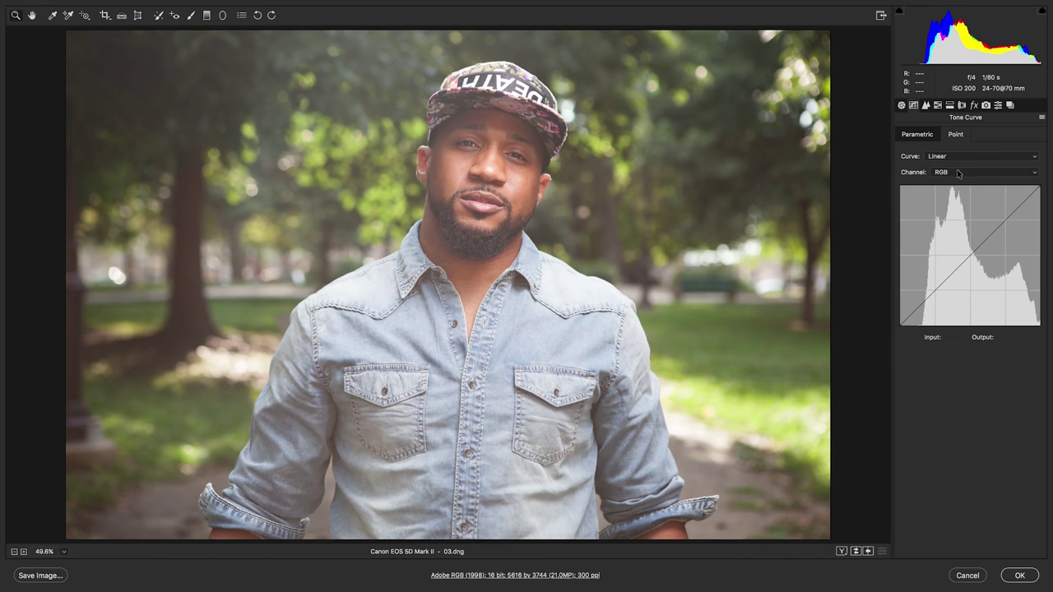
left_click_drag(934, 294, 932, 306)
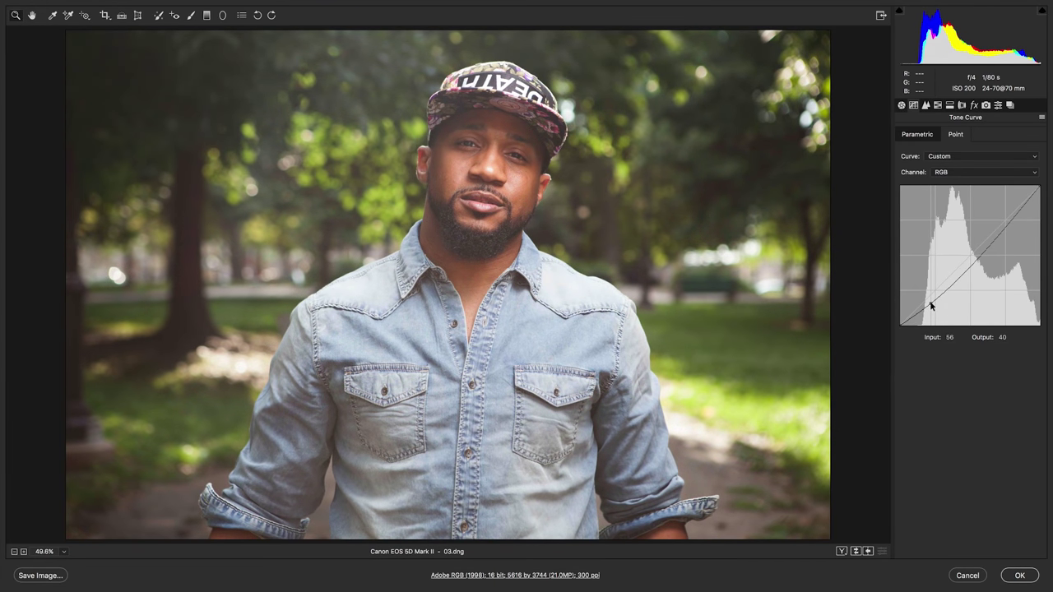
left_click_drag(1009, 223, 1004, 223)
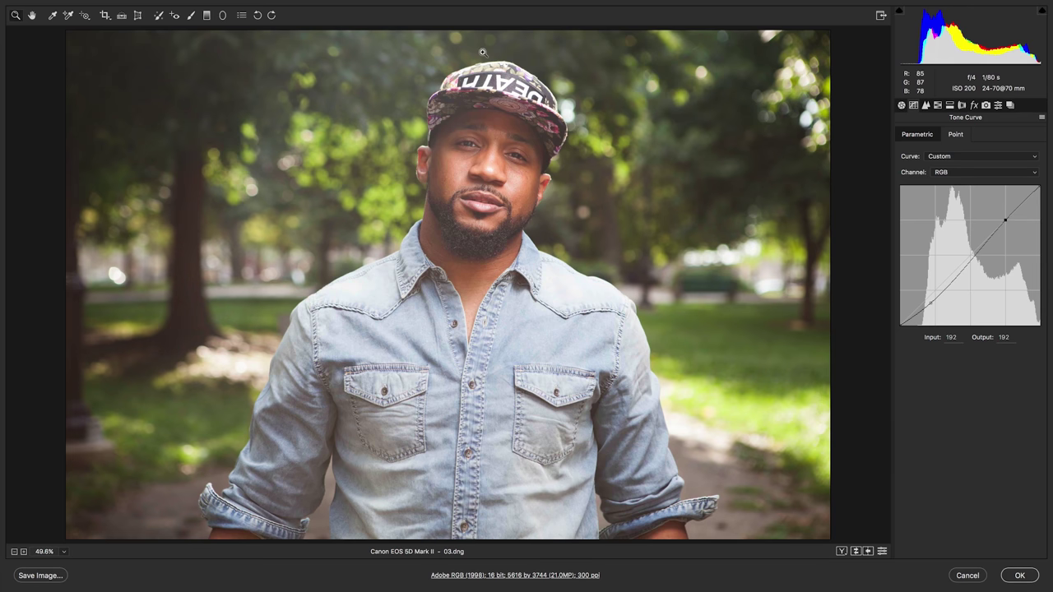
Shape the Red channel curve: raise highlights to 191/202, lower shadows, move the black point inward
left_click(971, 173)
left_click(971, 182)
left_click_drag(1003, 216, 1003, 216)
left_click_drag(937, 286, 939, 288)
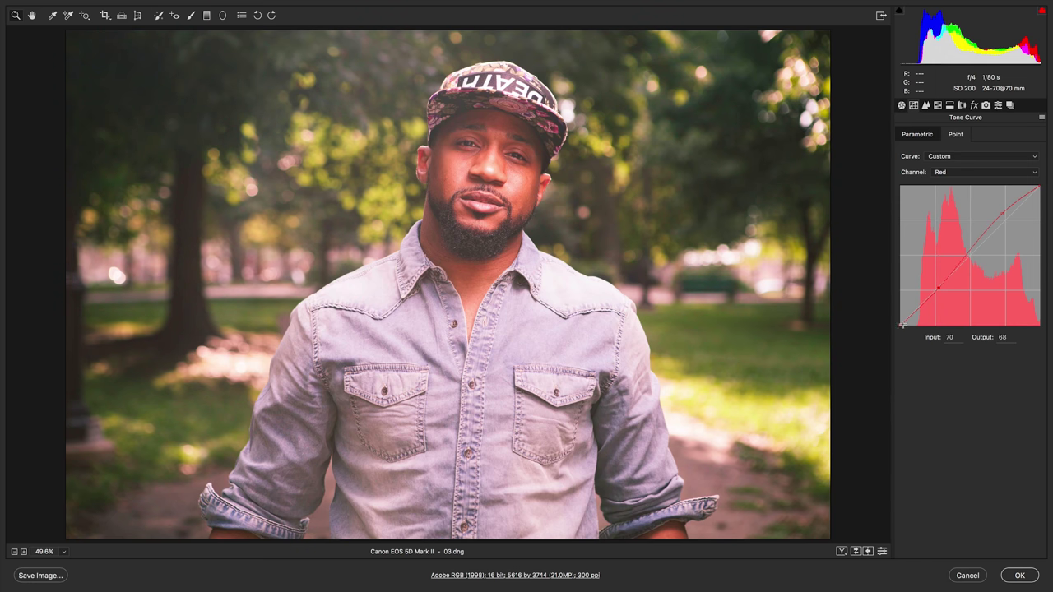
left_click_drag(902, 325, 906, 328)
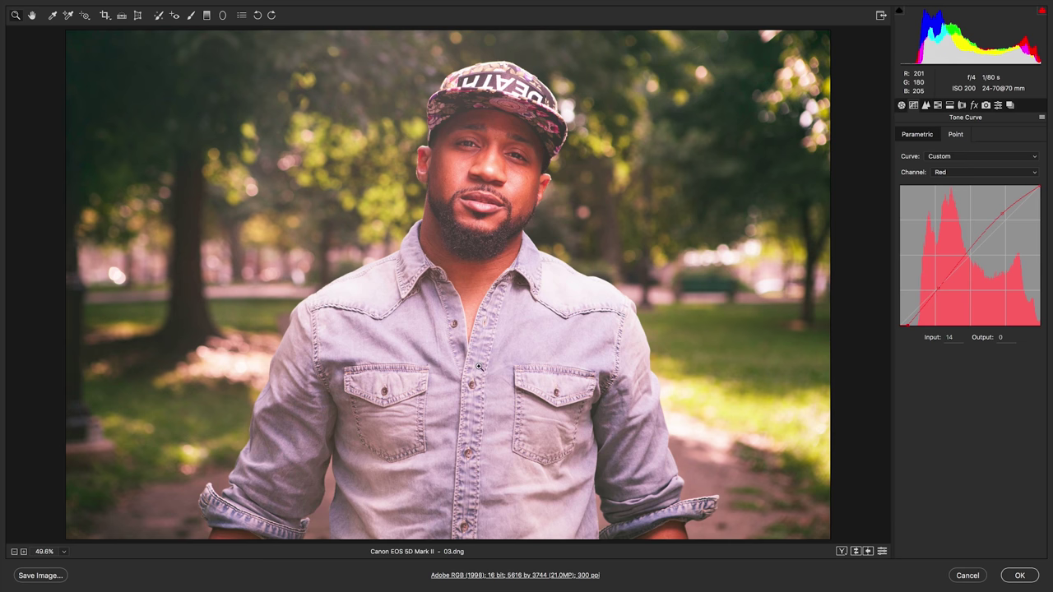
mouse_move(1001, 214)
left_mouse_down()
mouse_move(994, 219)
mouse_move(1005, 214)
left_mouse_up()
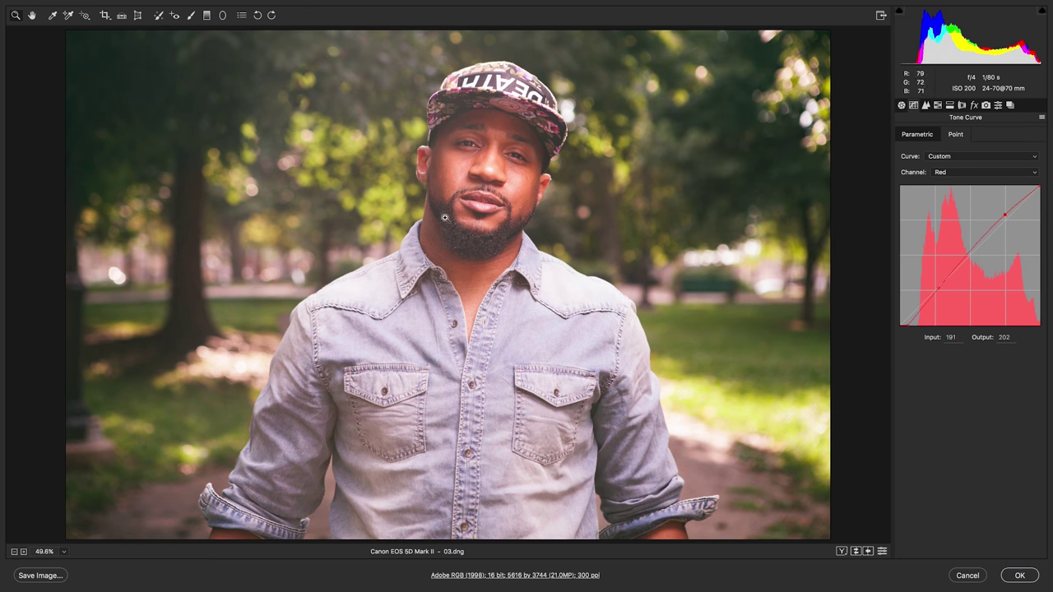
On the Green channel curve, lift the midtones slightly and move the black point right
left_click(956, 172)
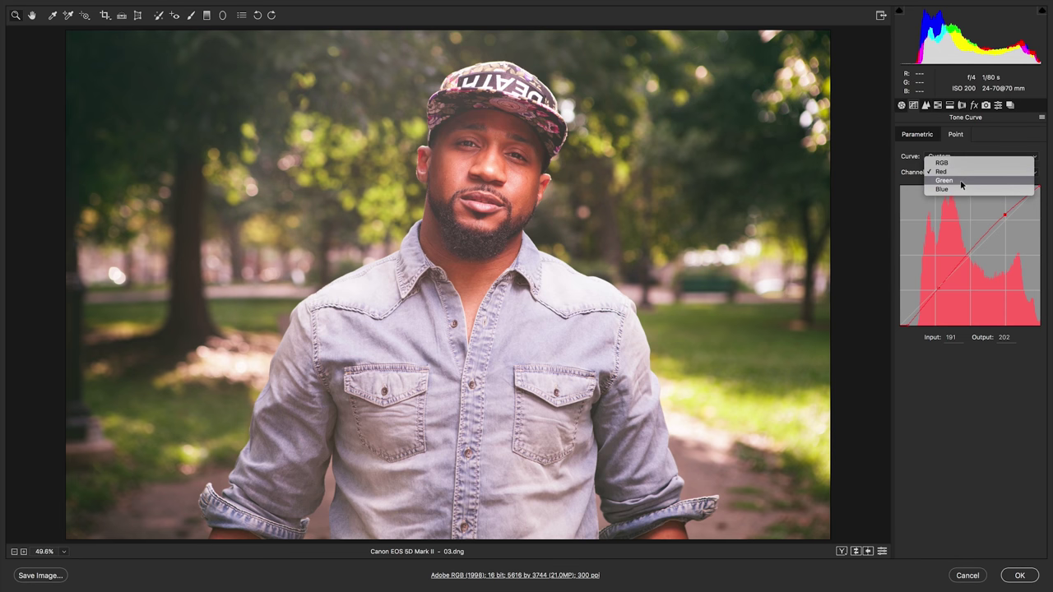
left_click(961, 181)
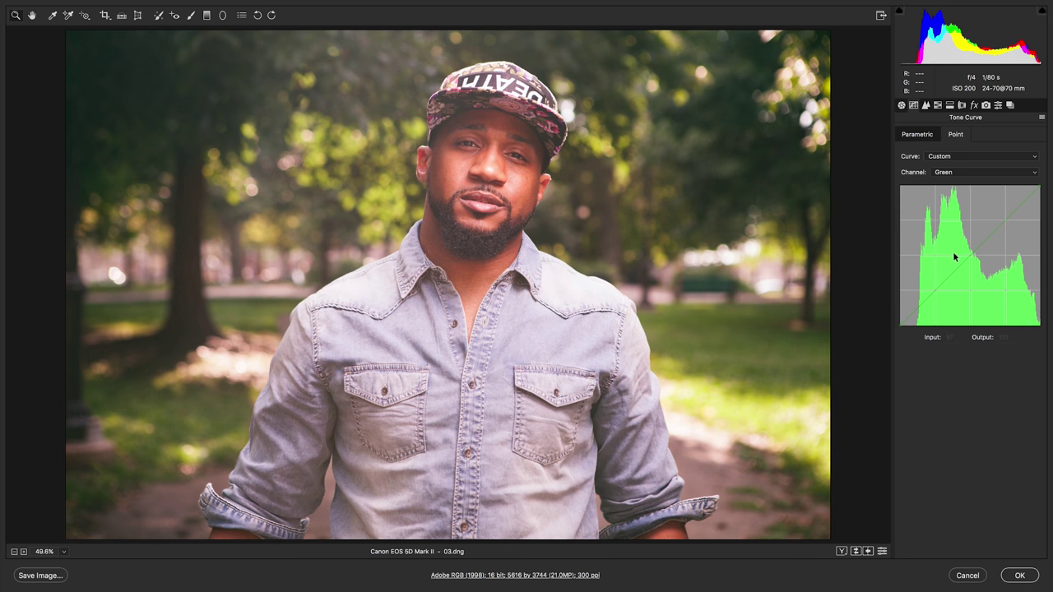
left_click_drag(971, 257, 970, 258)
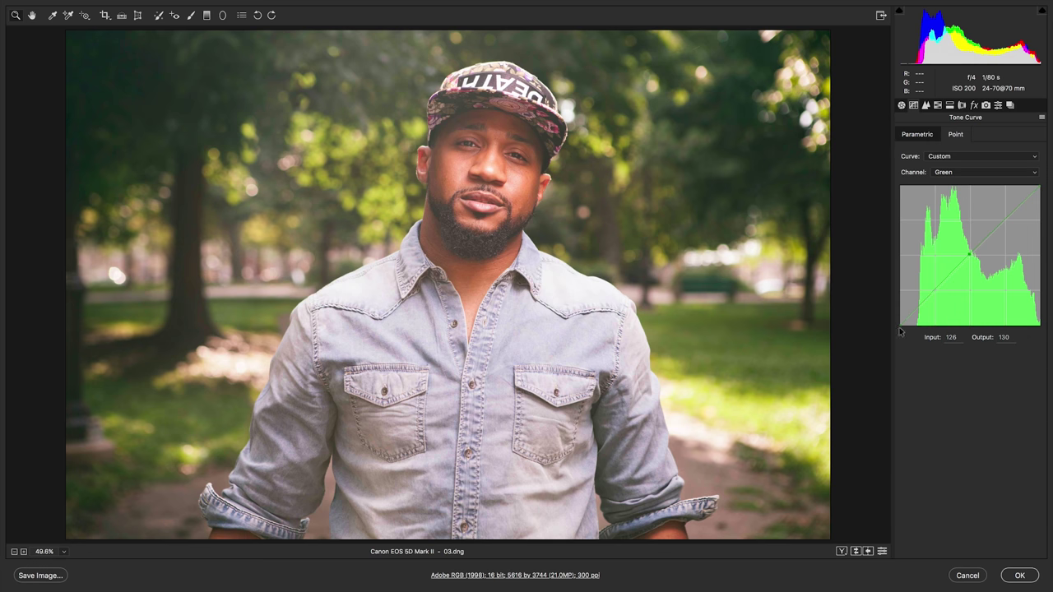
left_click_drag(900, 329, 909, 332)
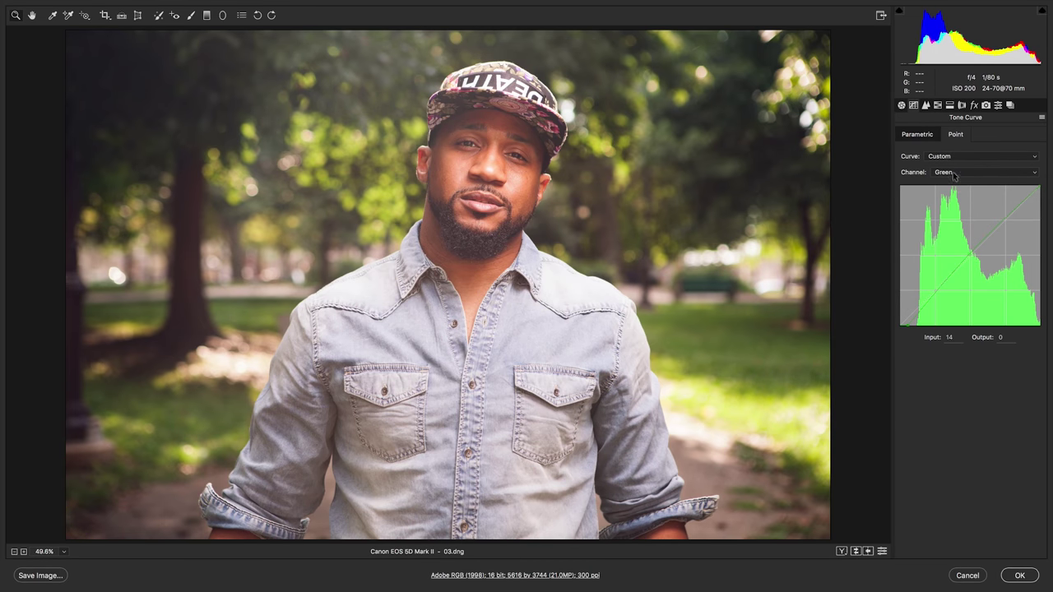
On the Blue channel curve, add a shadow point and lower the highlight point to 194/187
left_click(954, 175)
left_click(959, 181)
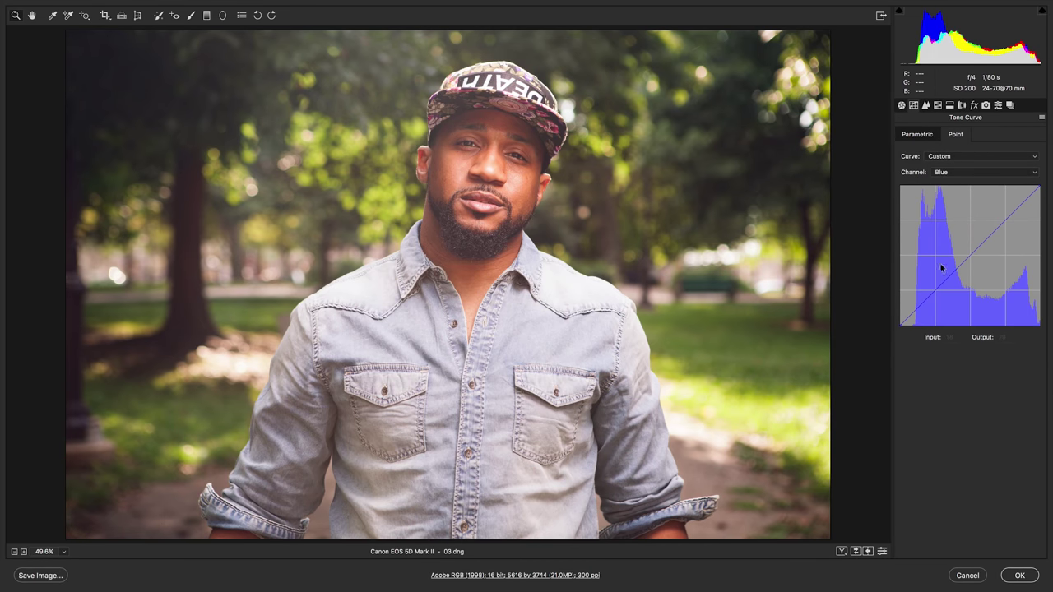
left_click(934, 290)
left_click_drag(934, 291, 935, 294)
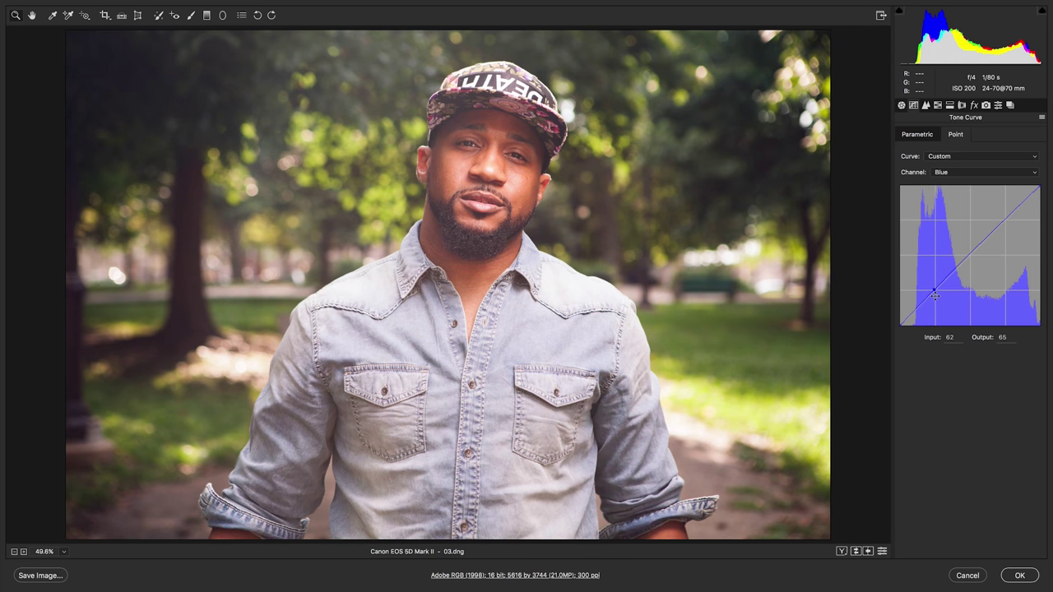
mouse_move(1003, 222)
left_mouse_down()
mouse_move(1007, 234)
mouse_move(1006, 223)
left_mouse_up()
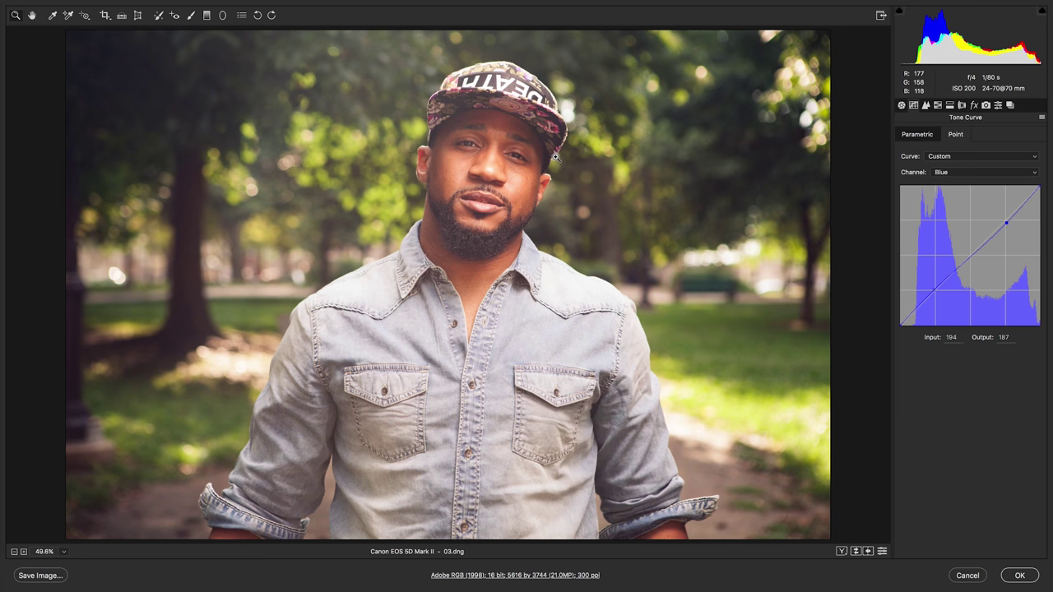
key("p")
key("p")
key("p")
key("p")
Try HSL hue shifts of Reds +17, Yellows +30 and Greens +10, then reset all hues to zero
left_click(938, 105)
left_click(916, 153)
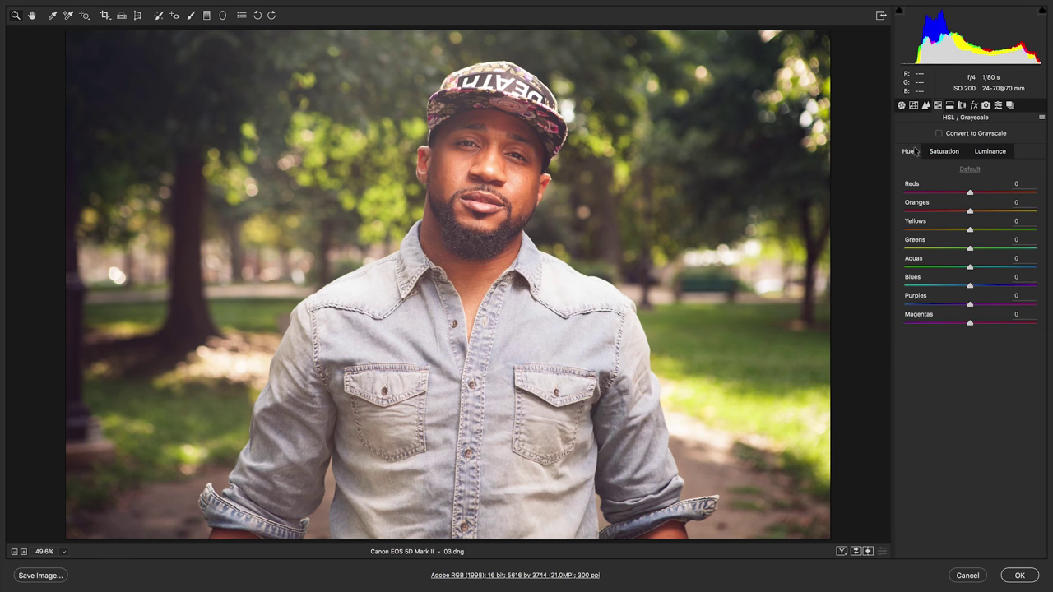
mouse_move(972, 194)
left_mouse_down()
mouse_move(993, 195)
mouse_move(977, 213)
left_mouse_up()
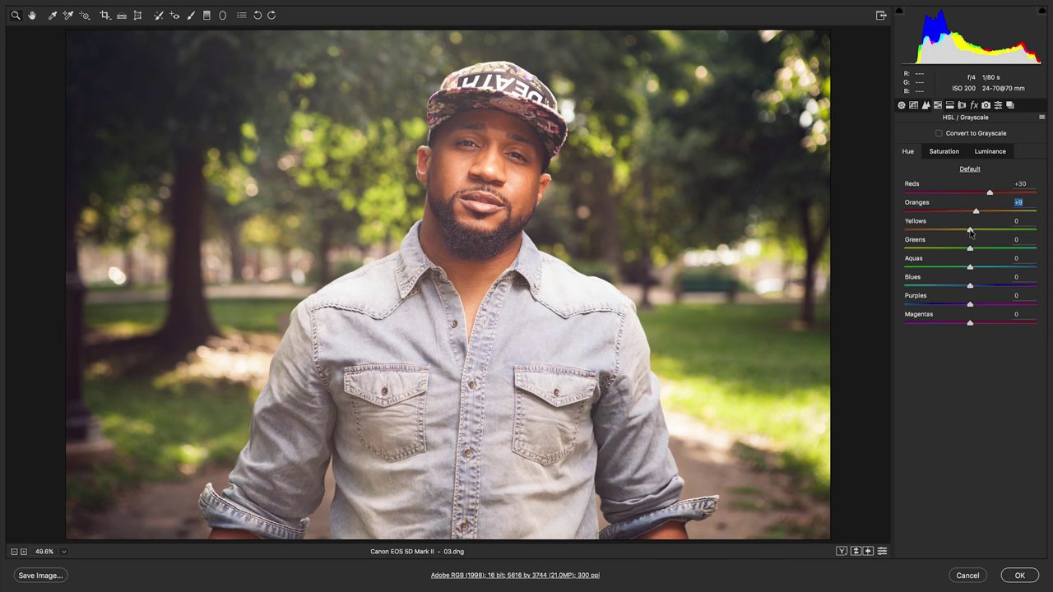
left_click_drag(971, 233, 993, 235)
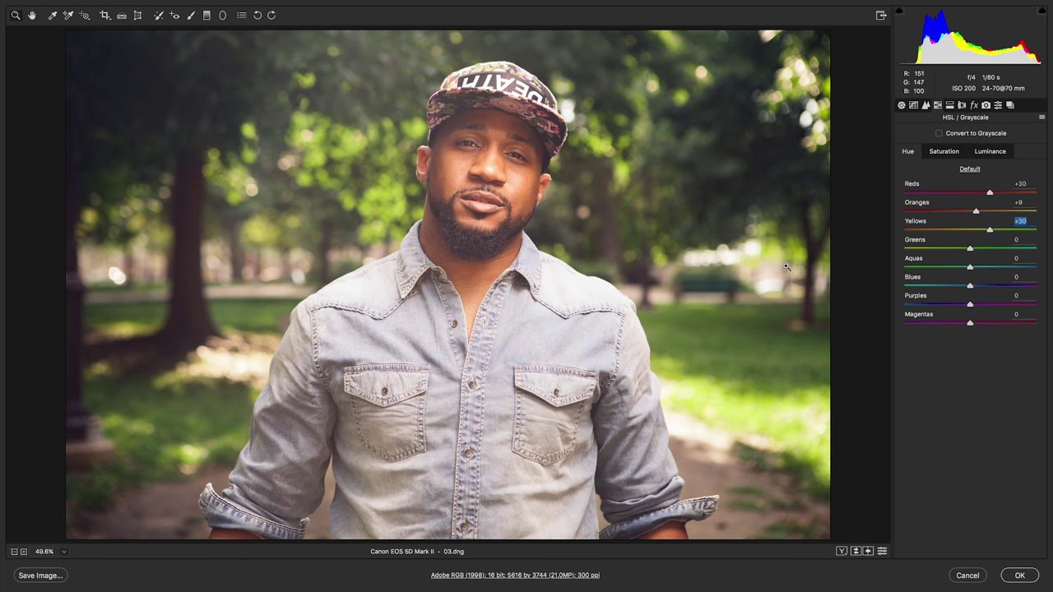
key("Tab")
key("shift+Up")
left_click(1026, 259)
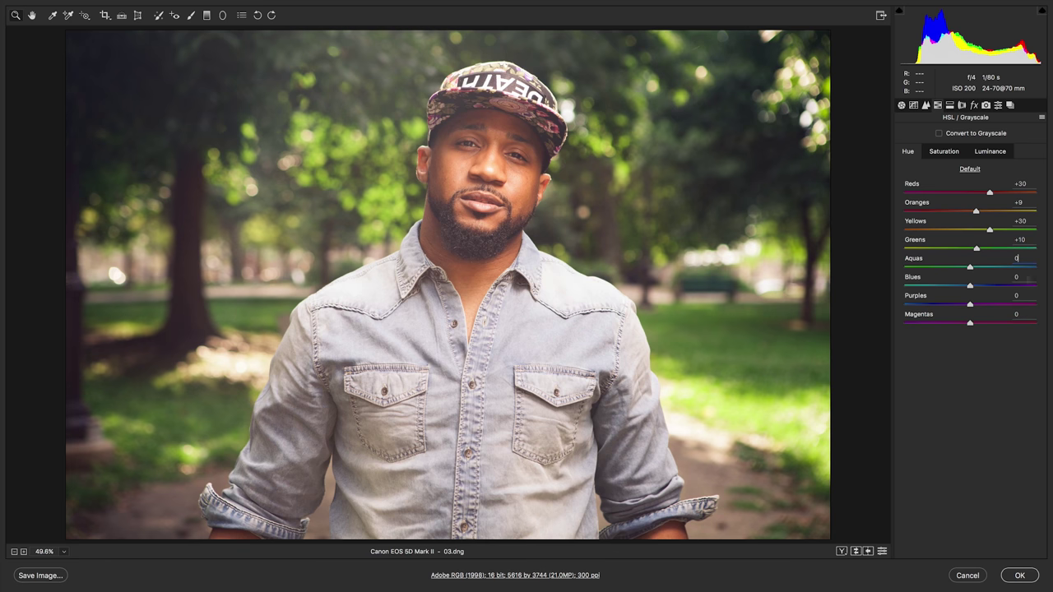
left_click(964, 168)
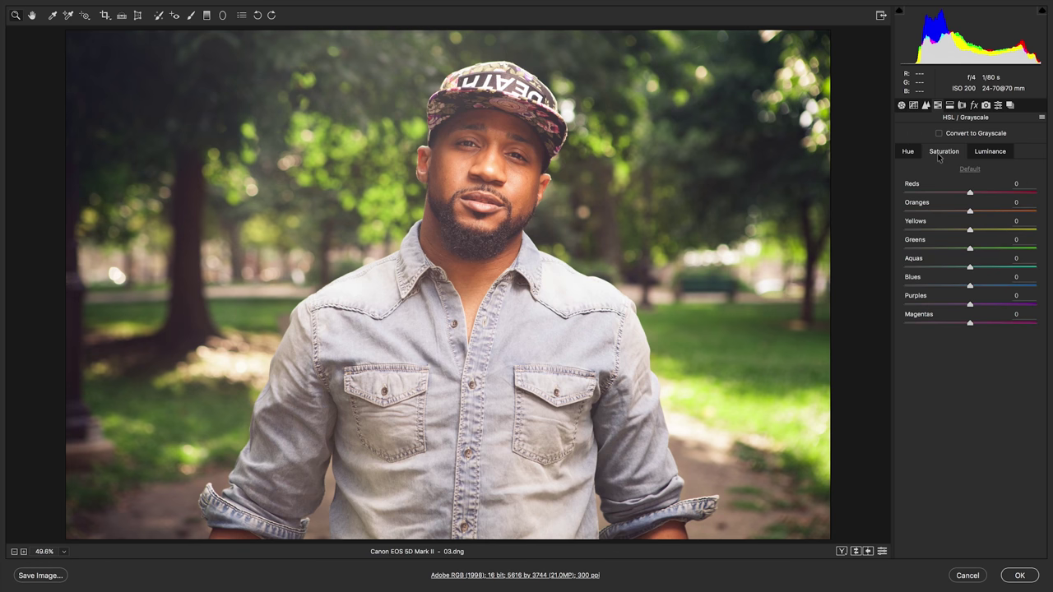
Try brighter luminance: Reds up, Oranges +10, Yellows +15
left_click_drag(990, 193, 991, 193)
left_click(1029, 202)
type("10")
key("Return")
left_click(1018, 220)
type("20")
key("Return")
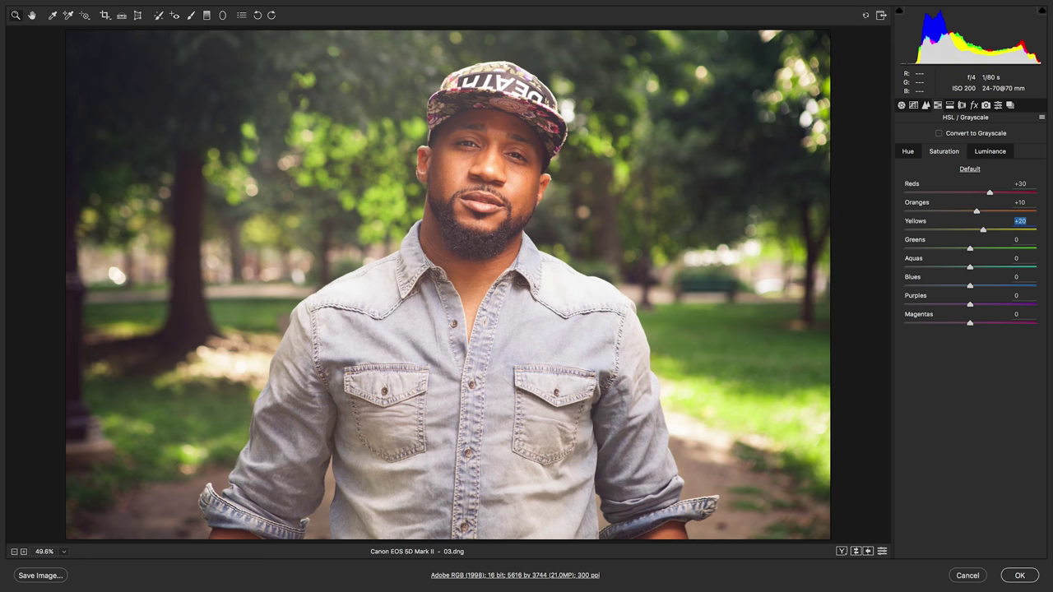
key("Down")
key("Down")
Try Greens +40, Aquas +20, Blues +50, Purples +40, Magentas +30 luminance, then reset all luminance to zero
key("Tab")
type("20")
key("Return")
key("shift+Up")
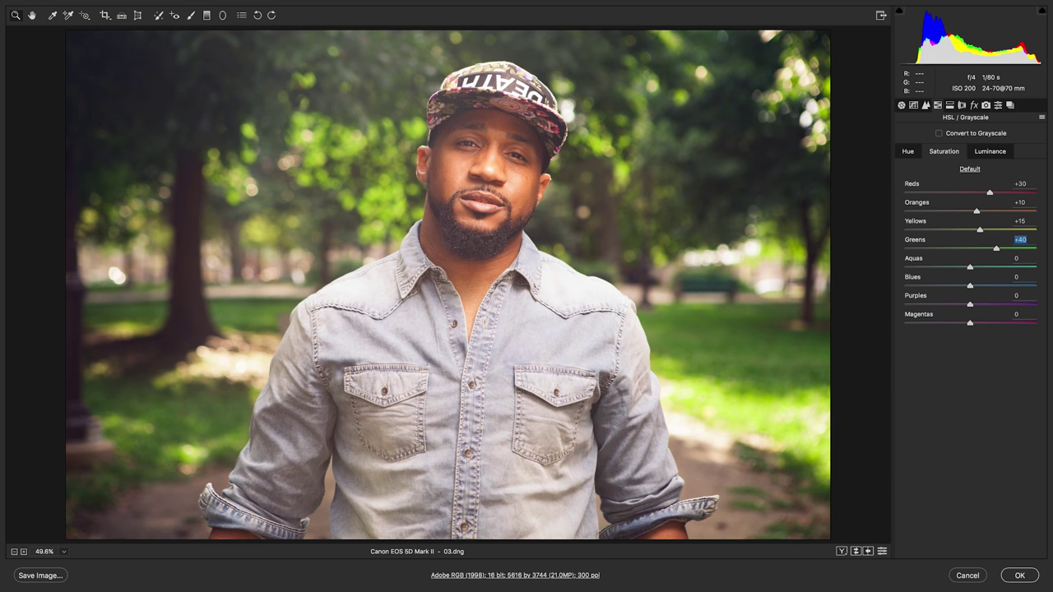
key("Tab")
type("20")
key("Tab")
type("50")
key("Return")
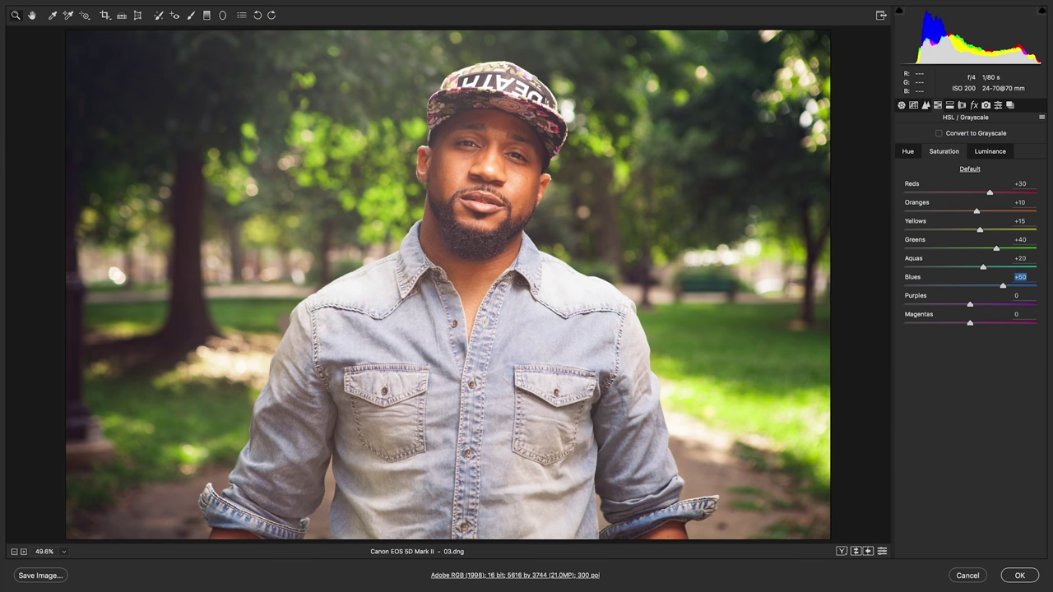
left_click(1016, 296)
key("shift+Up")
key("shift+Up")
key("shift+Up")
key("shift+Up")
left_click(1016, 315)
key("shift+Up")
key("shift+Up")
key("shift+Up")
left_click(976, 169)
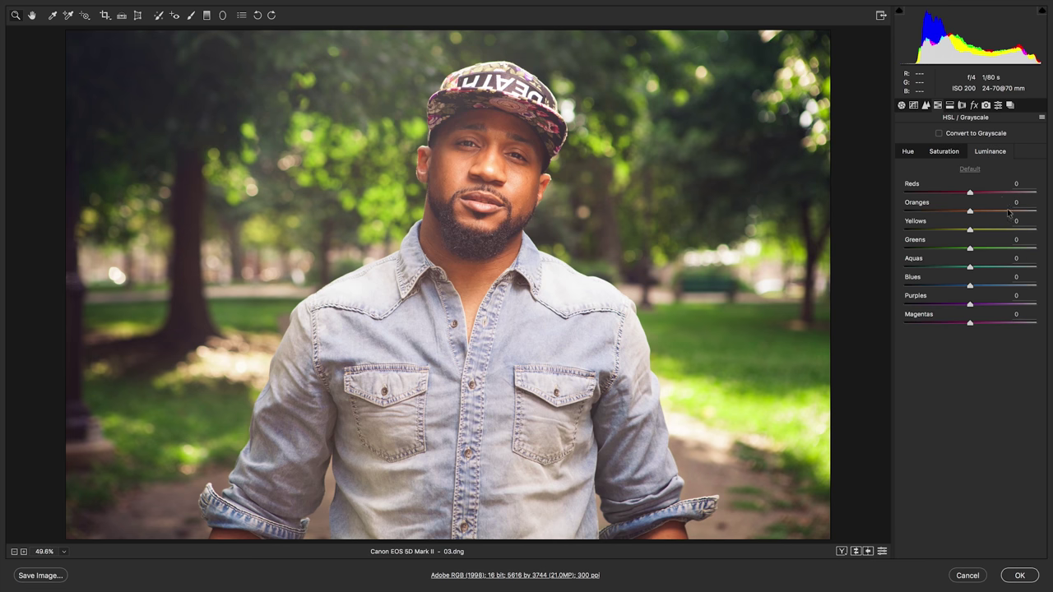
Set Reds luminance to -10, Oranges to +15 and Yellows to -25
left_click(970, 192)
key("shift+Up")
key("shift+Up")
key("shift+Up")
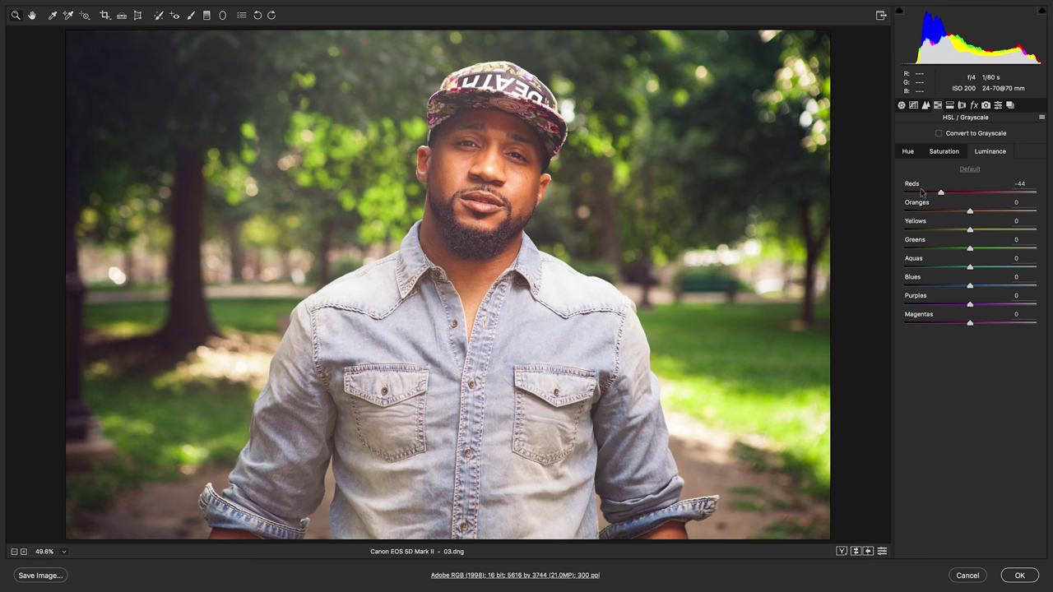
mouse_move(970, 193)
left_mouse_down()
mouse_move(1024, 212)
mouse_move(943, 210)
mouse_move(977, 207)
mouse_move(967, 202)
left_mouse_up()
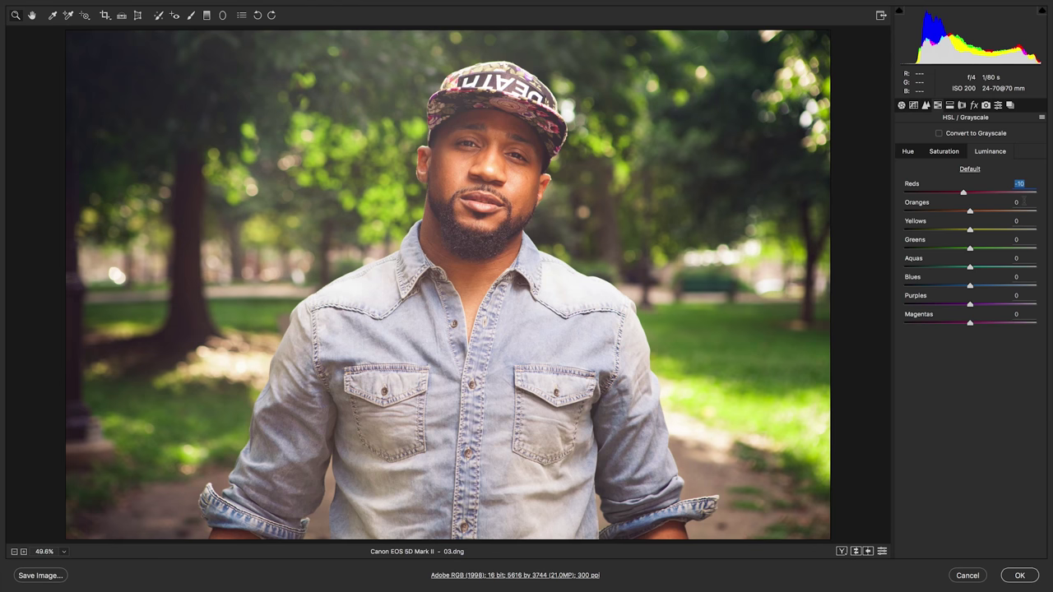
key("shift+Up")
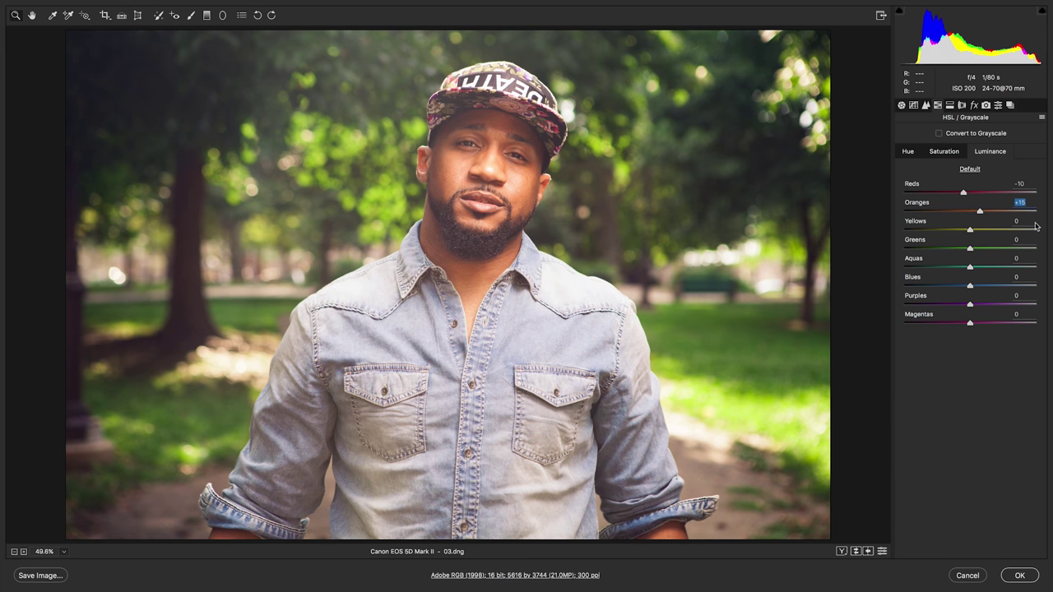
key("Tab")
key("shift+Down")
key("shift+Down")
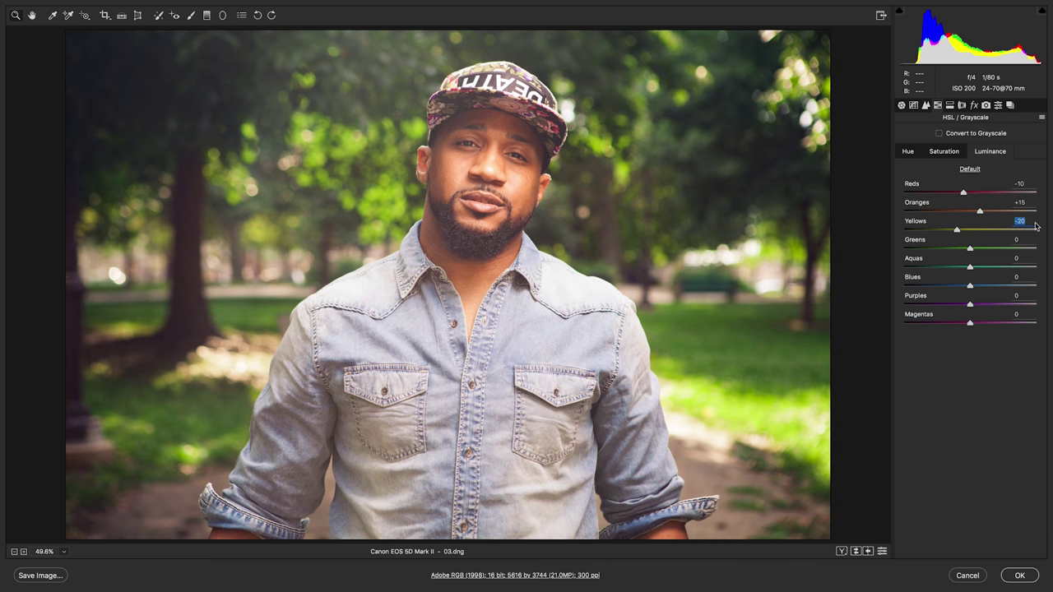
key("Down")
key("Down")
key("Down")
key("Down")
Set Greens luminance to +10, Blues to -30, Purples to -20 and Magentas to -10
key("Tab")
key("shift+Up")
key("Tab")
key("shift+Down")
key("shift+Down")
key("shift+Down")
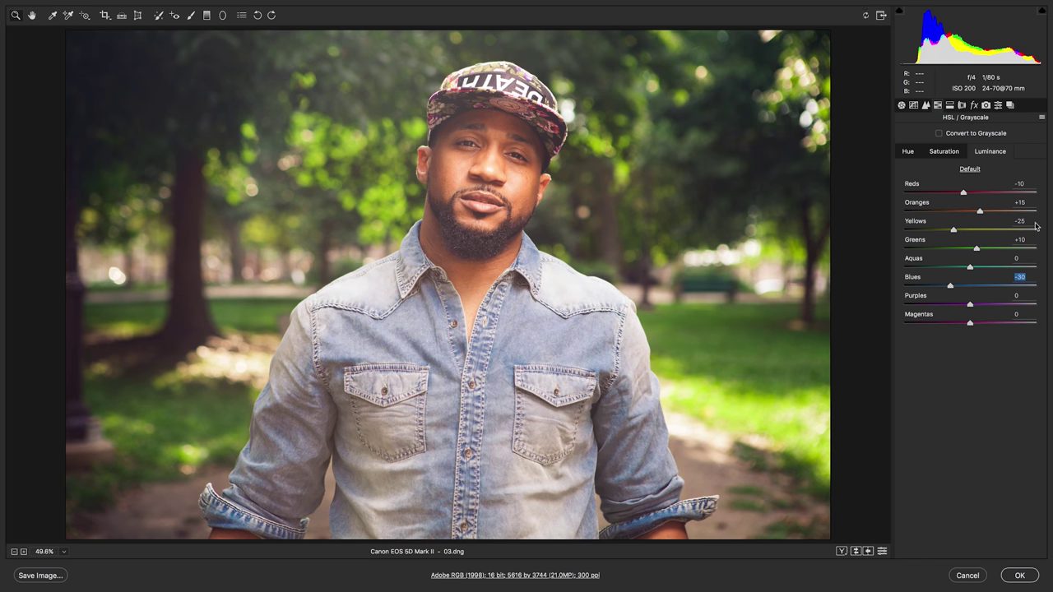
key("Tab")
key("shift+Down")
key("shift+Down")
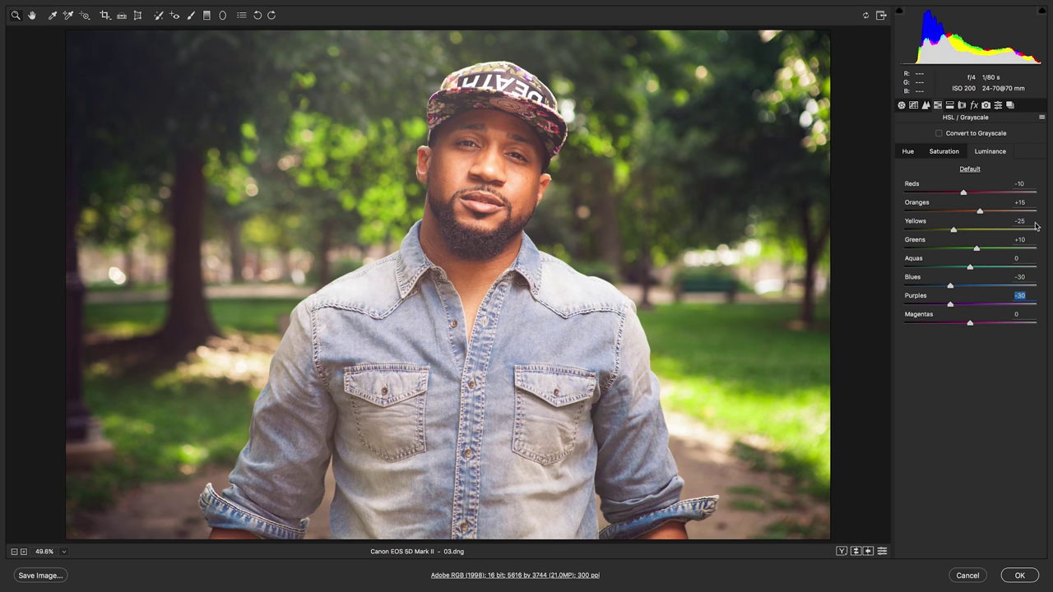
key("Tab")
key("shift+Down")
Switch the Camera Calibration profile to Camera Neutral
left_click(987, 107)
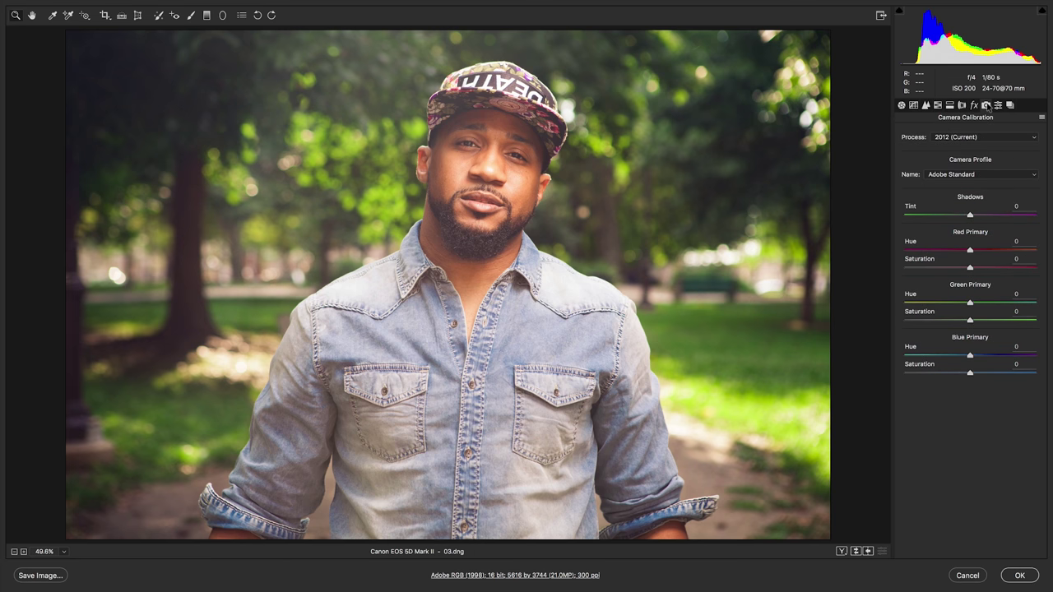
left_click(995, 178)
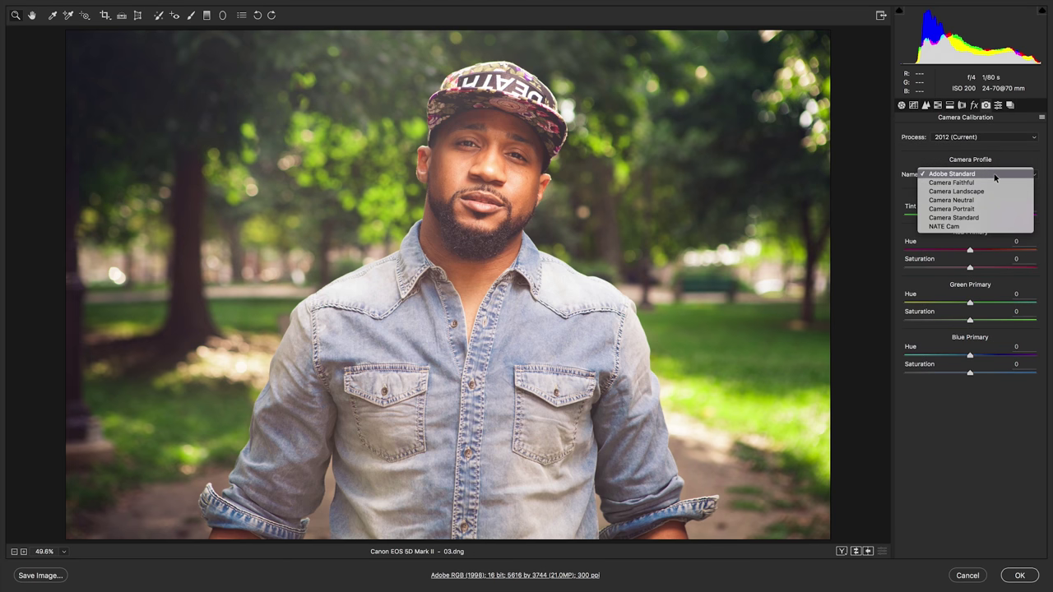
left_click(969, 201)
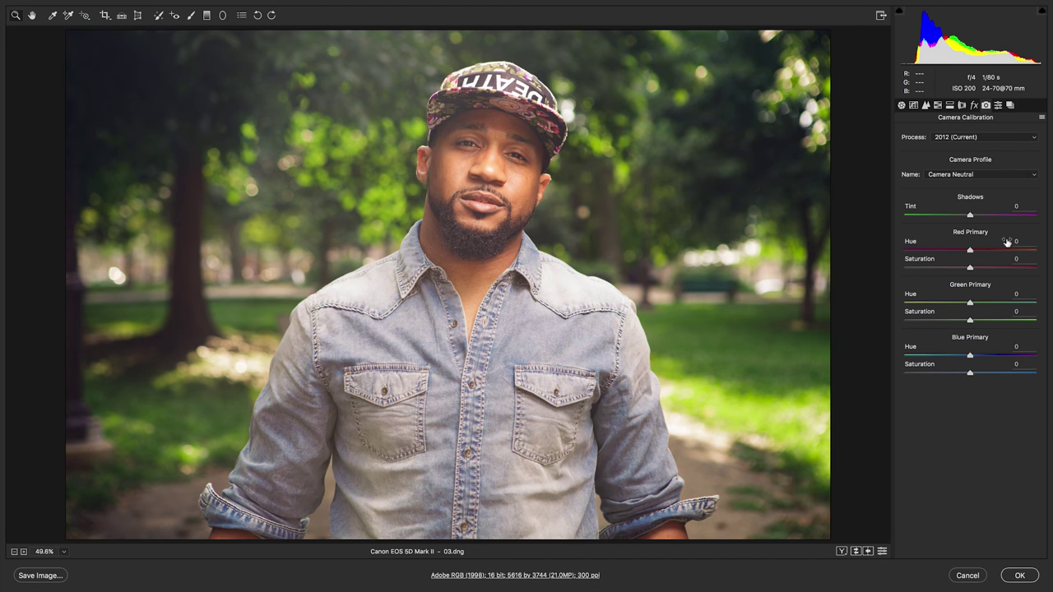
Set Blue Primary hue to -50 and saturation to -60, comparing the teal denim before and after
left_click_drag(970, 357, 935, 359)
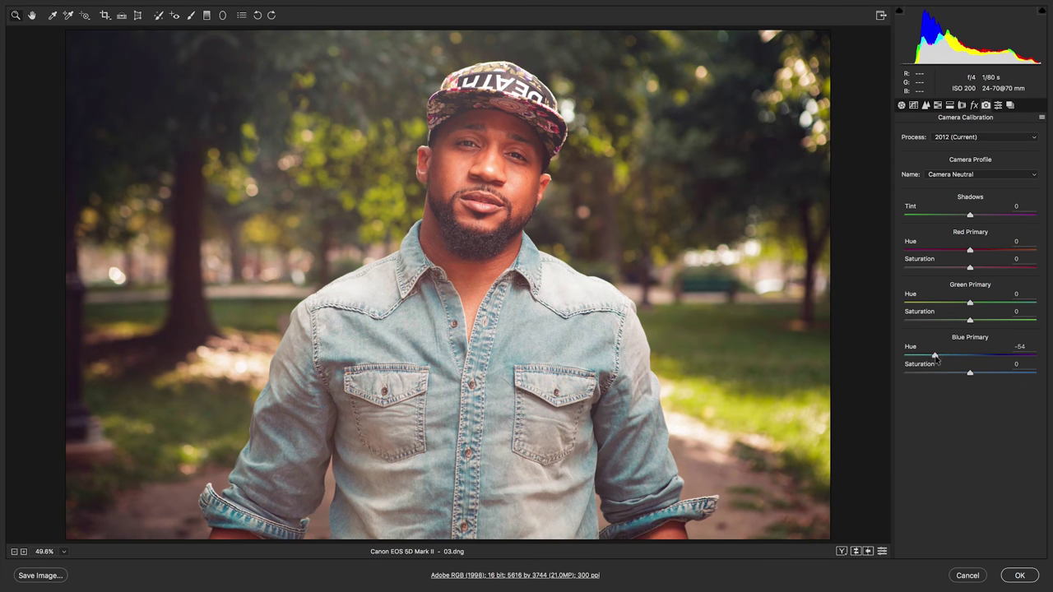
left_click(1018, 347)
left_click(1018, 364)
key("shift+Down")
key("shift+Down")
key("shift+Down")
key("shift+Down")
key("shift+Down")
key("shift+Down")
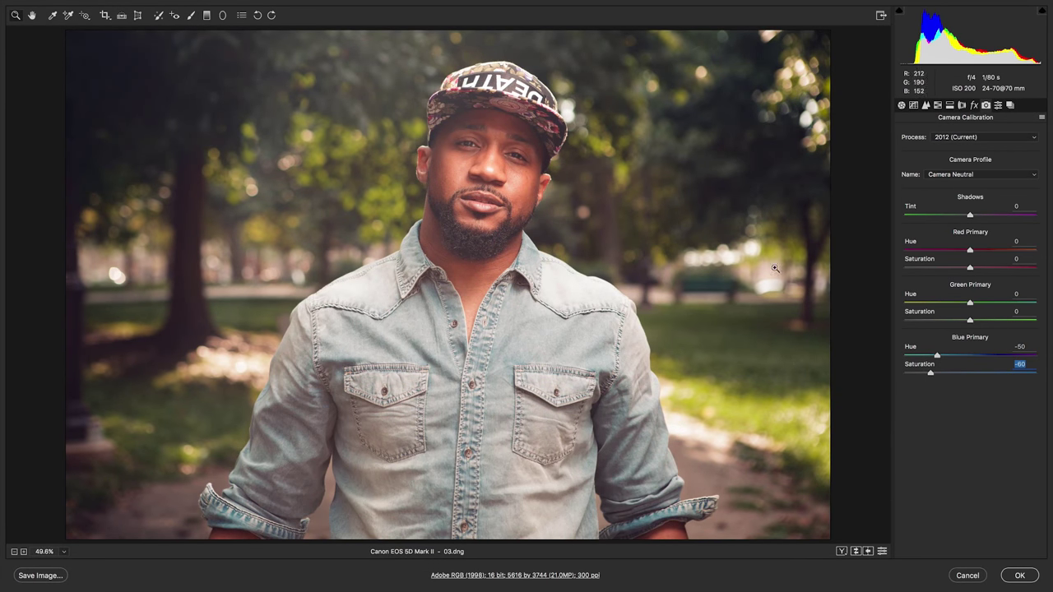
key("p")
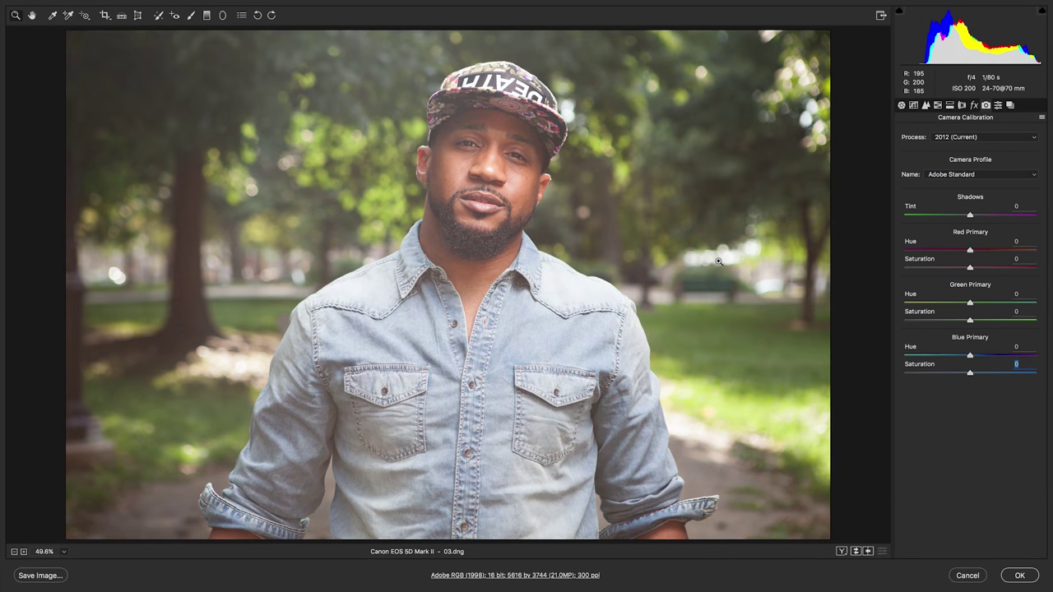
key("p")
key("p")
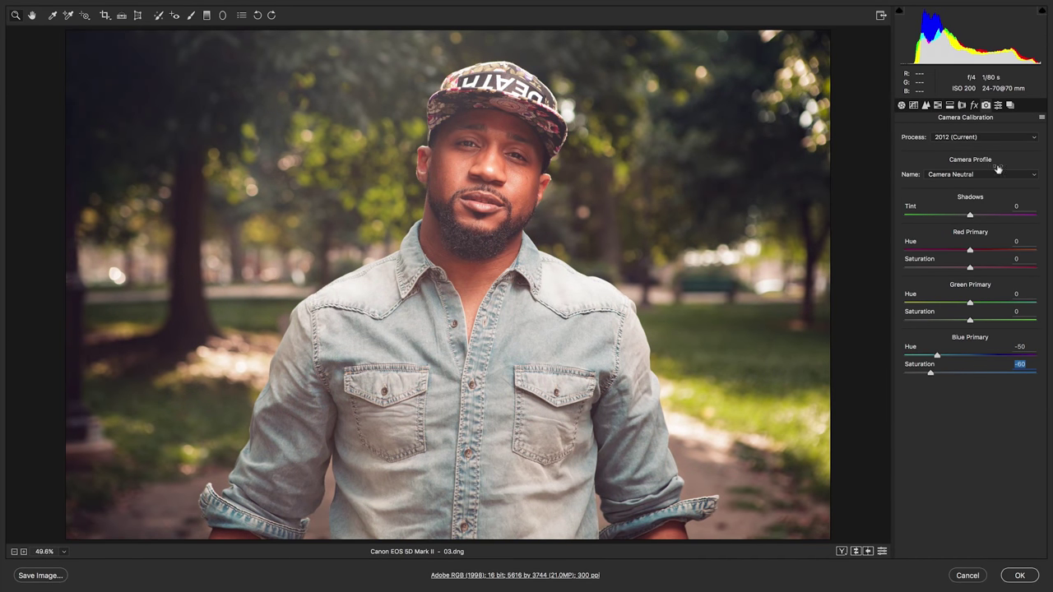
Add film grain to the third portrait with a Grain amount of 20
left_click(975, 107)
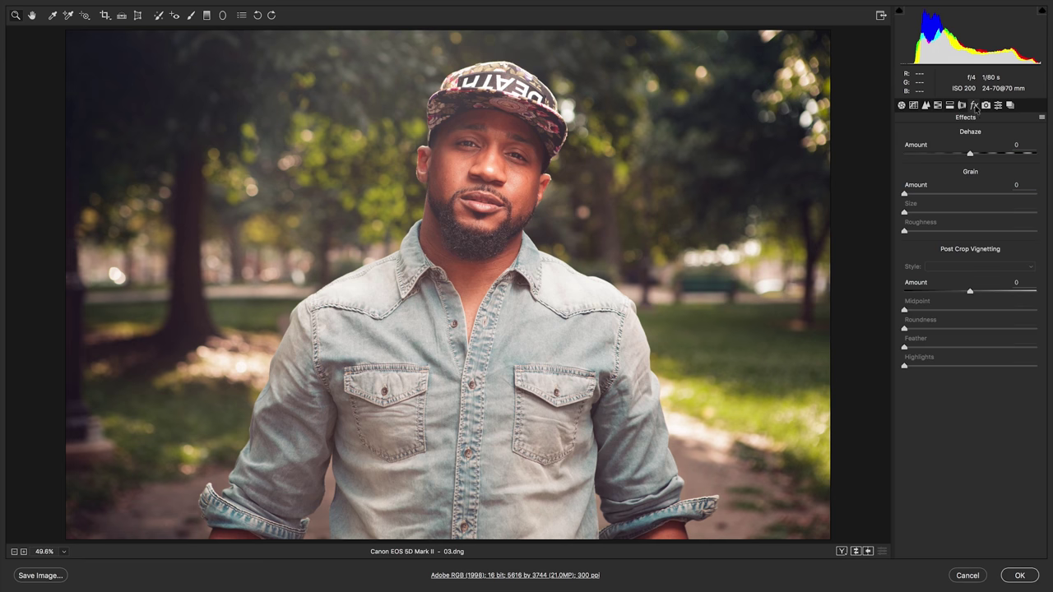
left_click_drag(905, 194, 987, 233)
left_click(1020, 184)
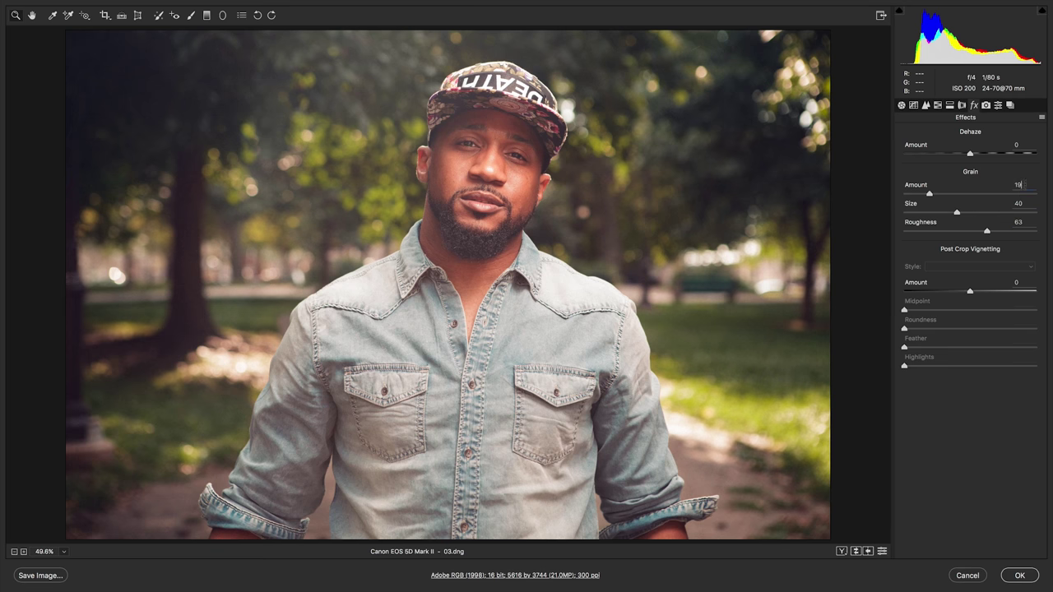
type("20")
key("Tab")
Save the current Camera Raw settings as the preset 03-tutvid-moody-port
left_click(997, 106)
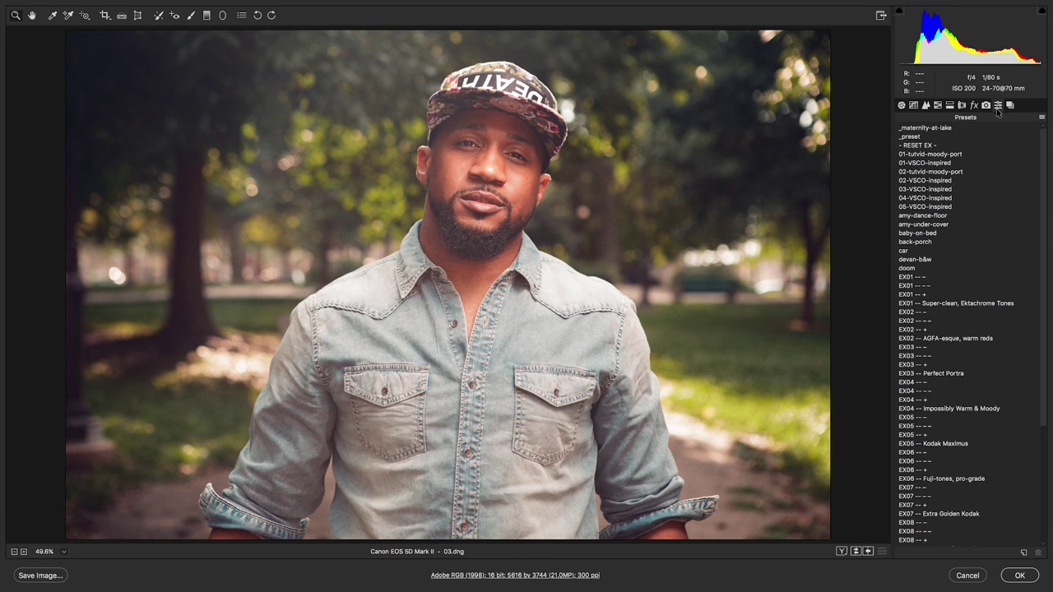
left_click(1024, 554)
type("03-tutvid-moody-port")
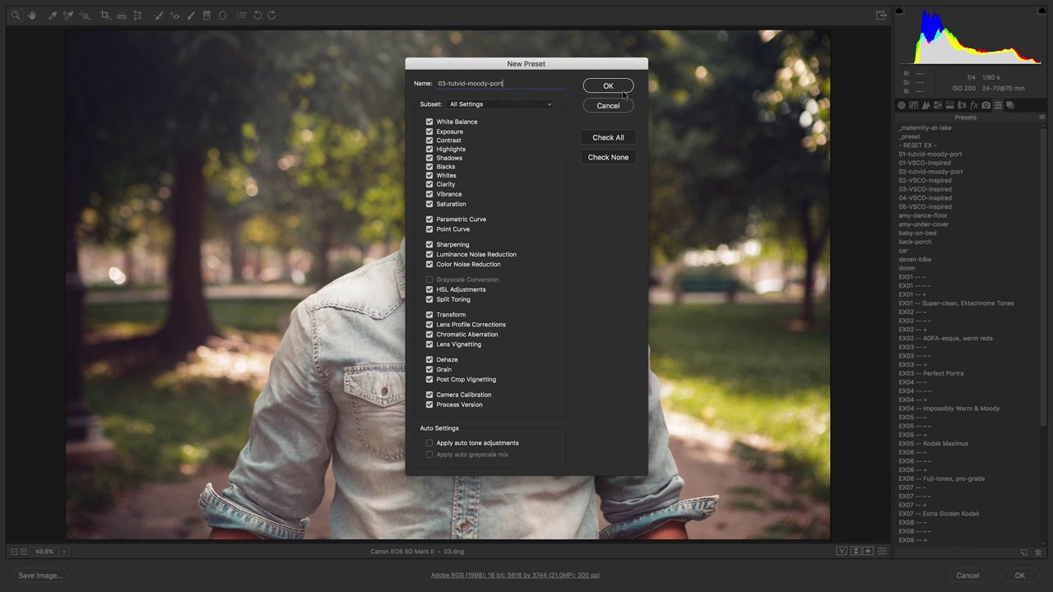
left_click(608, 86)
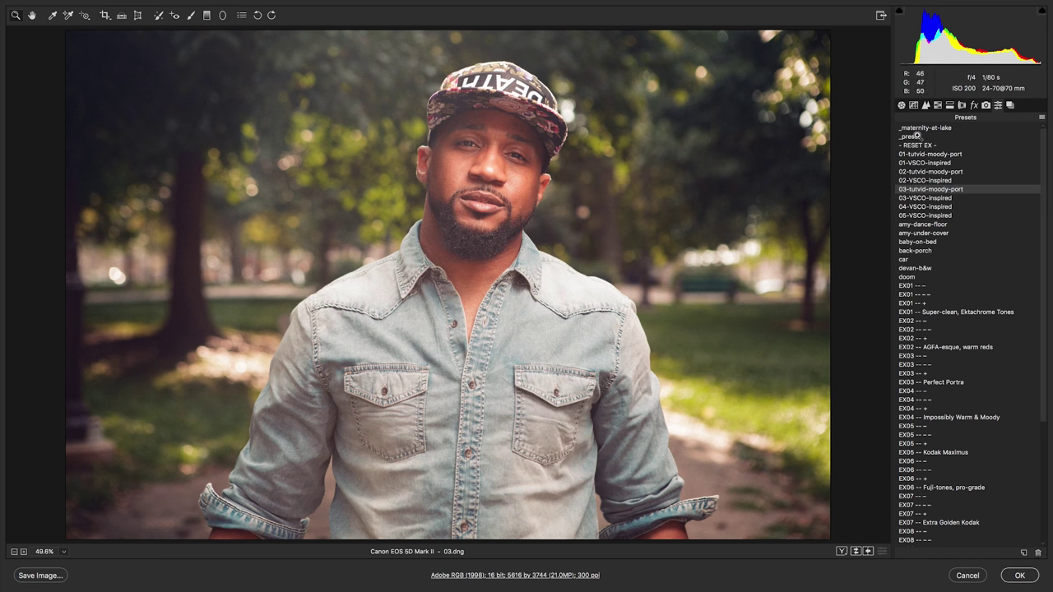
Warm the Temperature slightly, apply the grade, and switch to the 04-1 document
left_click(902, 105)
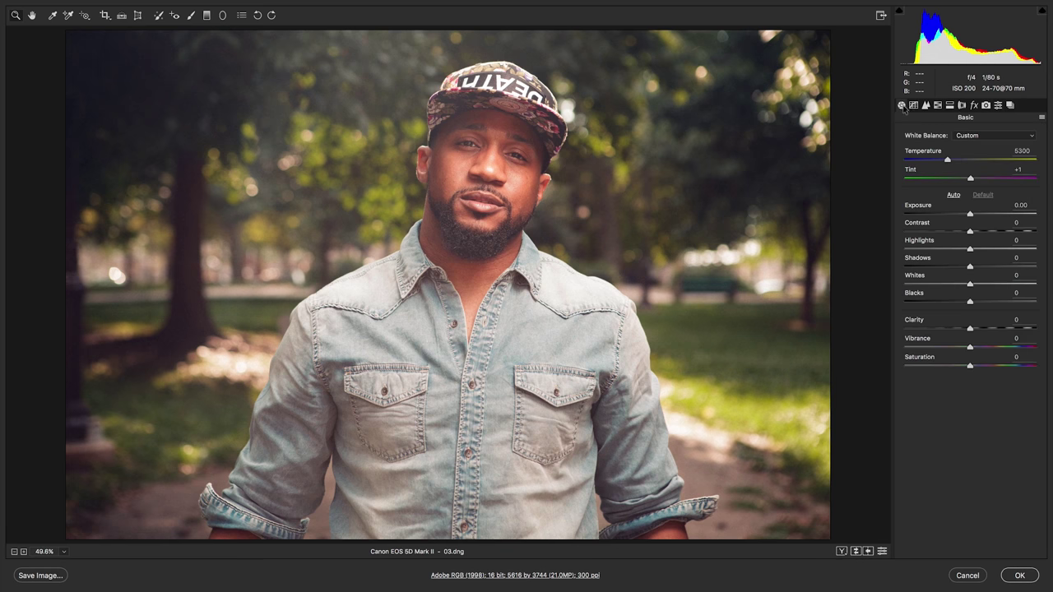
left_click_drag(966, 165, 957, 161)
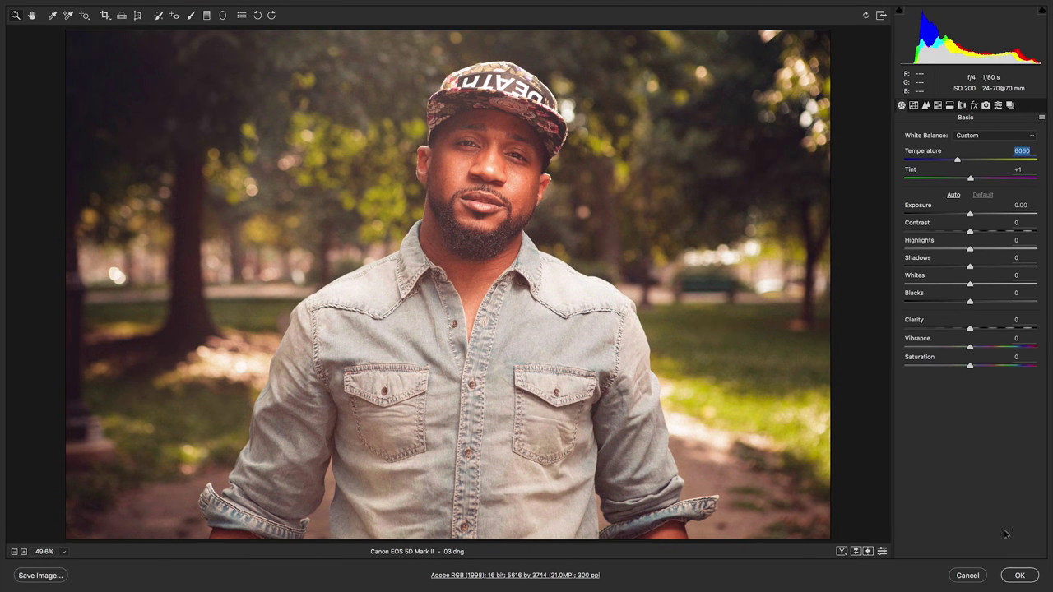
left_click(1020, 576)
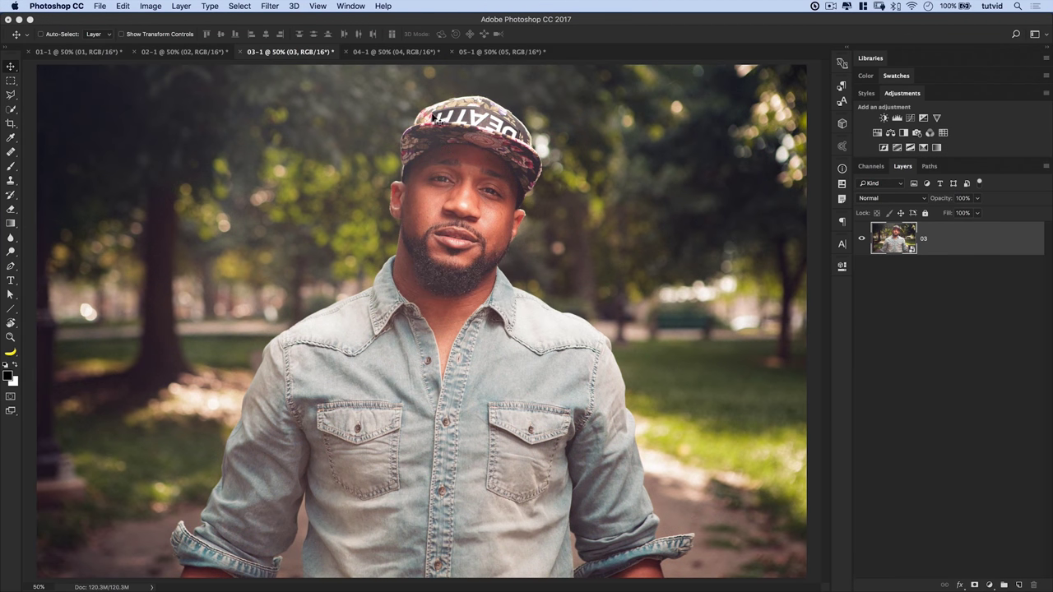
left_click(400, 52)
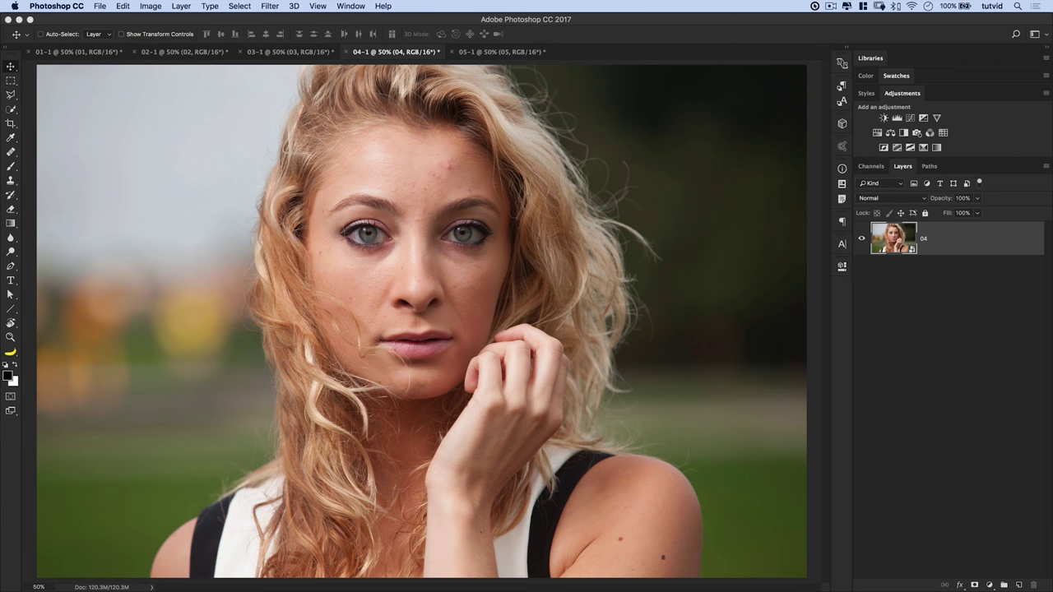
Reopen Camera Raw on the 04 smart object and deepen Blacks to -50
double_click(900, 247)
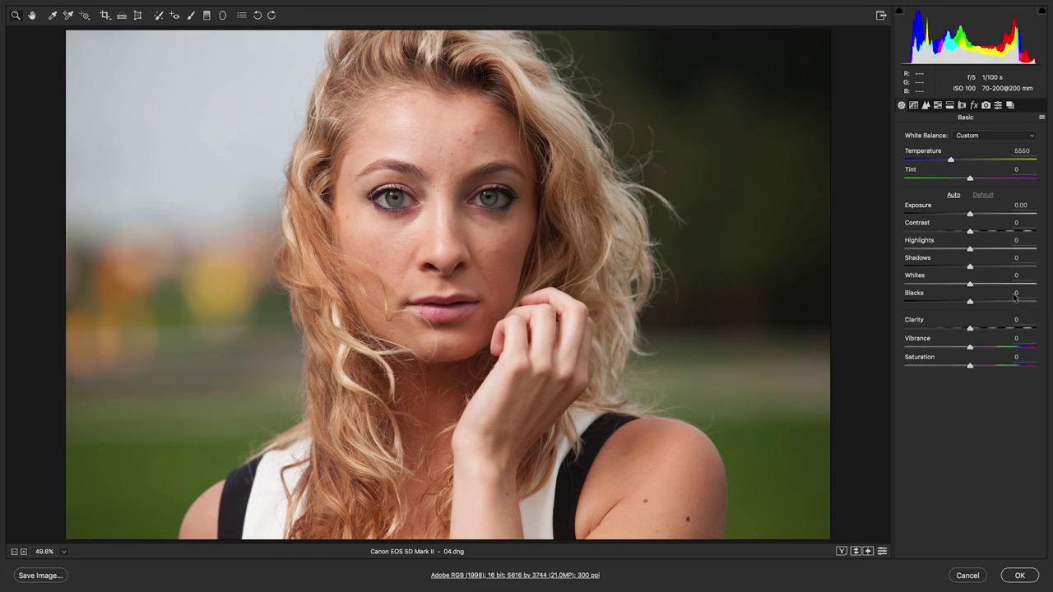
left_click(938, 302)
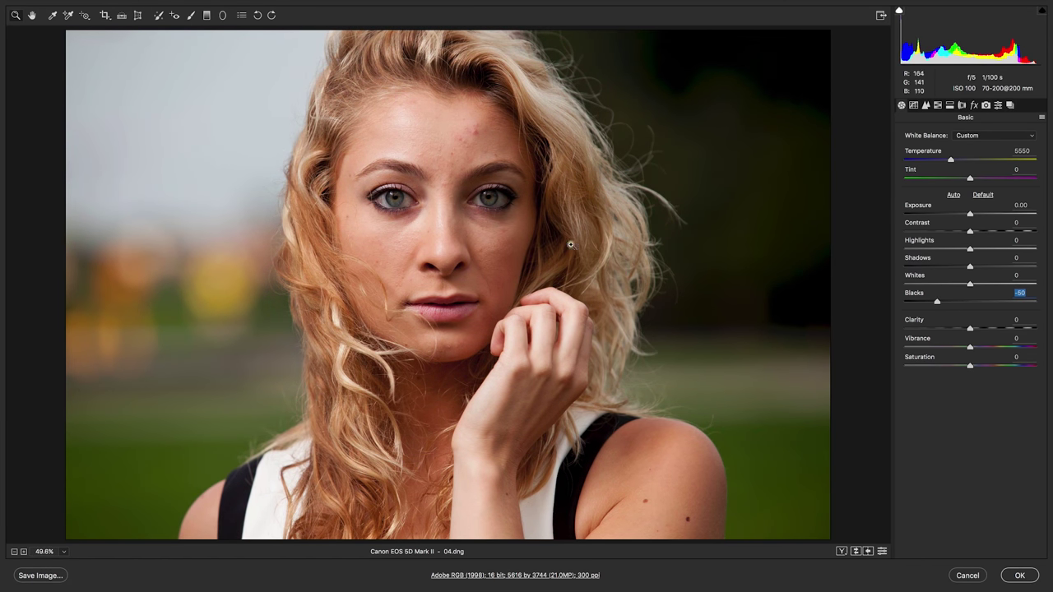
left_click(913, 105)
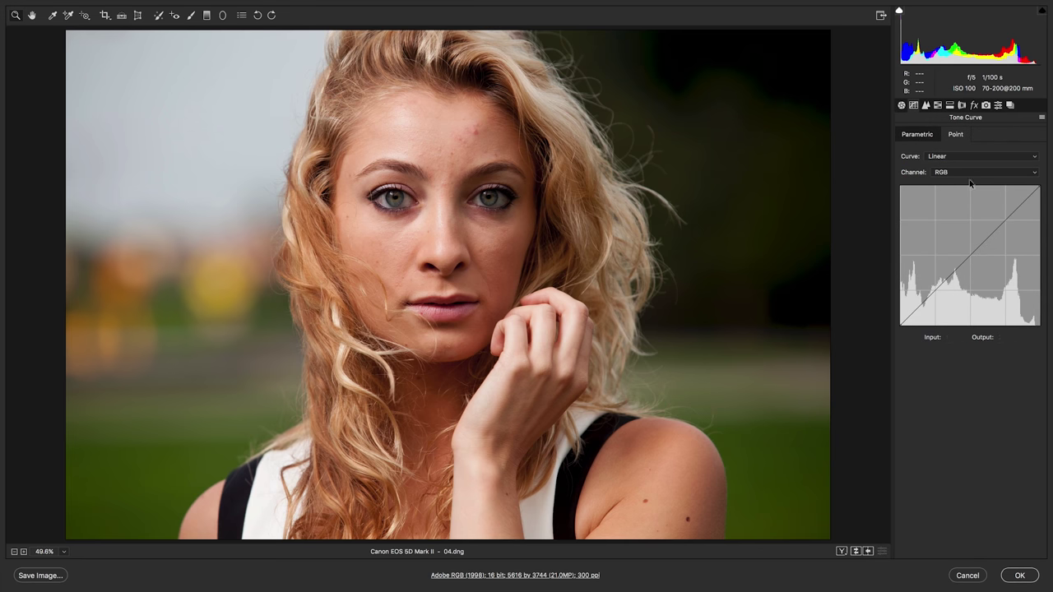
Shape the RGB point curve with a lifted black point and white point lowered to 217
left_click_drag(902, 324, 923, 303)
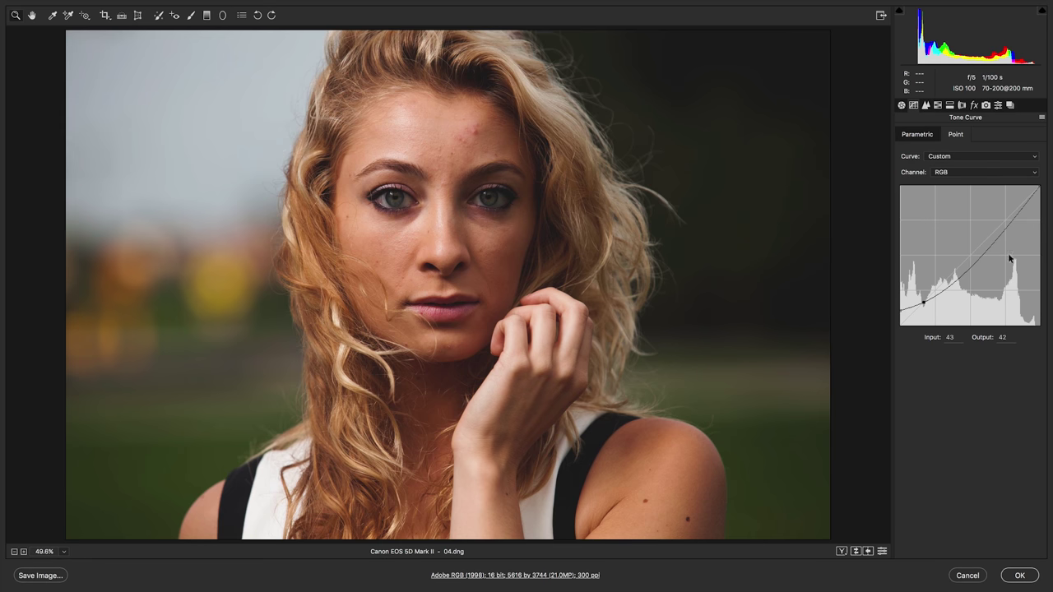
left_click_drag(1005, 228, 1004, 222)
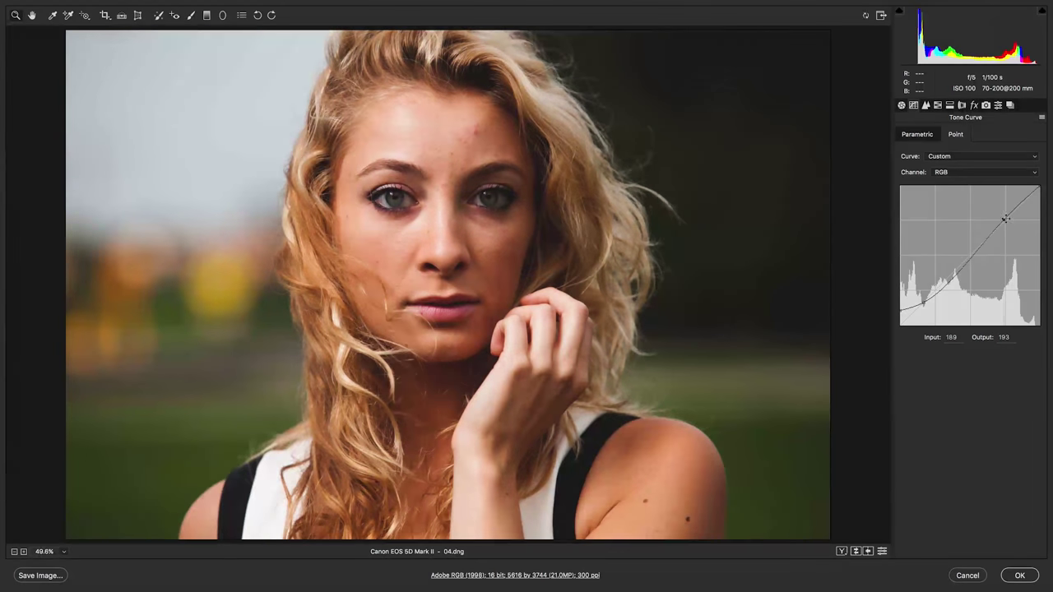
left_click_drag(1040, 189, 1043, 209)
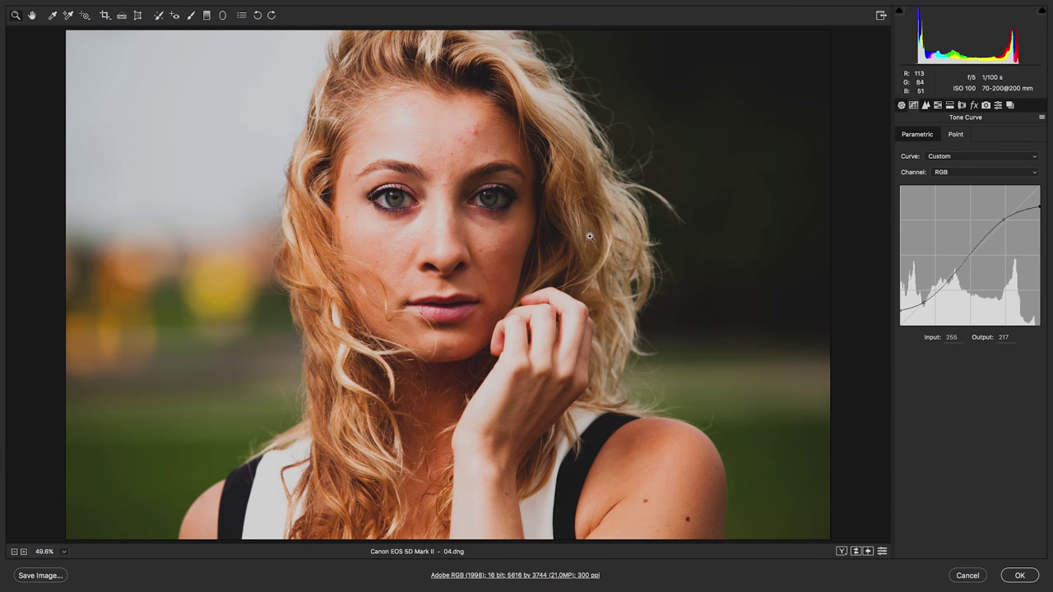
key("ctrl+z")
key("ctrl+z")
left_click(901, 105)
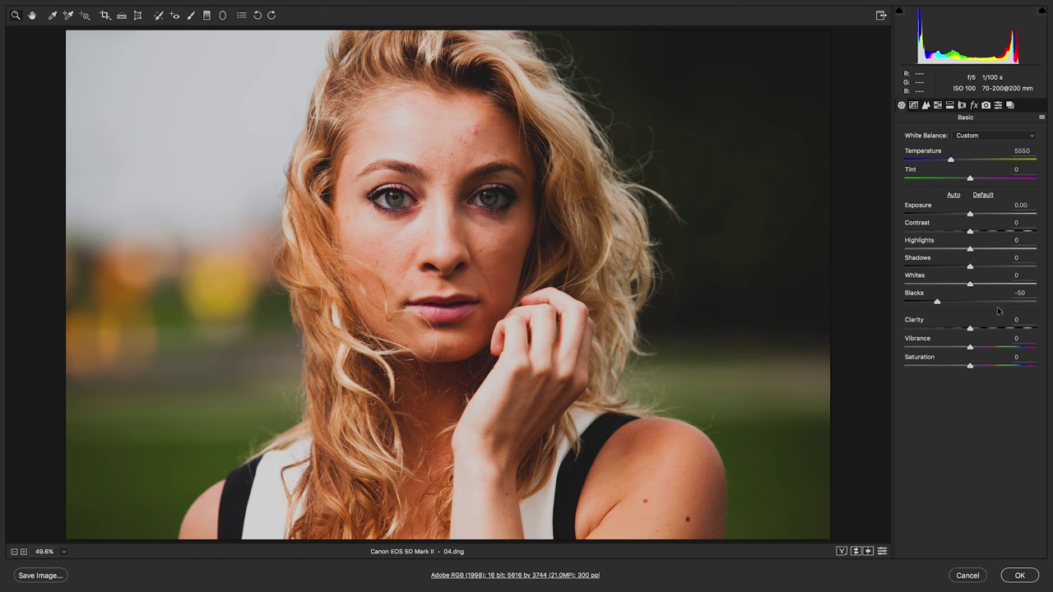
left_click(913, 105)
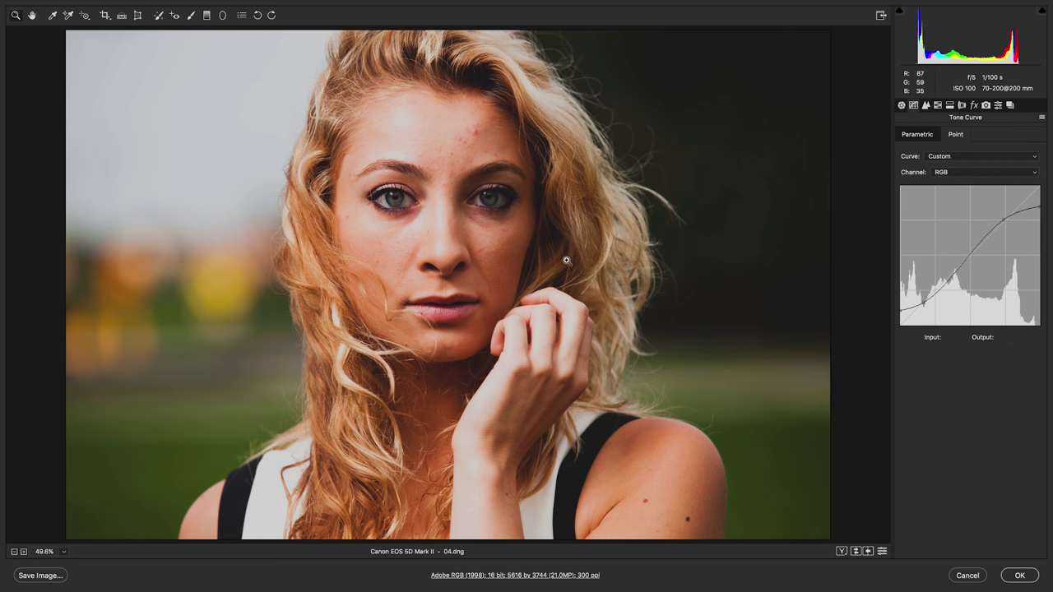
left_click(954, 172)
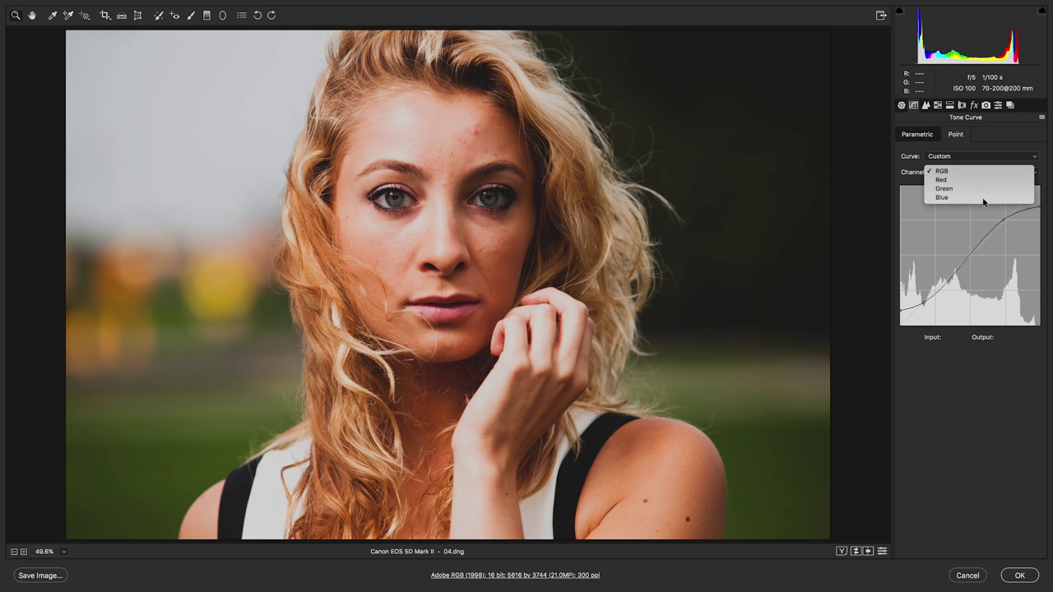
Lower the Red curve's highlight point and lift the Green curve's black point to output 20
left_click(941, 180)
left_click_drag(1039, 187, 1042, 191)
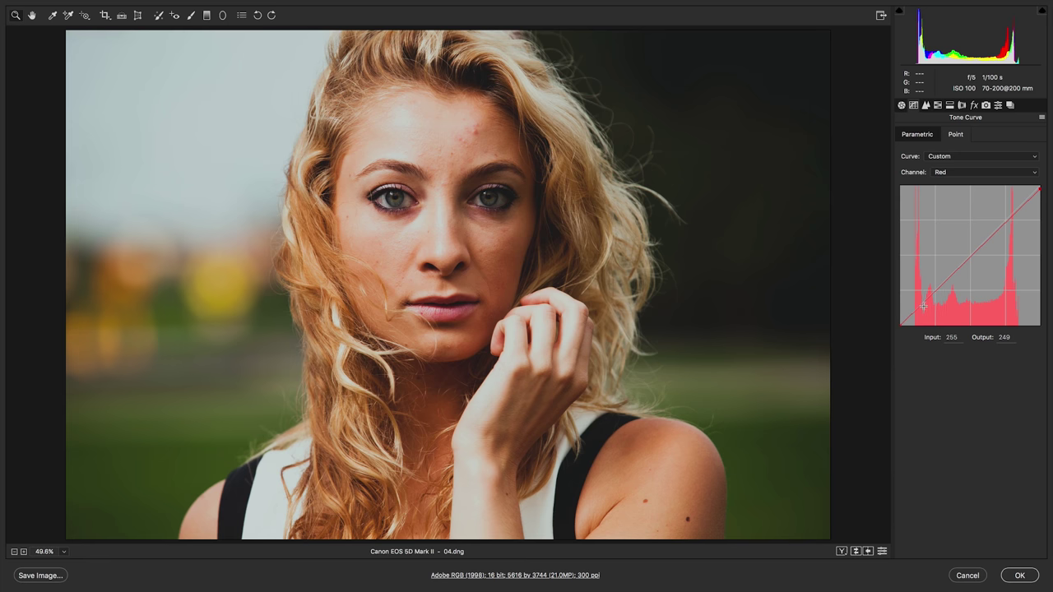
left_click(973, 170)
left_click(955, 181)
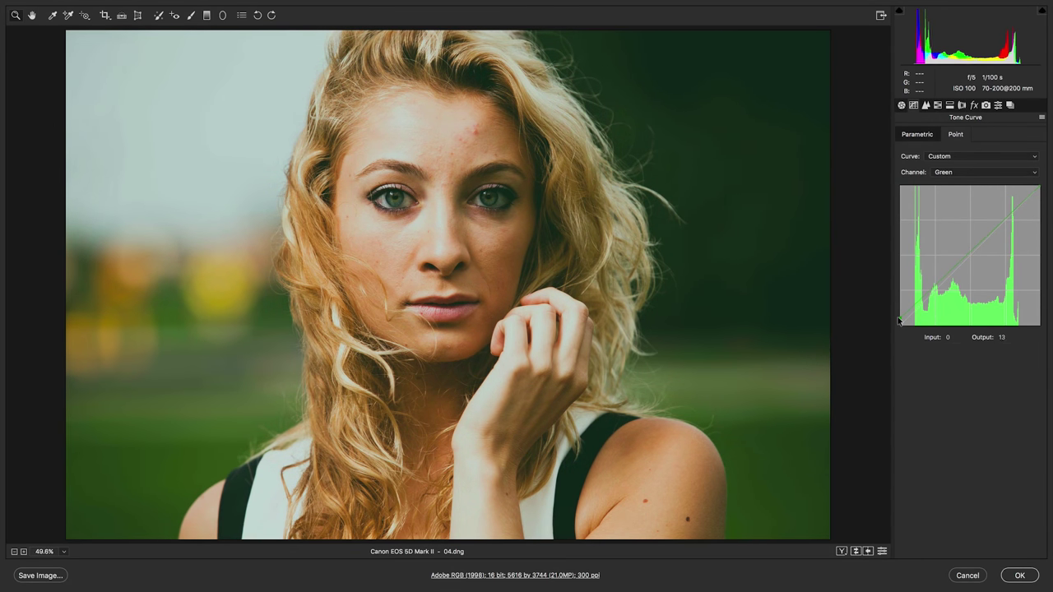
left_click_drag(901, 325, 940, 282)
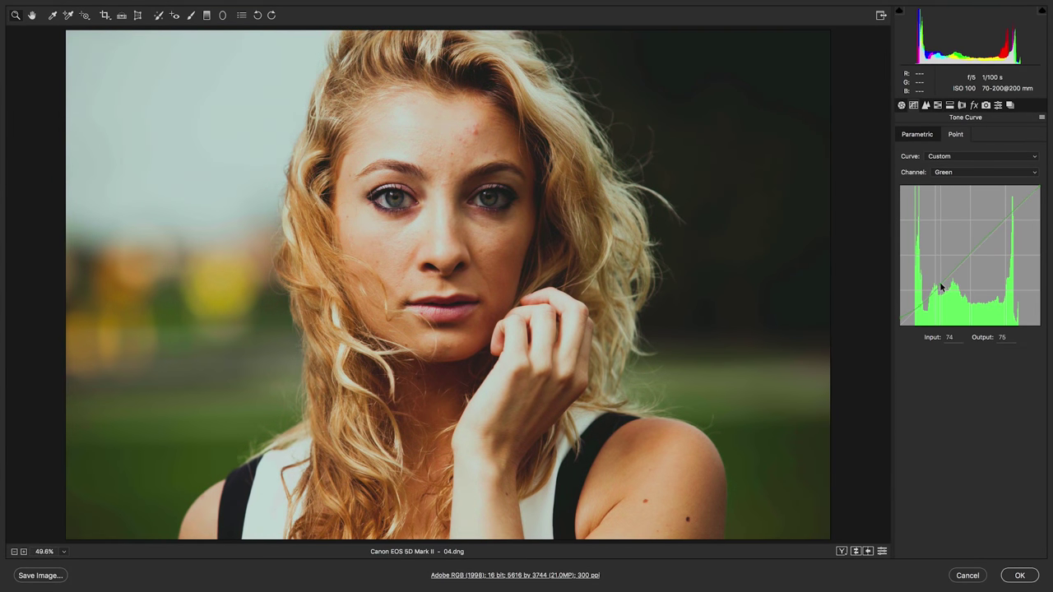
left_click(990, 235)
mouse_move(901, 325)
left_mouse_down()
mouse_move(896, 305)
mouse_move(898, 331)
mouse_move(913, 330)
left_mouse_up()
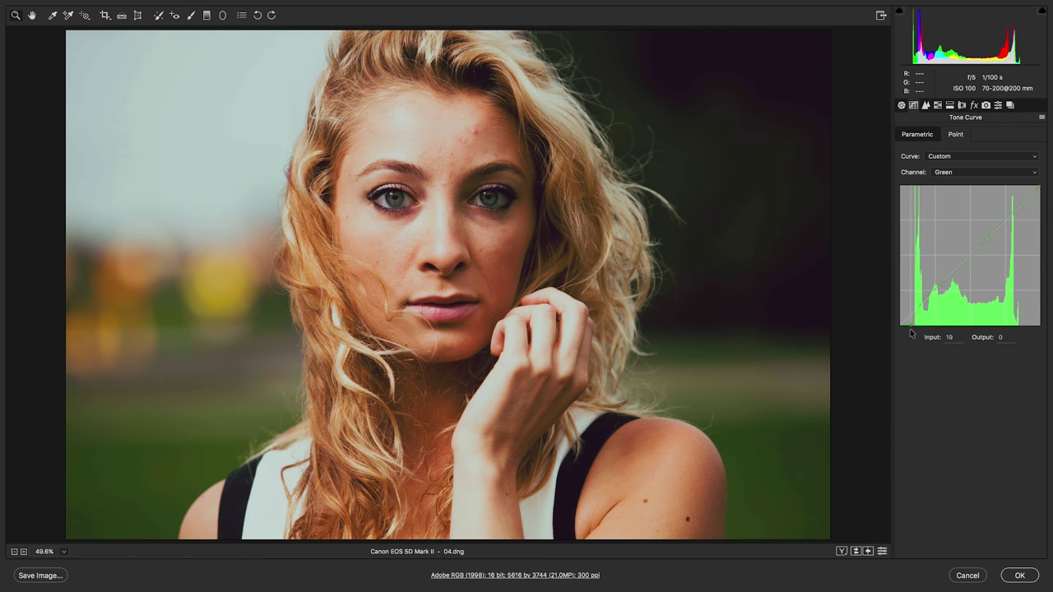
left_click_drag(911, 327, 896, 315)
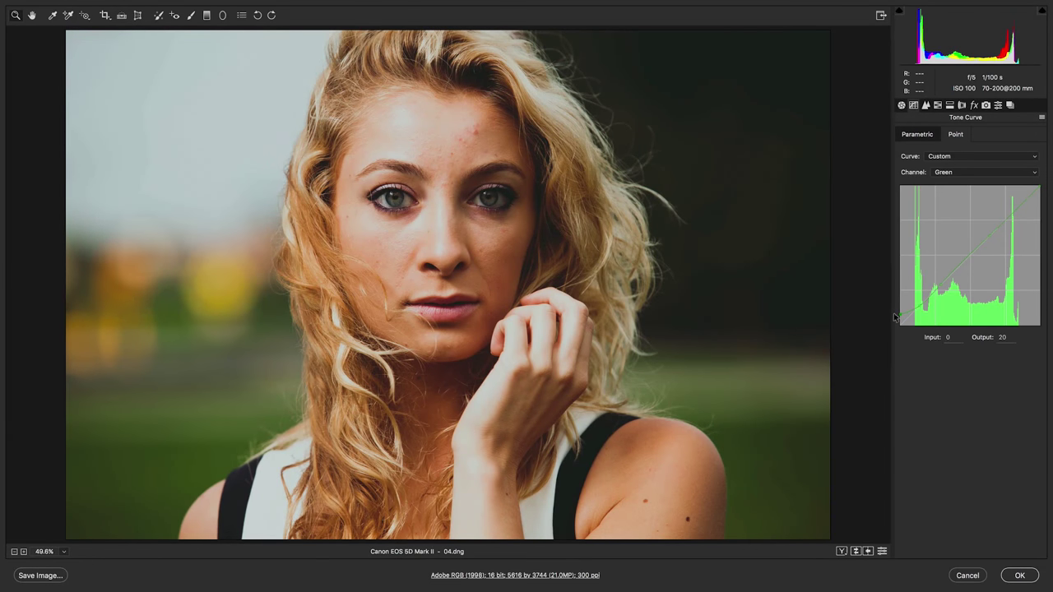
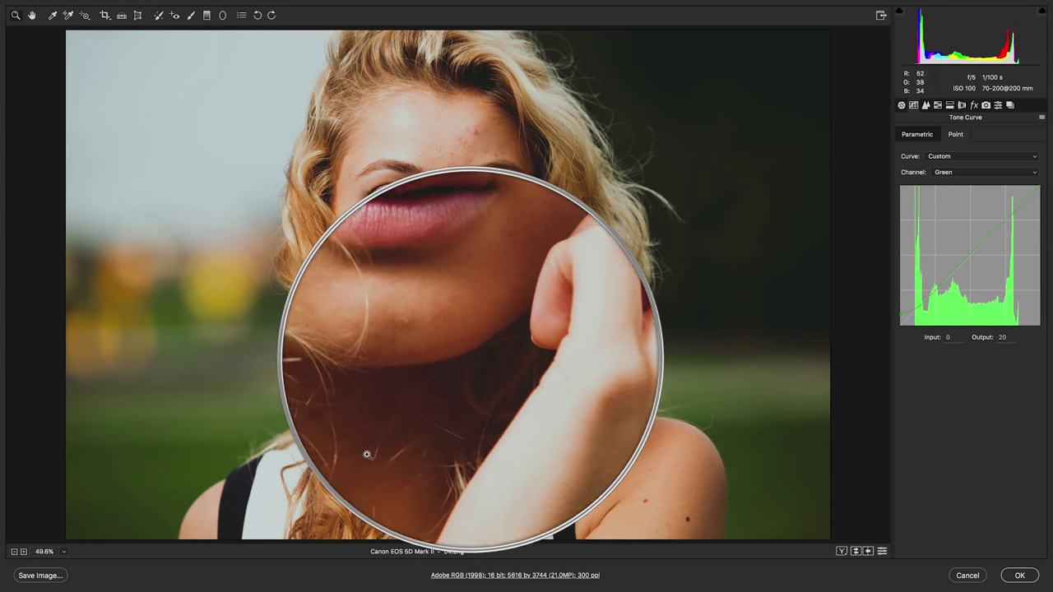
Add Blue-channel curve points near 41/43 and 140/141, then toggle the preview to compare
left_click(983, 173)
left_click(984, 181)
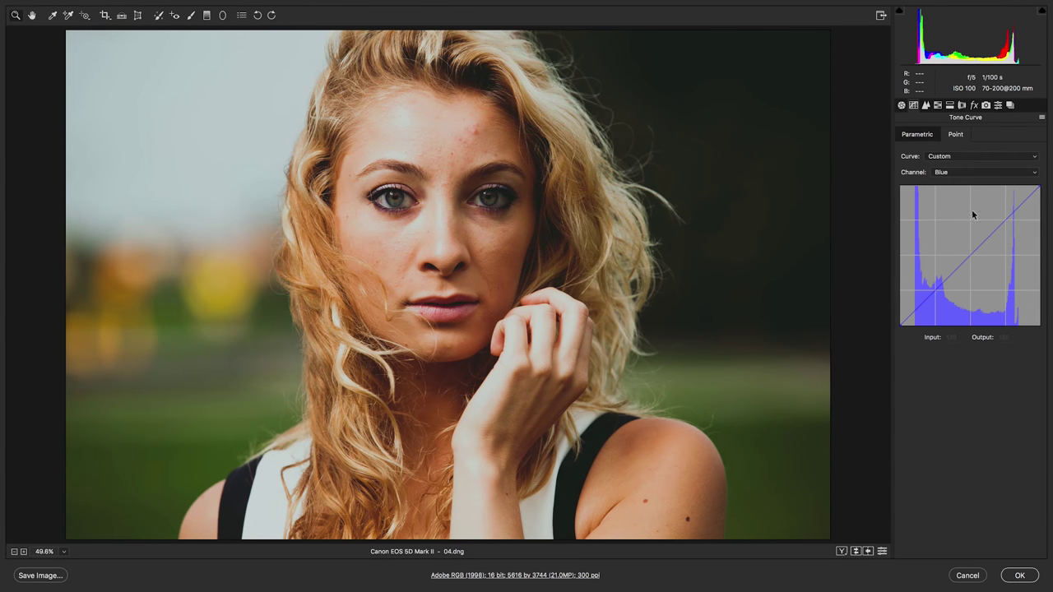
left_click(922, 303)
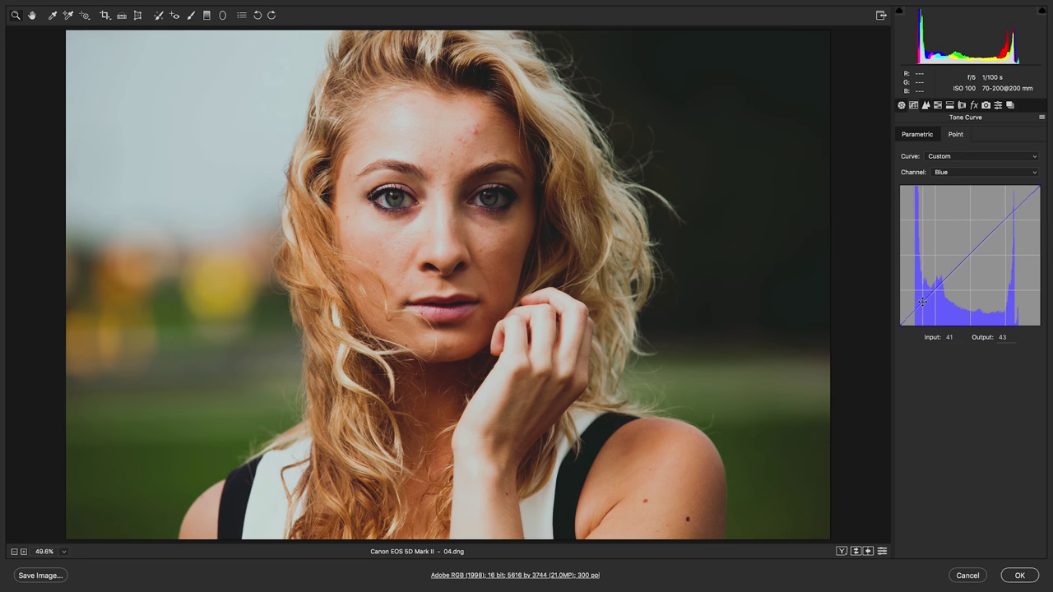
left_click_drag(922, 303, 922, 302)
left_click(977, 251)
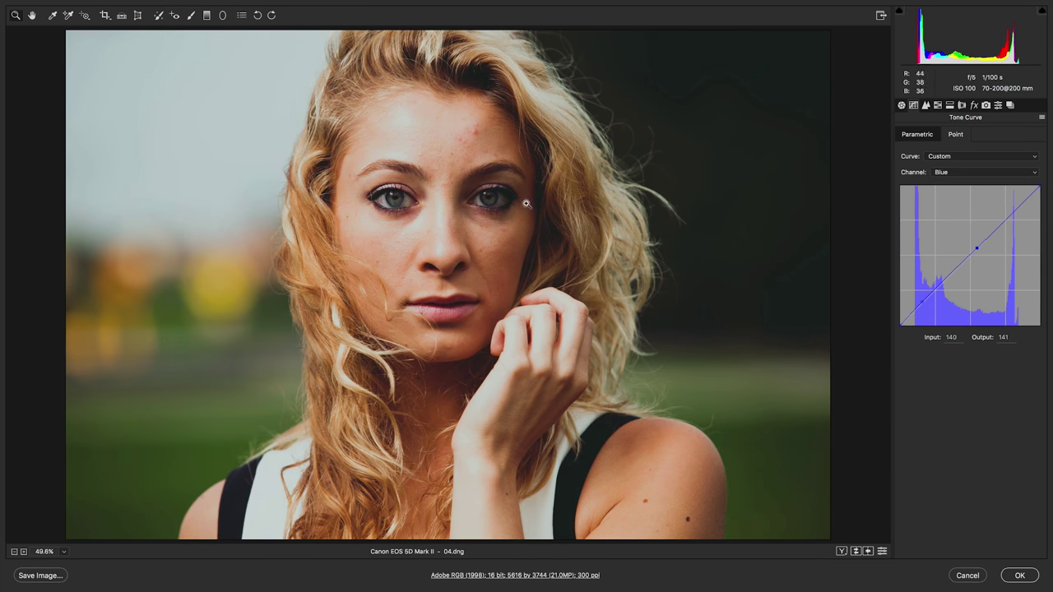
key("super+alt+p")
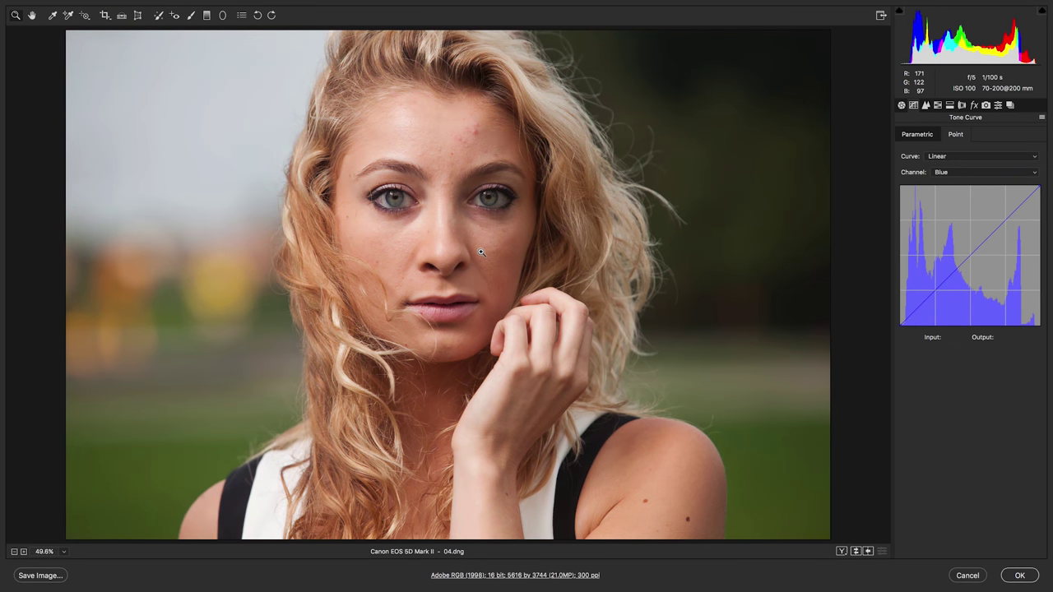
key("super+alt+p")
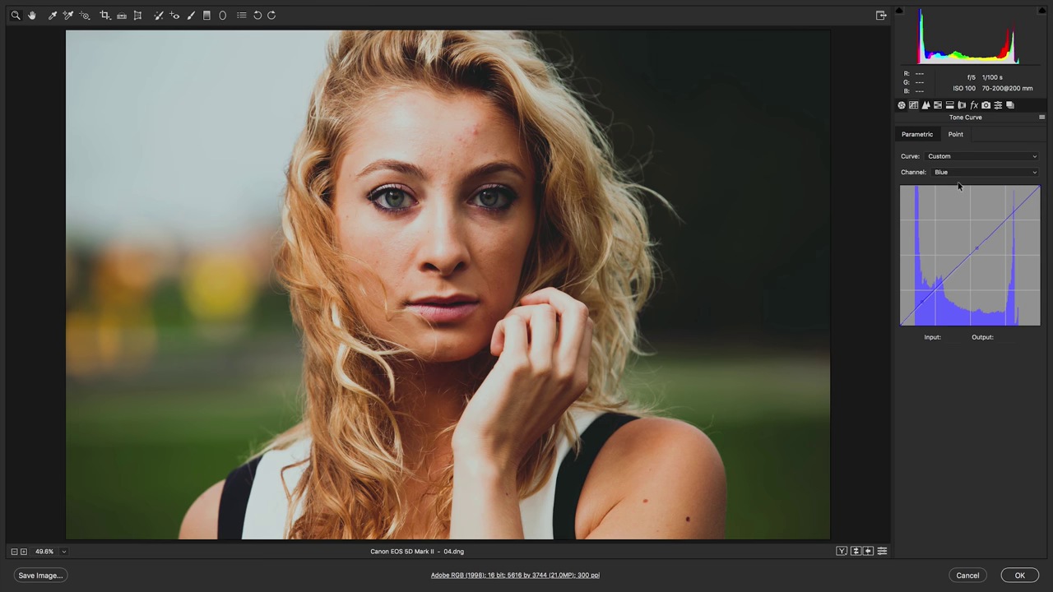
Shift the Reds hue toward orange and nudge the Oranges hue slightly
left_click(938, 106)
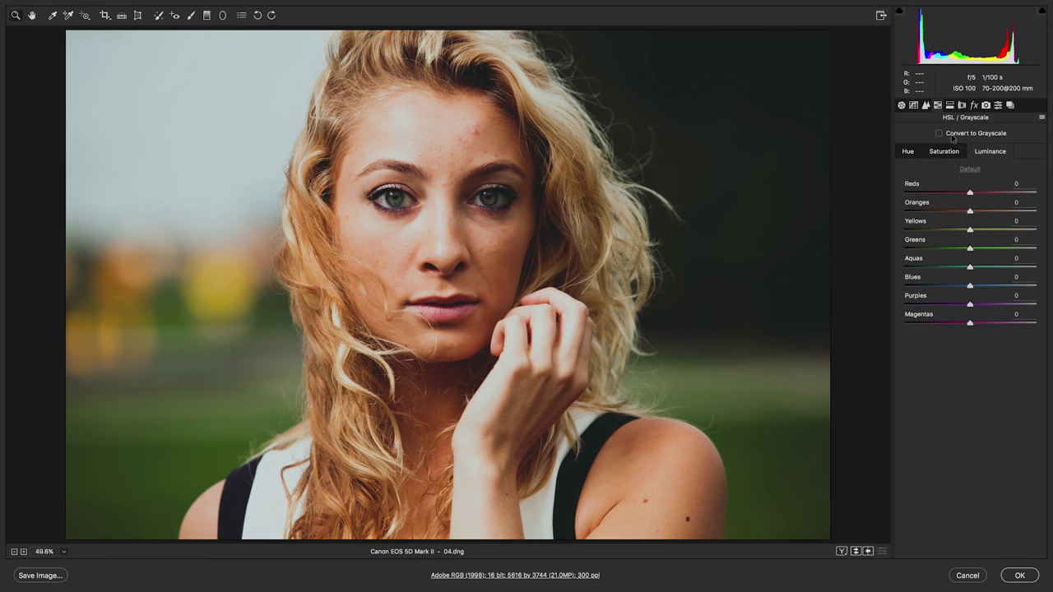
left_click(908, 152)
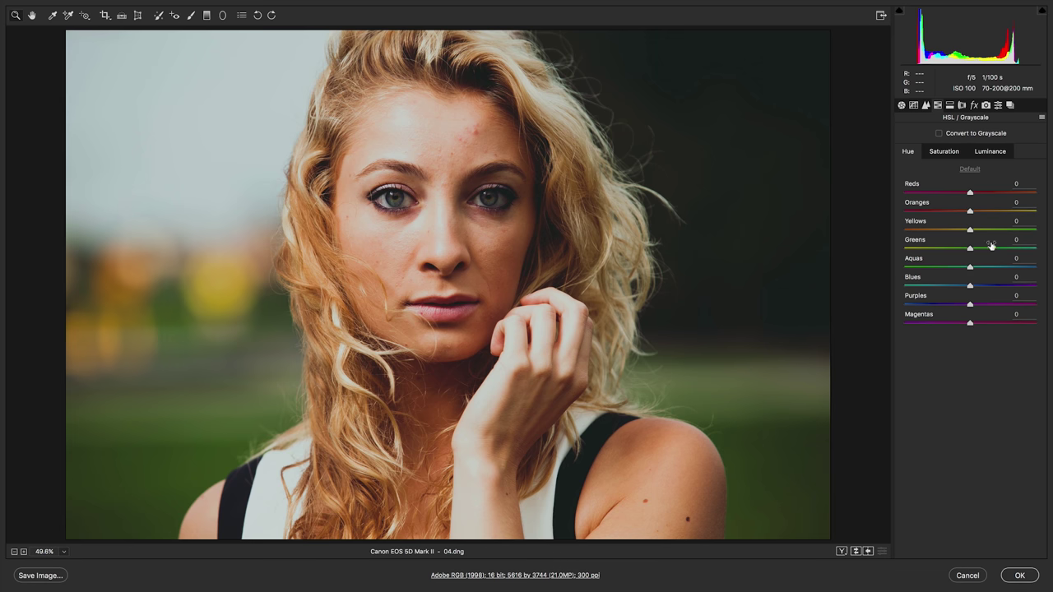
mouse_move(971, 195)
left_mouse_down()
mouse_move(993, 195)
mouse_move(970, 206)
left_mouse_up()
left_click_drag(969, 213, 973, 214)
Set saturation to Reds -40, Oranges +10, Yellows +30 and Greens +50
left_click(938, 153)
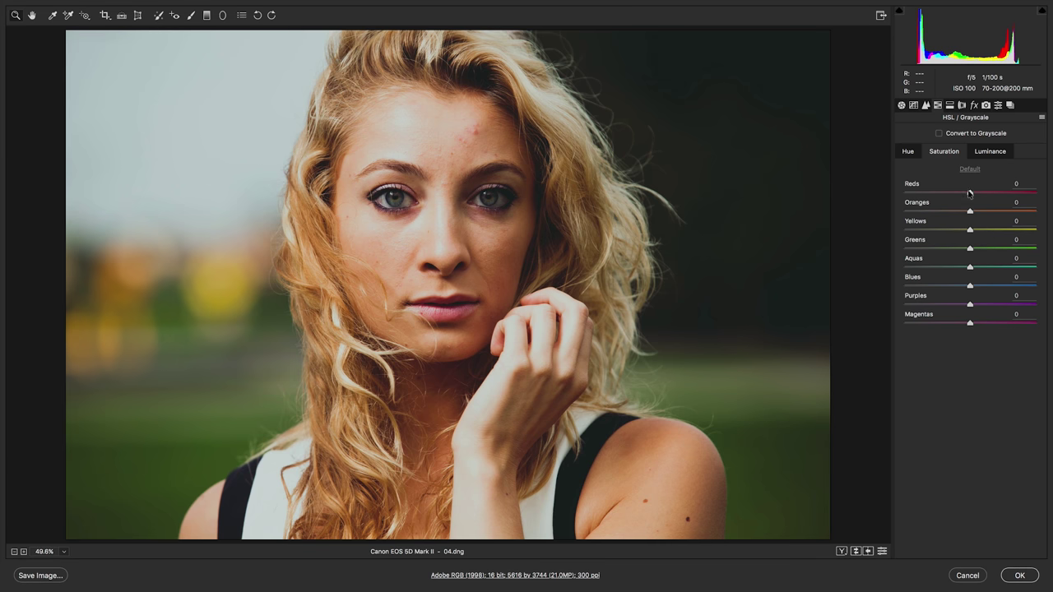
left_click_drag(971, 194, 945, 194)
left_click(1017, 202)
type("10")
key("Return")
type("-10")
key("Return")
key("shift+Up")
key("shift+Up")
key("Tab")
key("shift+Up")
key("shift+Up")
key("shift+Up")
key("shift+Up")
key("Tab")
key("shift+Up")
key("shift+Up")
key("shift+Up")
key("shift+Up")
Lower saturation to Aquas -50, Blues -40, Purples -30 and Magentas -20
key("Tab")
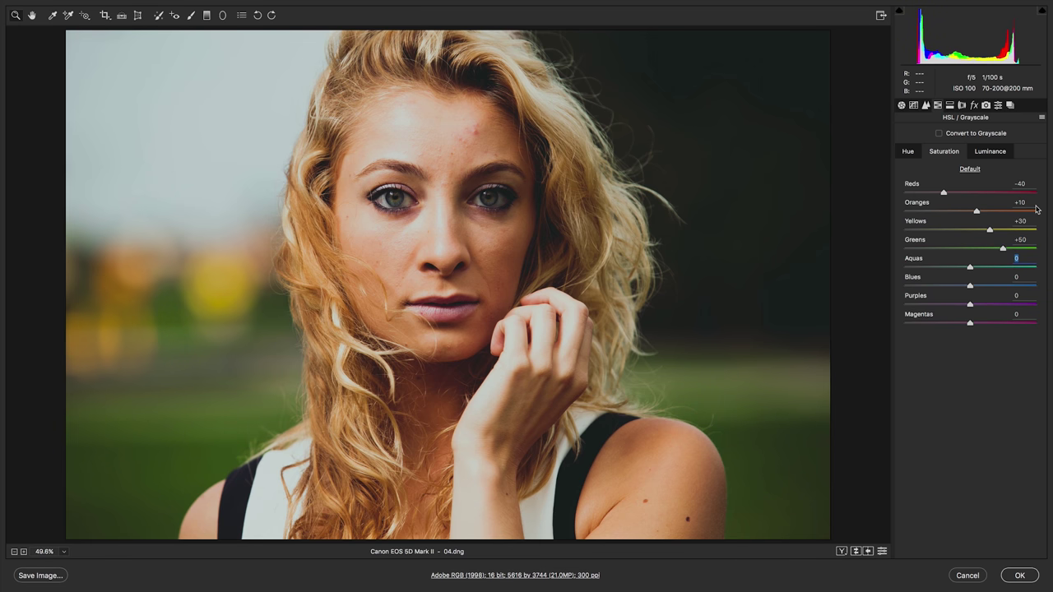
key("shift+Down")
key("shift+Down")
key("shift+Down")
key("shift+Down")
key("shift+Down")
key("Tab")
key("shift+Down")
key("shift+Down")
key("Tab")
key("shift+Down")
key("Tab")
key("shift+Down")
key("shift+Down")
key("shift+Down")
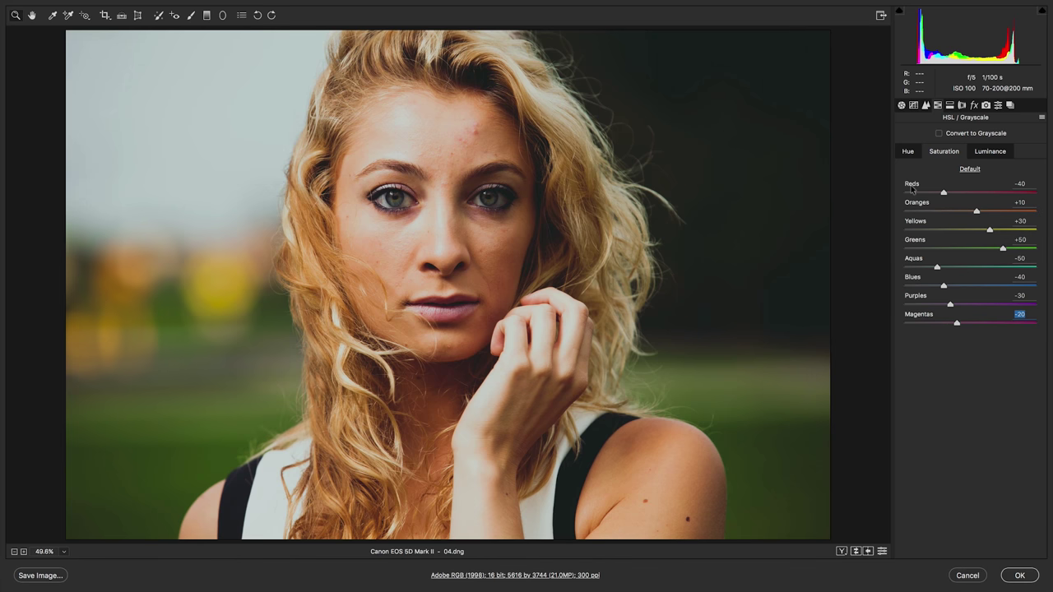
left_click(994, 153)
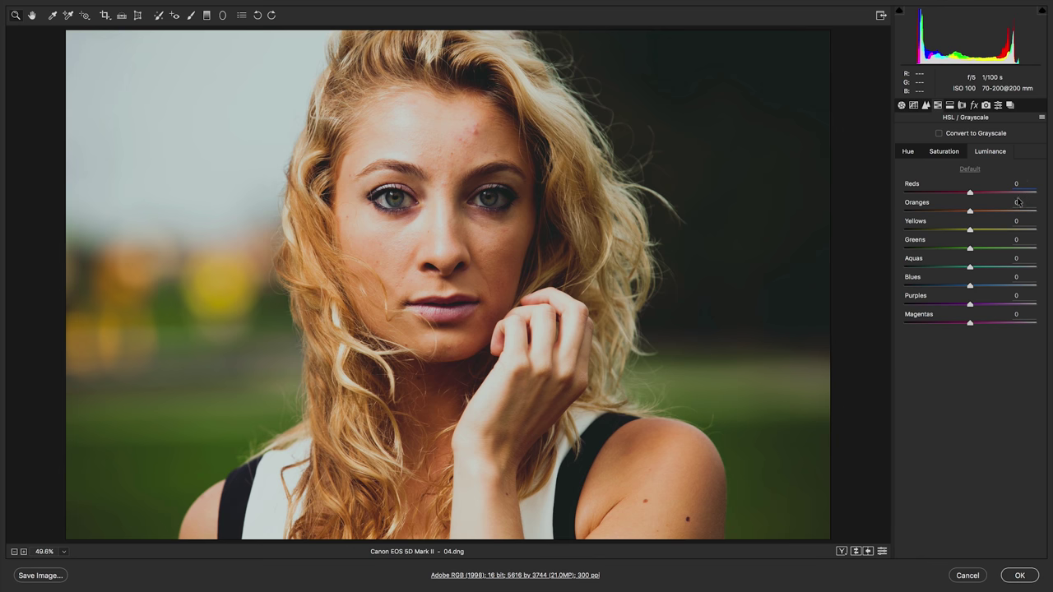
Set luminance to Reds 0, Oranges -10 and Yellows +30
left_click(972, 193)
mouse_move(982, 193)
left_mouse_down()
mouse_move(999, 194)
mouse_move(965, 198)
left_mouse_up()
type("0")
key("Tab")
key("shift+Down")
key("Tab")
key("shift+Up")
key("shift+Up")
key("shift+Up")
key("shift+Up")
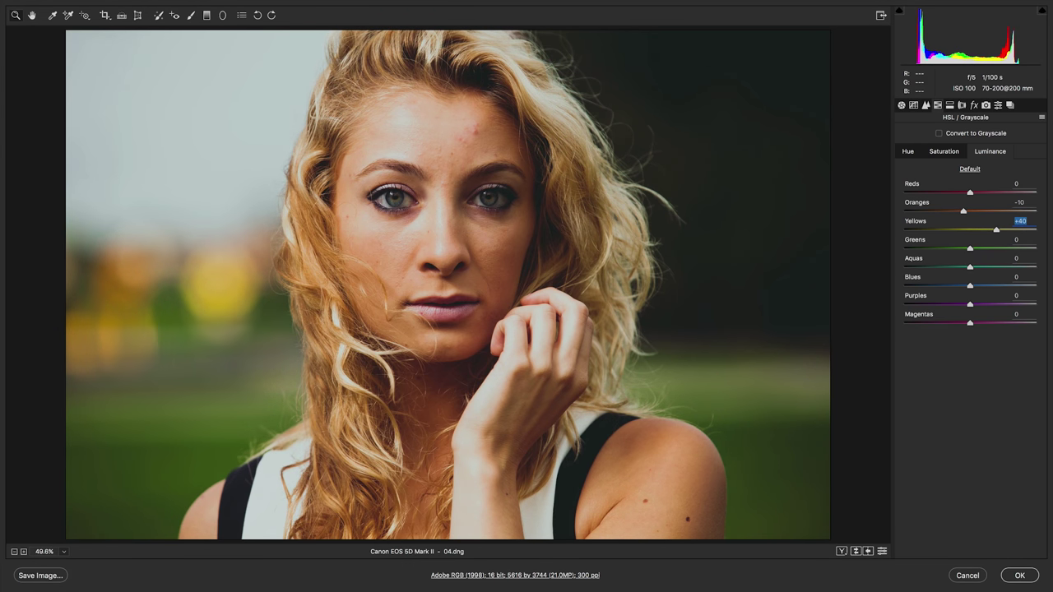
key("shift+Down")
key("Tab")
Darken luminance to Greens -30, Aquas -10, Blues -20, Purples -30 and Magentas -40
key("shift+Down")
key("shift+Down")
key("shift+Down")
key("Tab")
key("shift+Down")
key("Tab")
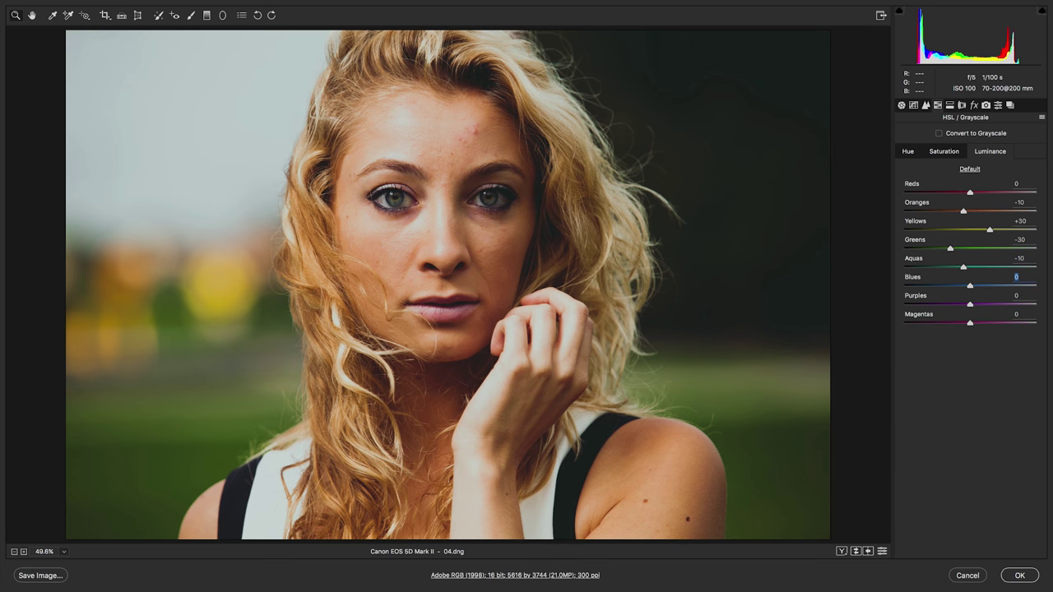
key("shift+Down")
key("shift+Down")
key("Tab")
key("shift+Down")
key("shift+Down")
key("Tab")
key("shift+Tab")
key("Tab")
key("shift+Down")
key("shift+Down")
key("shift+Down")
key("shift+Down")
Set the Camera Calibration Shadows Tint to +20
left_click(986, 105)
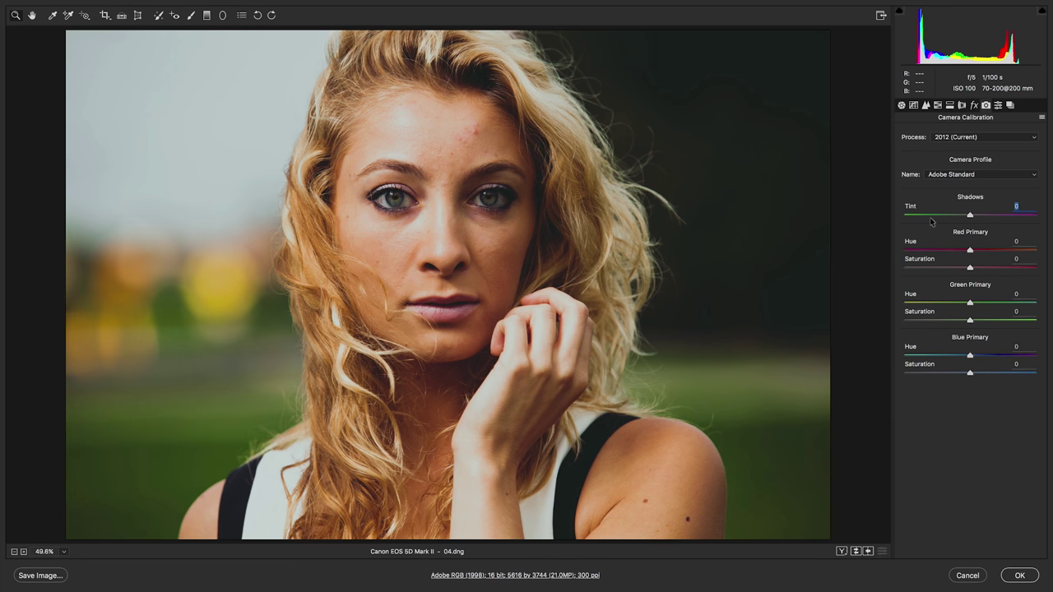
left_click_drag(955, 222, 982, 219)
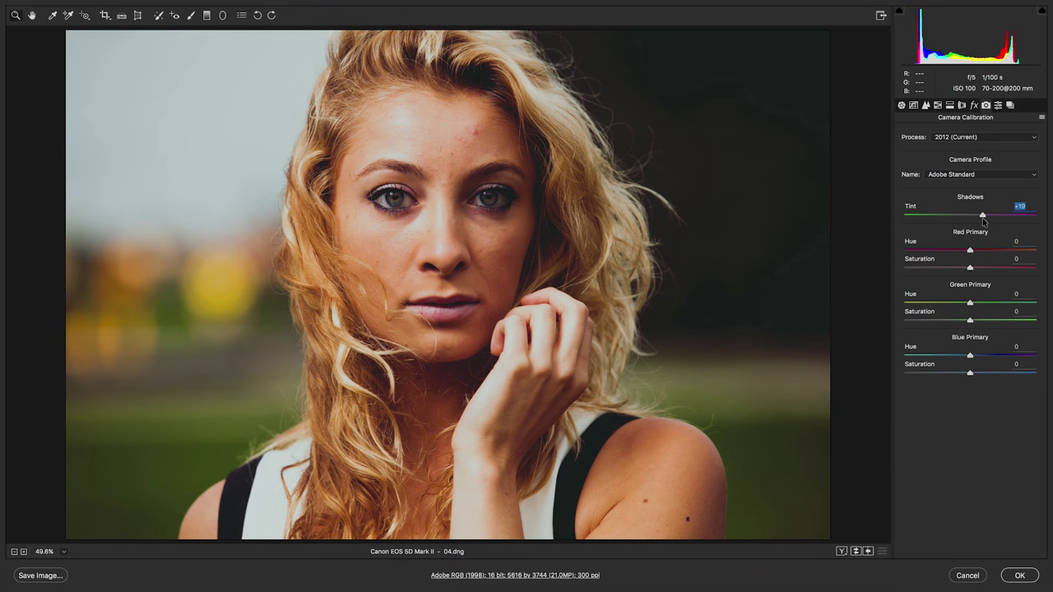
left_click_drag(983, 218, 983, 218)
Add grain at Amount 20 with the Size raised to 41
left_click(975, 105)
left_click_drag(918, 195, 927, 196)
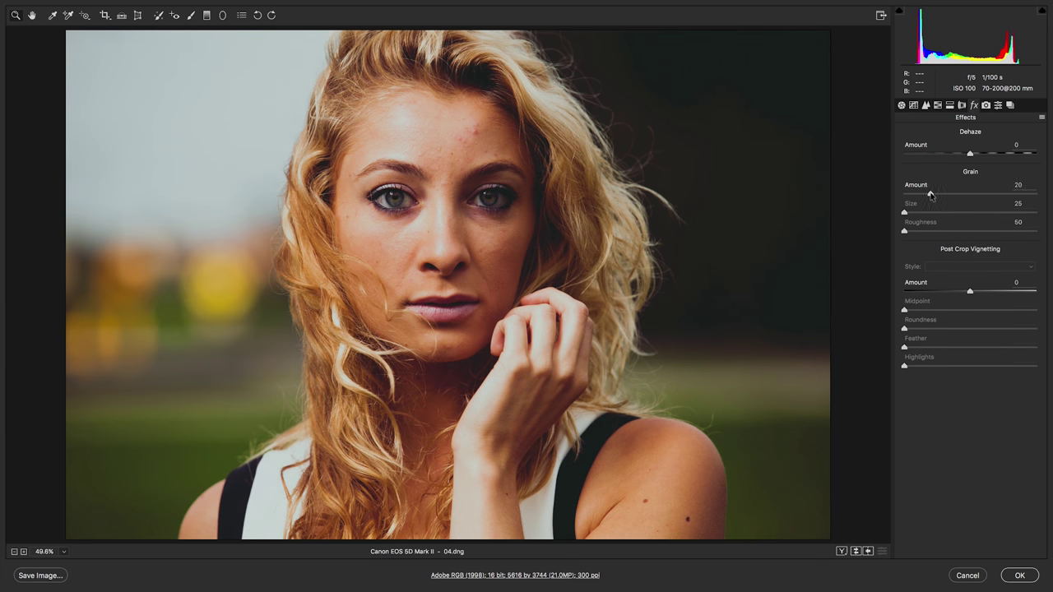
left_click_drag(960, 211, 958, 213)
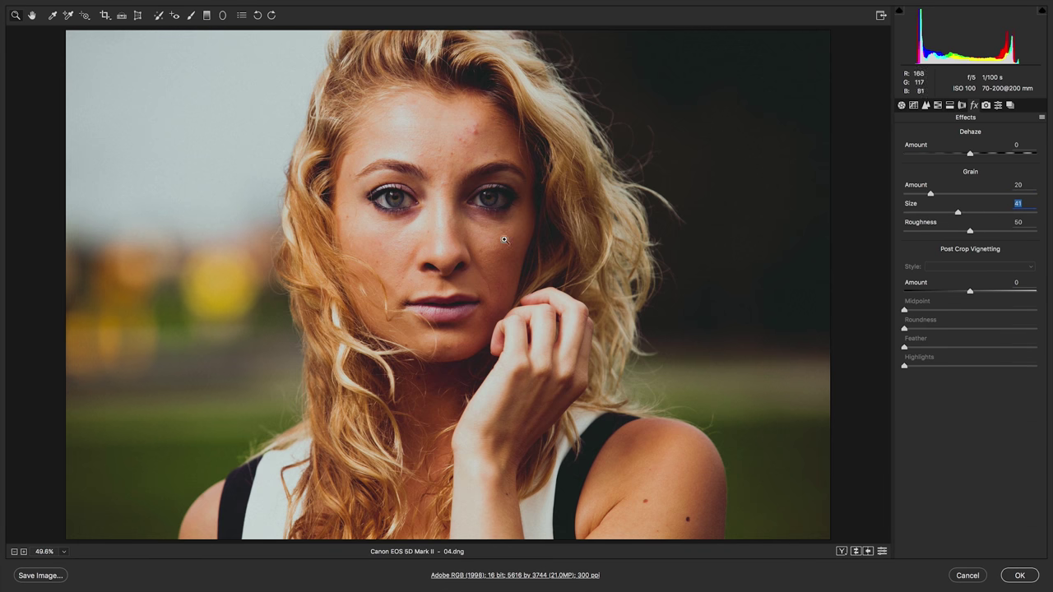
Save the current look as the preset 04-tutvid-moody-port
left_click(998, 106)
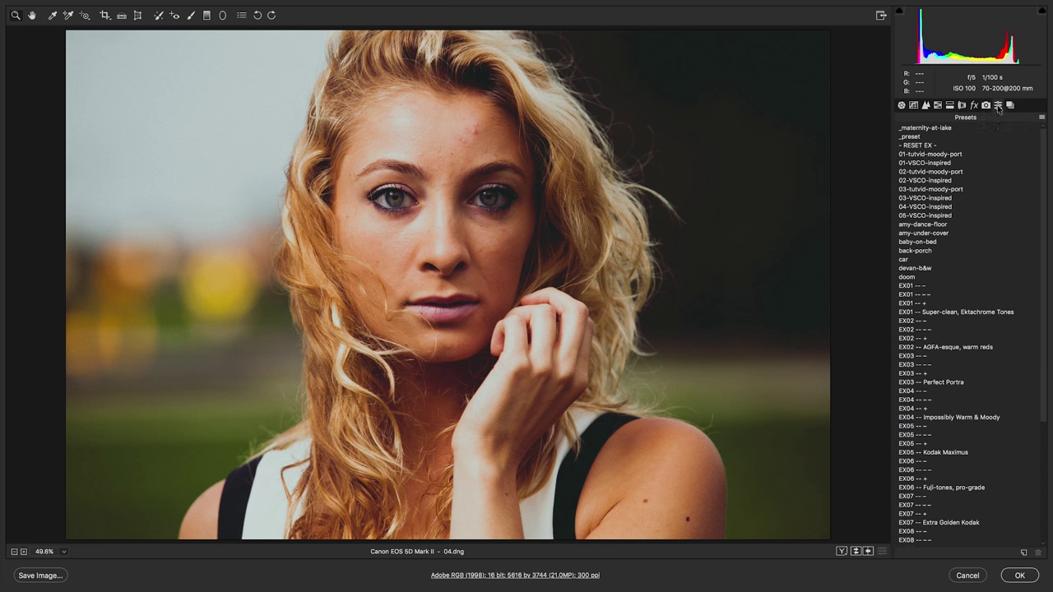
left_click(1022, 554)
type("04-tutvid-moody-port")
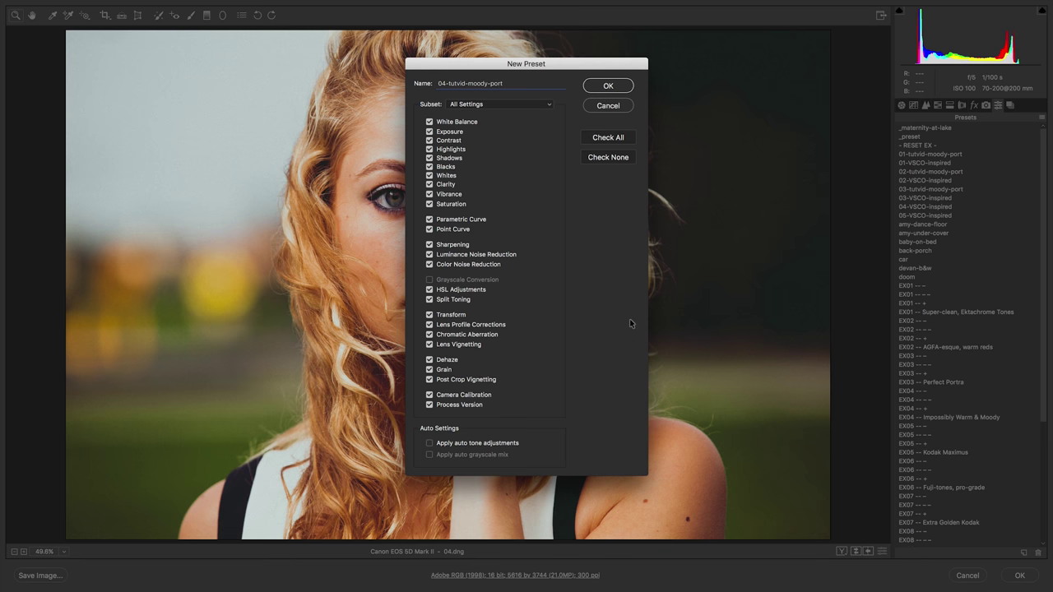
left_click(612, 89)
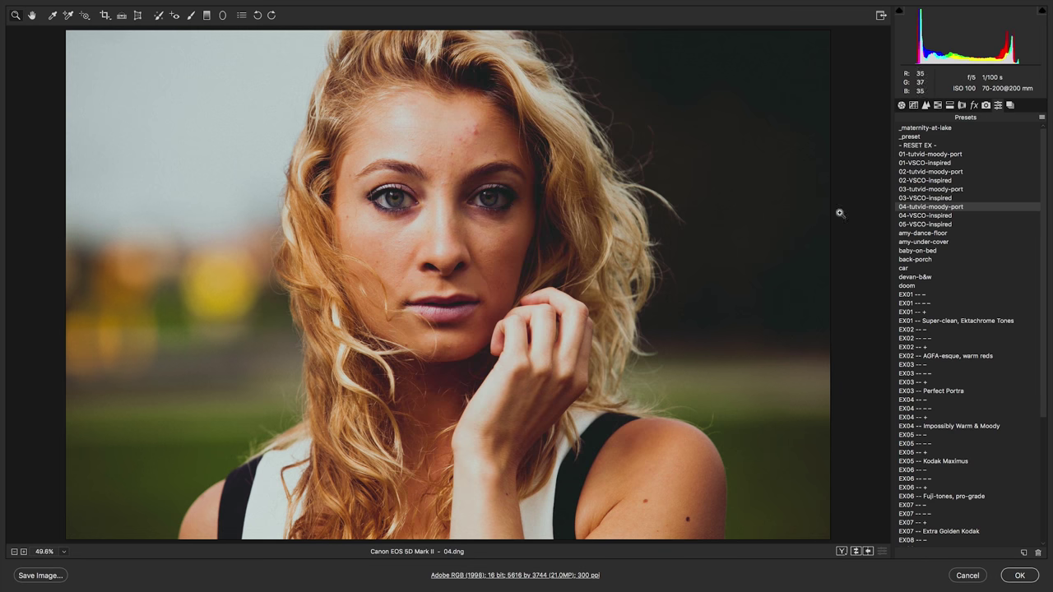
Test another preset, reapply 04-tutvid-moody-port and return the portrait to Photoshop
left_click(938, 220)
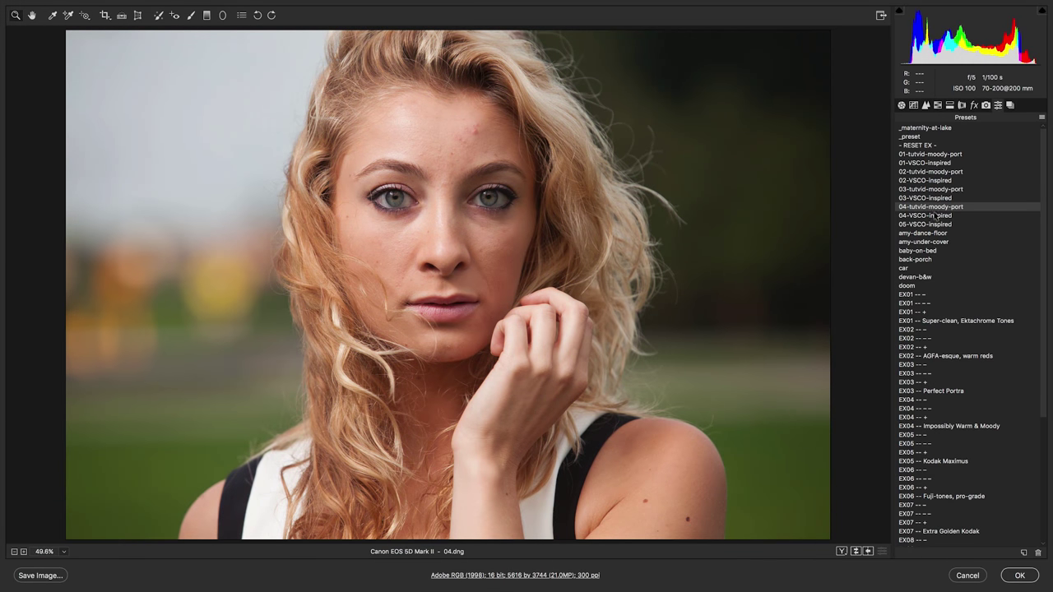
left_click(933, 209)
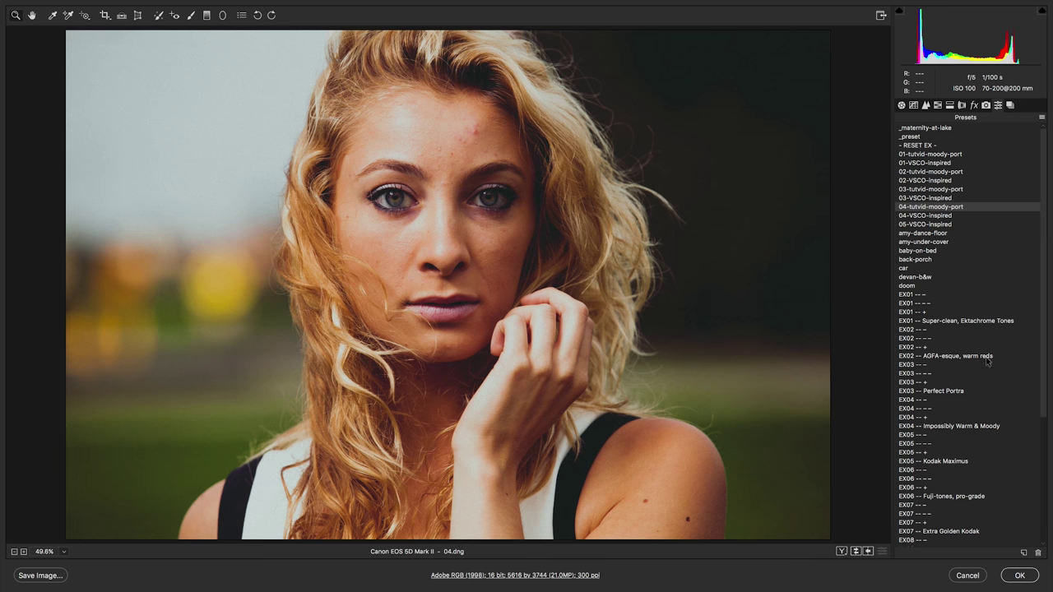
left_click(1024, 580)
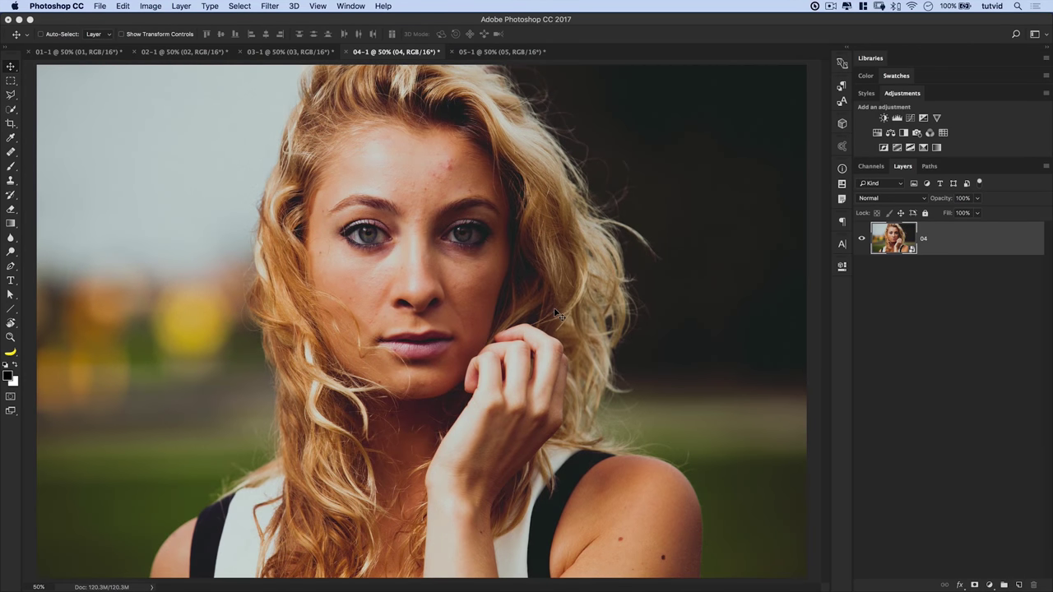
Switch to the 05-1 boxer document and open its Smart Object layer in Camera Raw
left_click(498, 52)
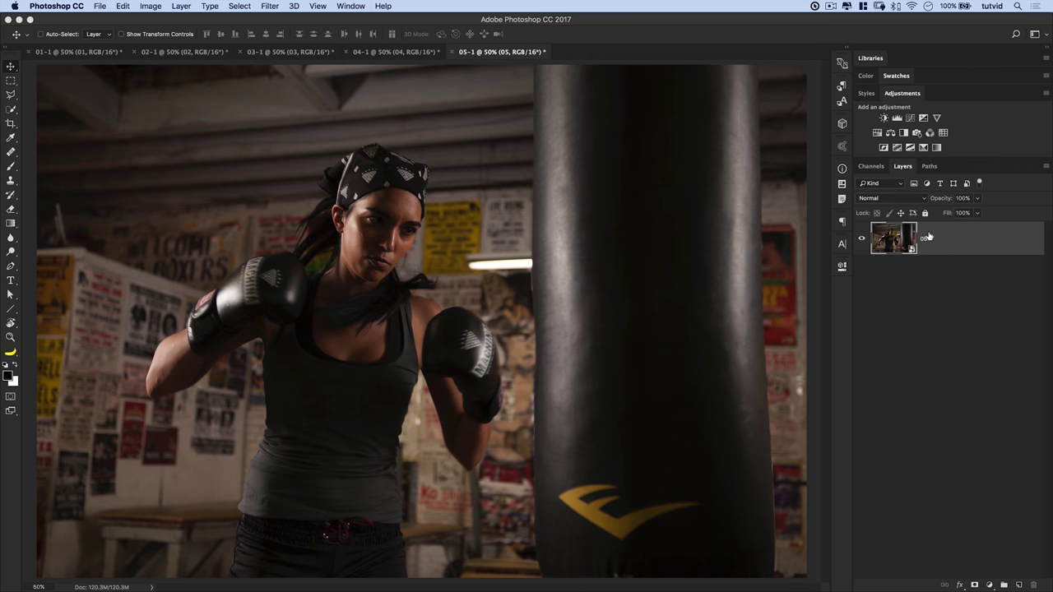
double_click(897, 239)
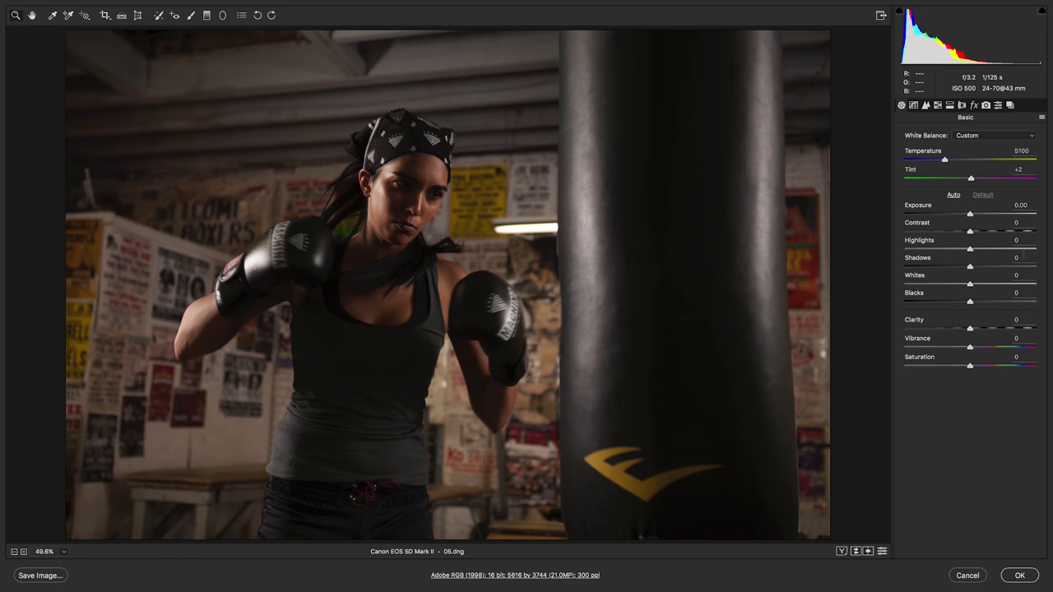
Pull Highlights to -10 and lift the RGB curve's black point to fade the shadows
left_click(1031, 247)
key("shift+Down")
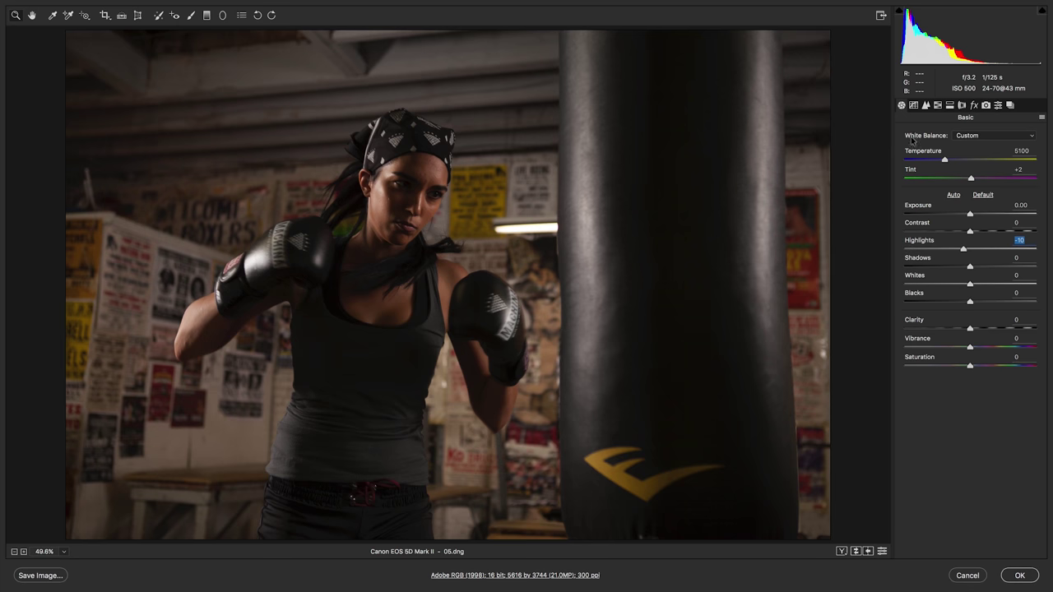
left_click(914, 105)
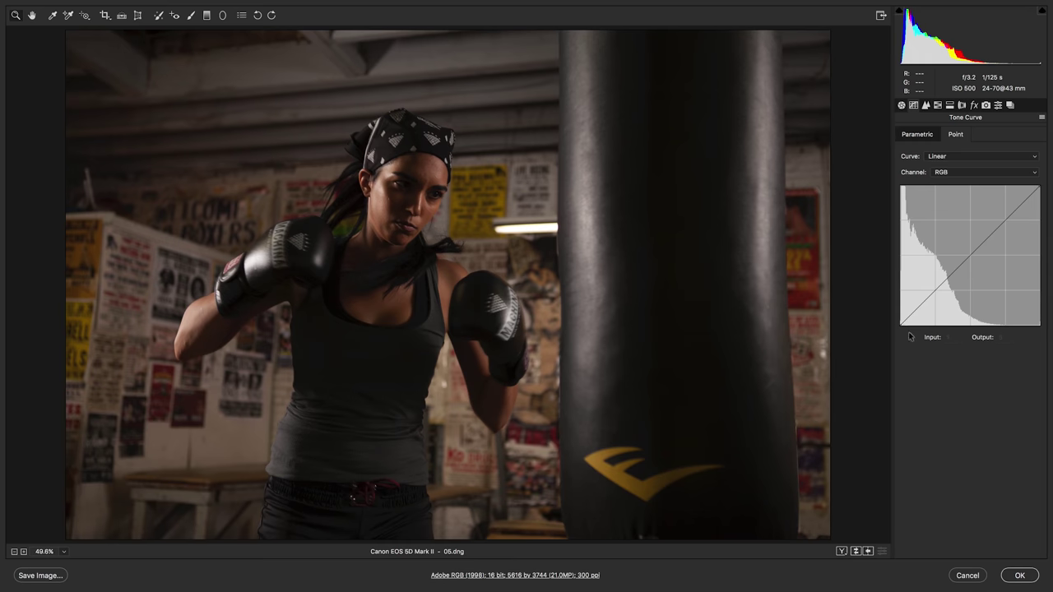
left_click_drag(900, 322, 943, 297)
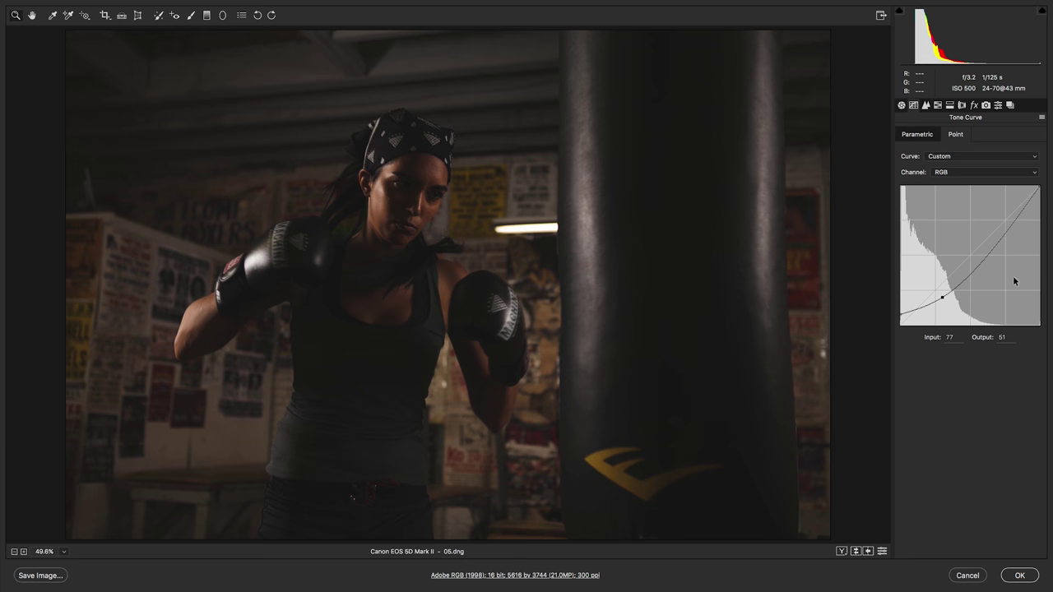
Darken the RGB curve midtones to 128/108 and pull the white point down
left_click_drag(978, 267, 1005, 230)
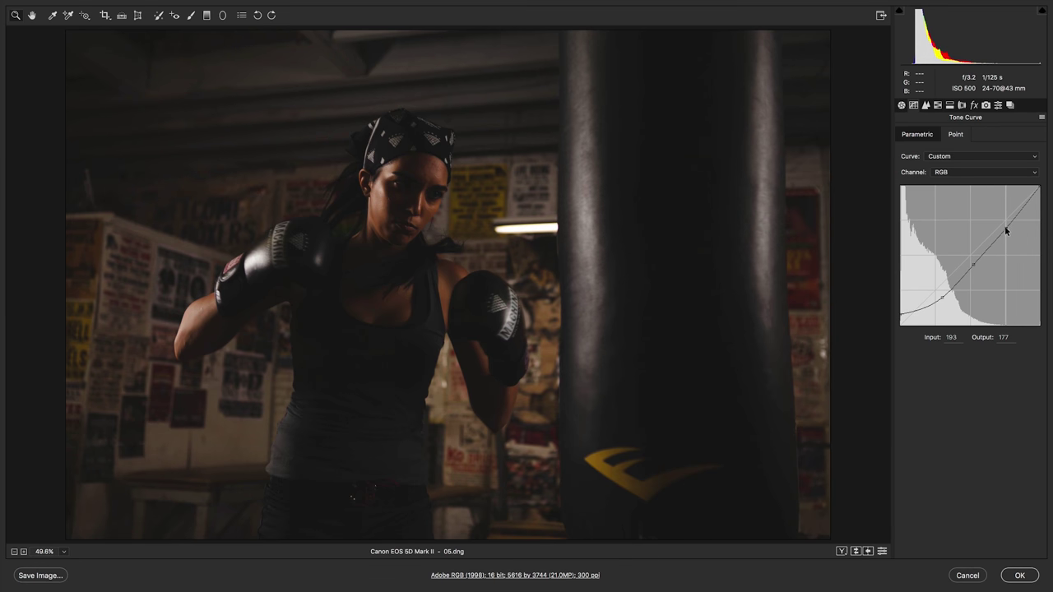
left_click_drag(1039, 186, 1045, 205)
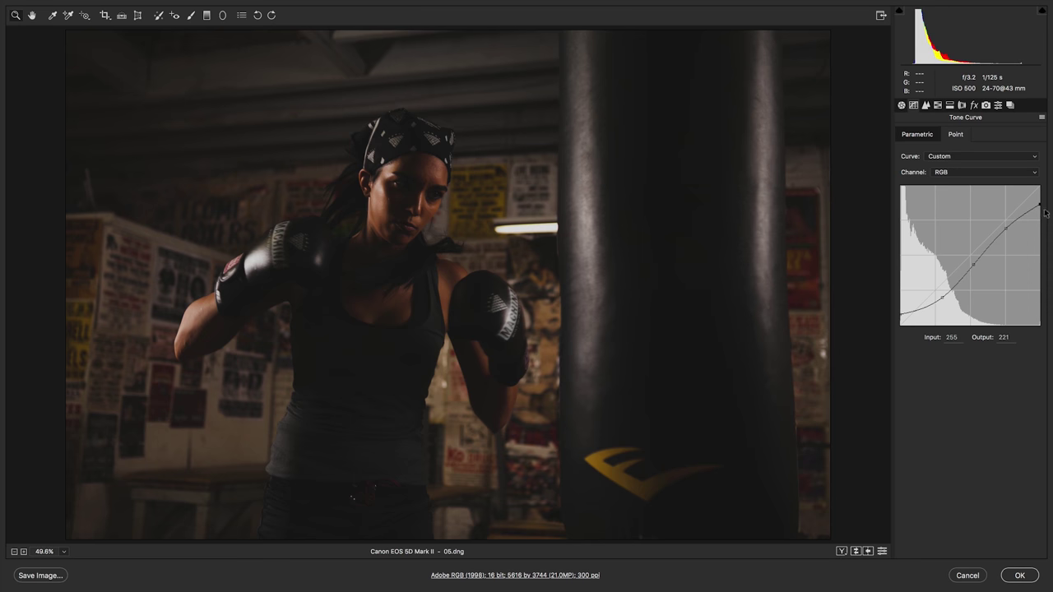
left_click(971, 266)
key("super+z")
key("super+z")
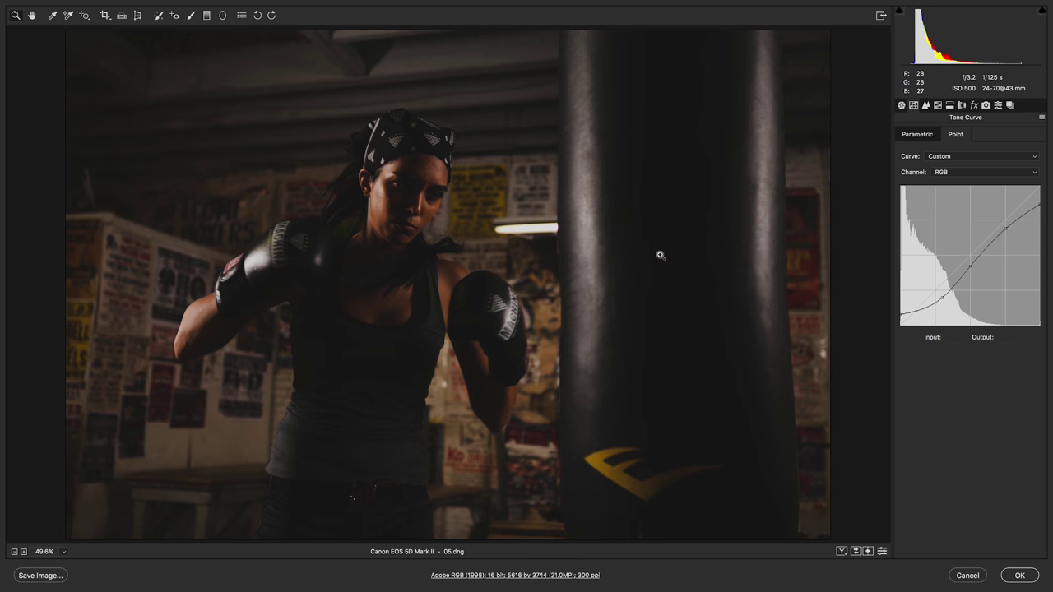
left_click(942, 173)
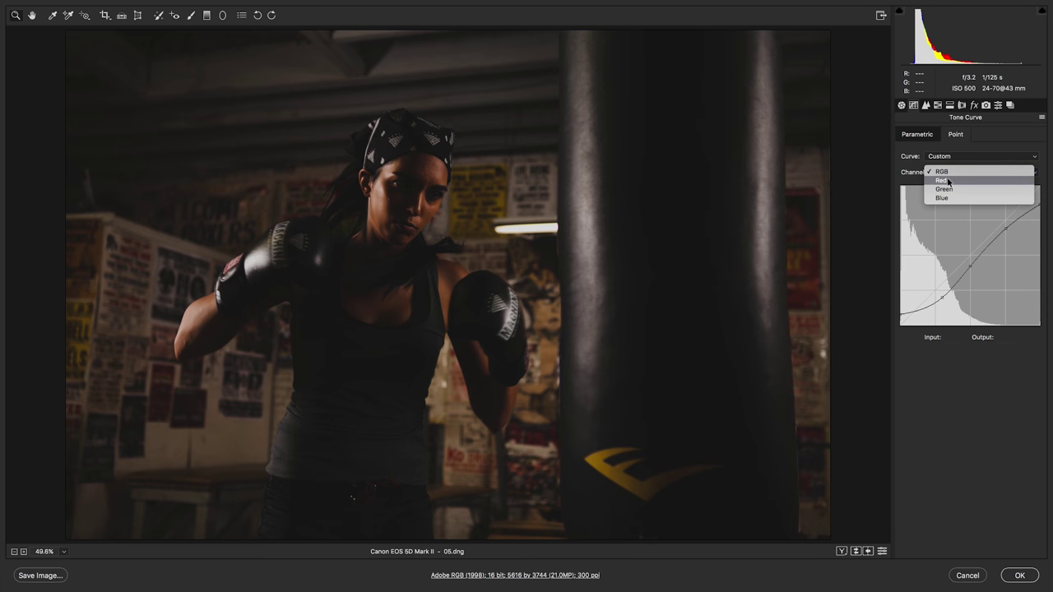
Add Red-channel curve points pulling the upper tones down and anchoring the shadows
left_click(948, 181)
left_click_drag(1006, 221, 1009, 225)
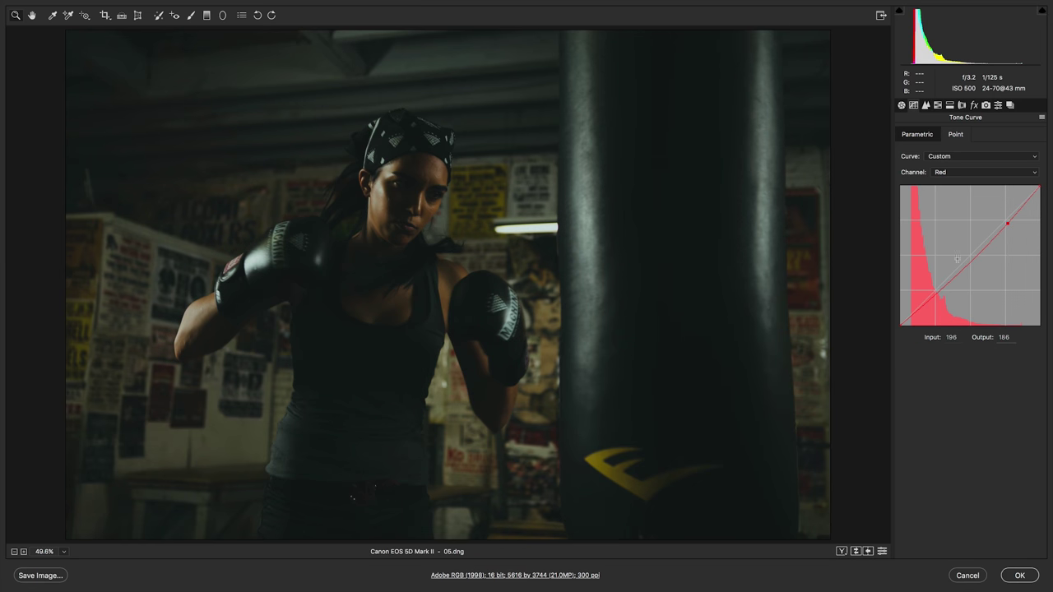
left_click_drag(942, 288, 938, 293)
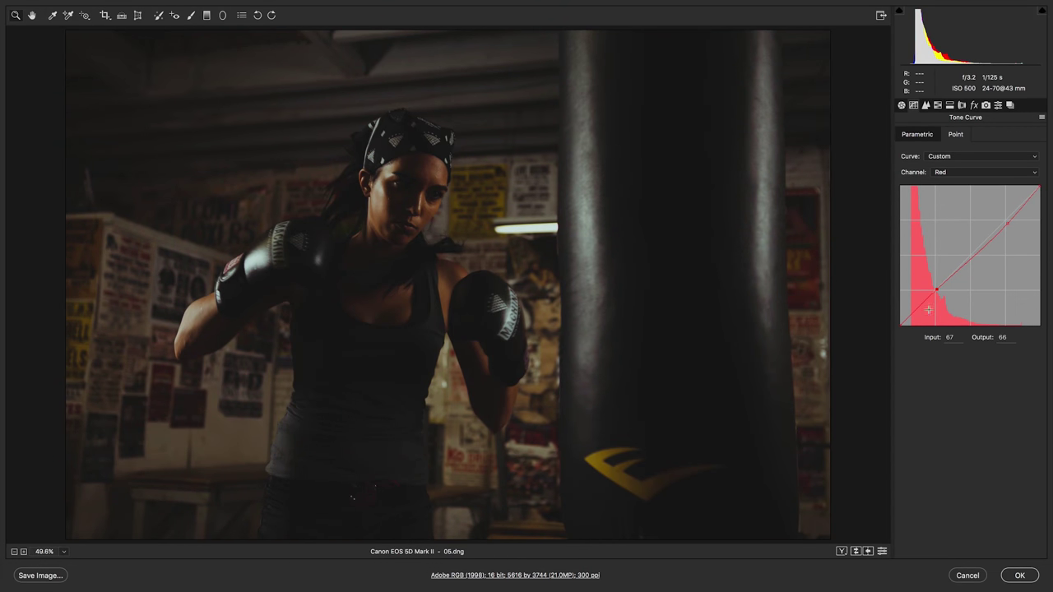
Raise the Green-channel curve's black point slightly
left_click(967, 173)
left_click(965, 180)
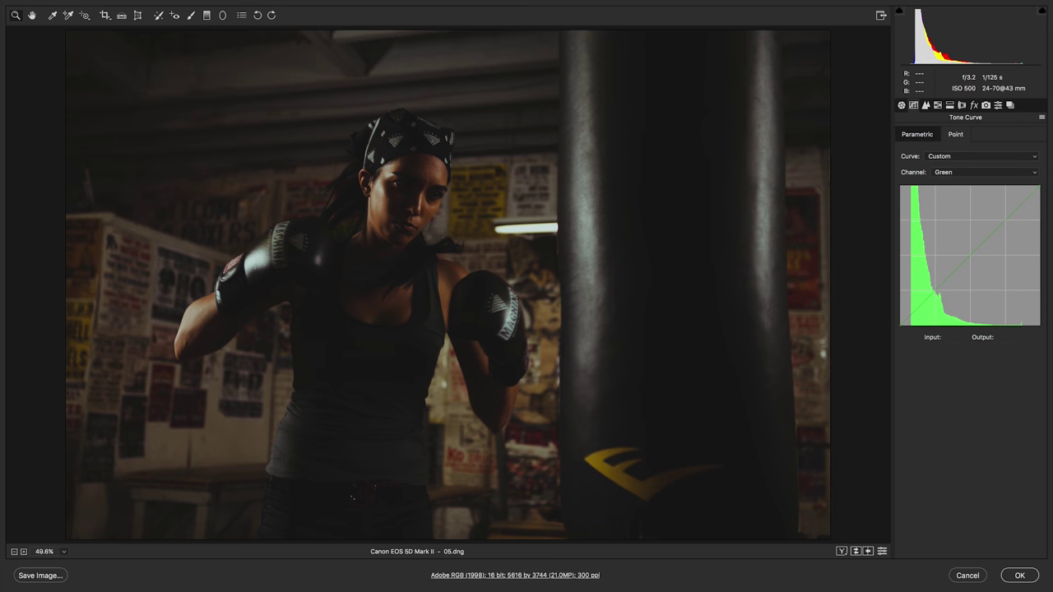
left_click_drag(900, 323, 900, 327)
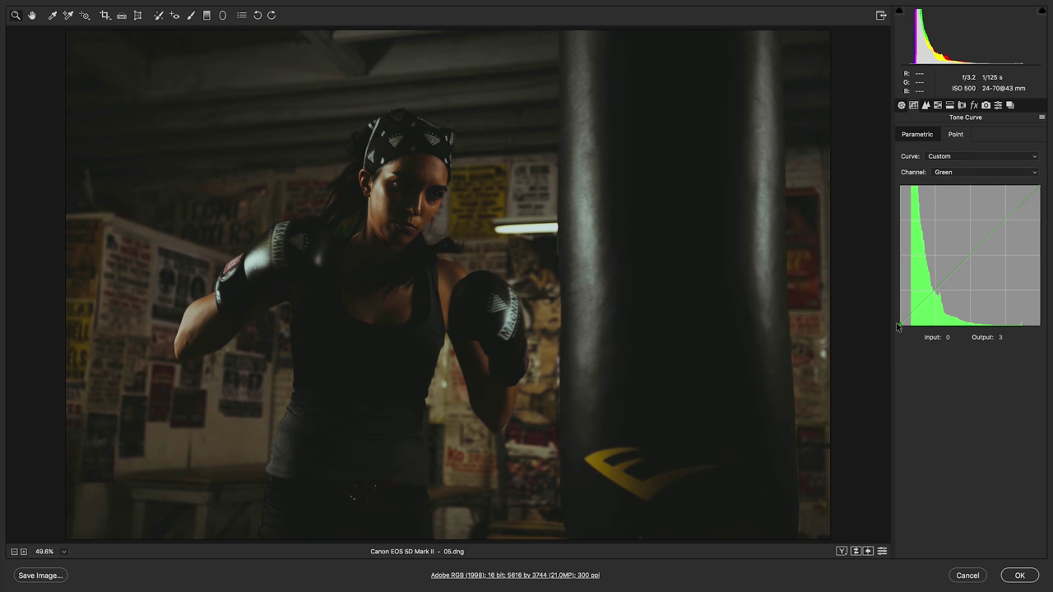
left_click_drag(899, 327, 898, 329)
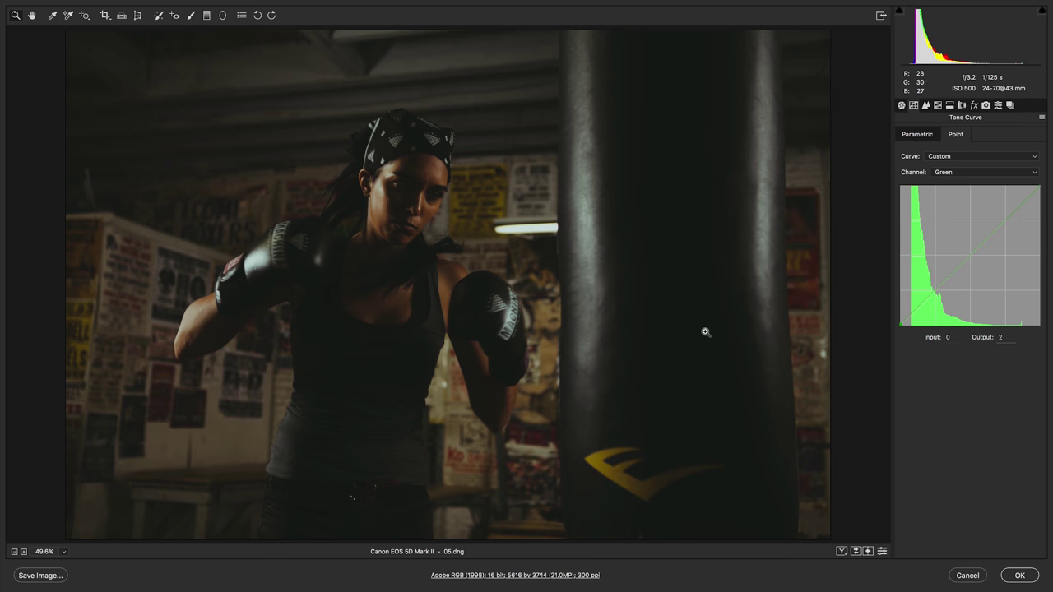
Lift the Blue curve's black point for bluish shadows, holding upper tones near 207/205
left_click(1004, 172)
left_click(1004, 183)
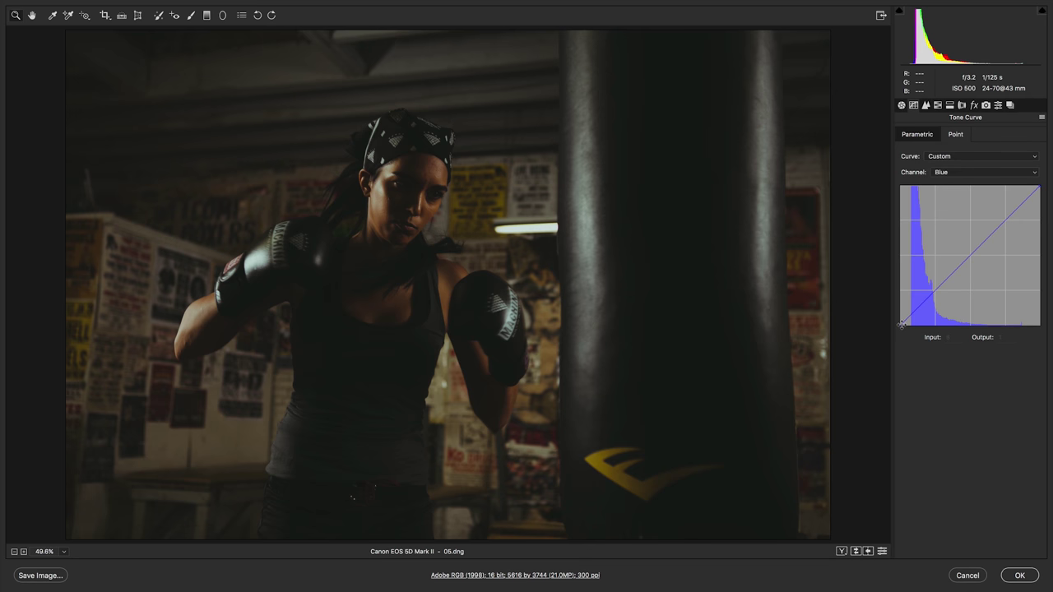
left_click_drag(901, 324, 901, 314)
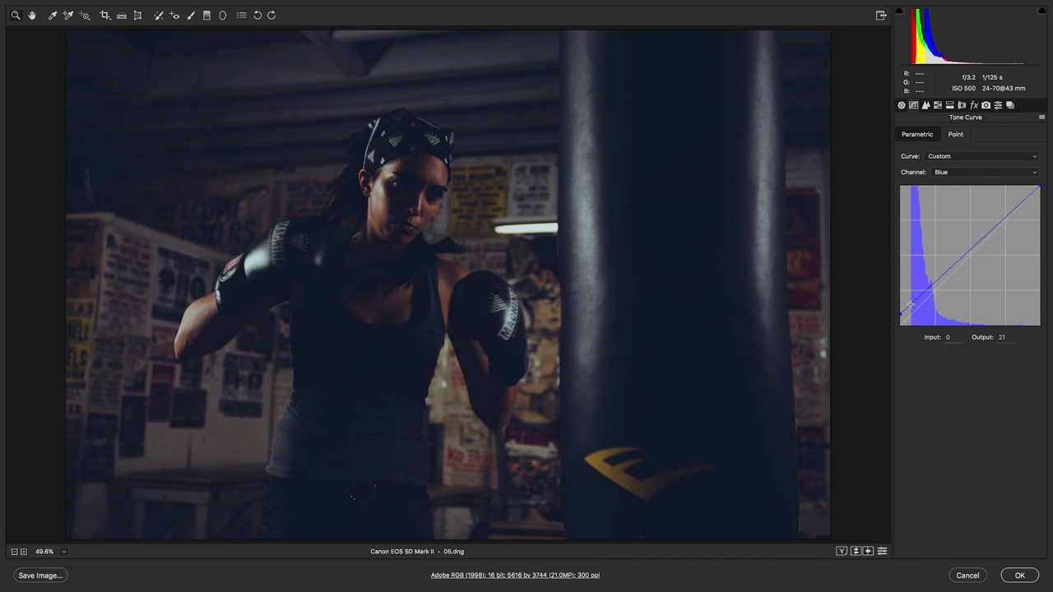
left_click_drag(912, 306, 939, 283)
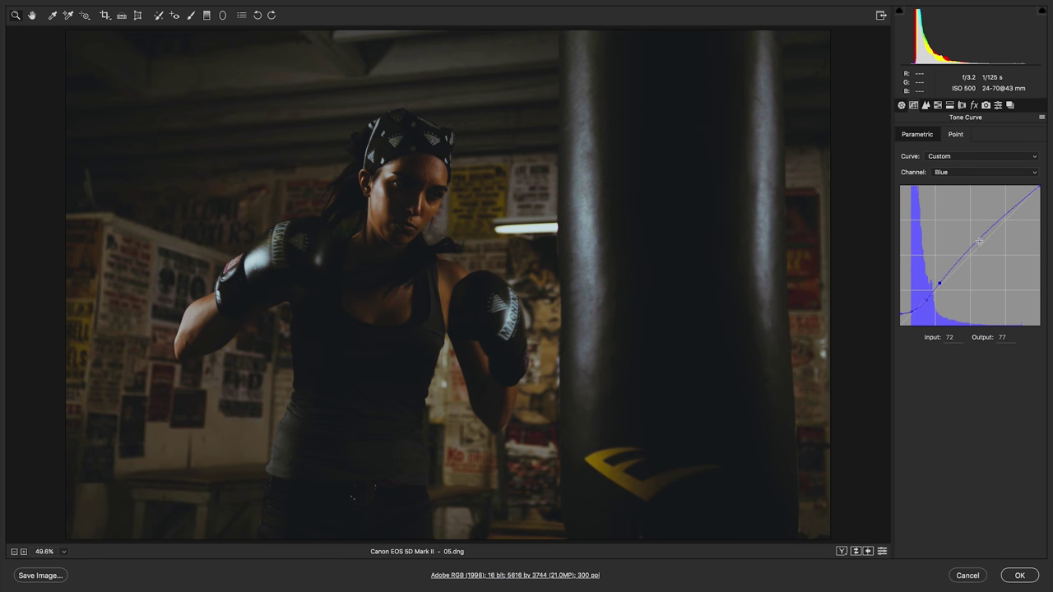
left_click_drag(991, 232, 991, 237)
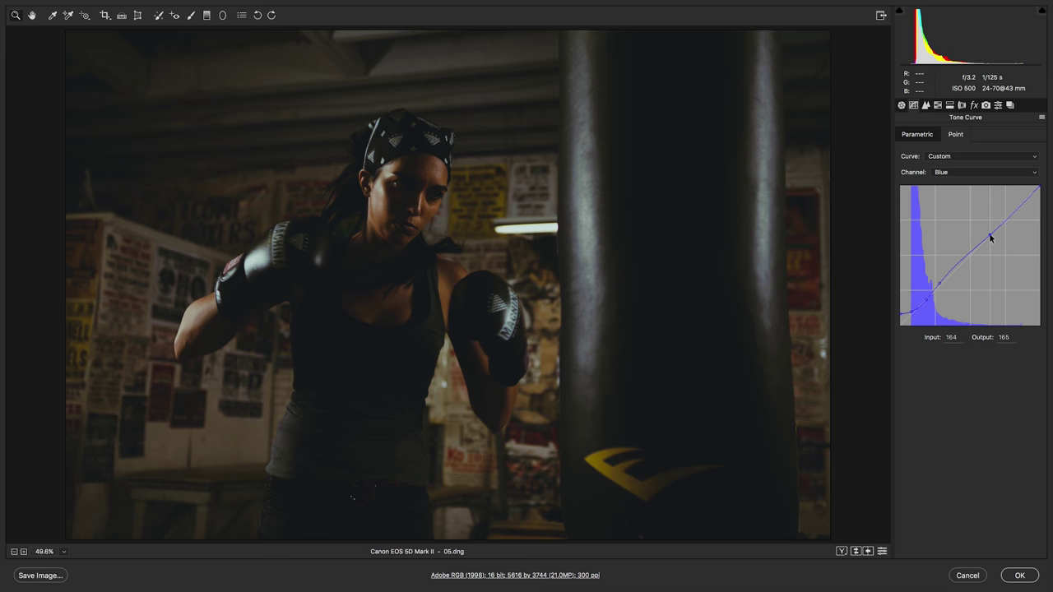
left_click(1015, 214)
left_click(937, 105)
Set hues to Reds +15, Oranges +10, Yellows +20 and shift Greens strongly negative
left_click(911, 153)
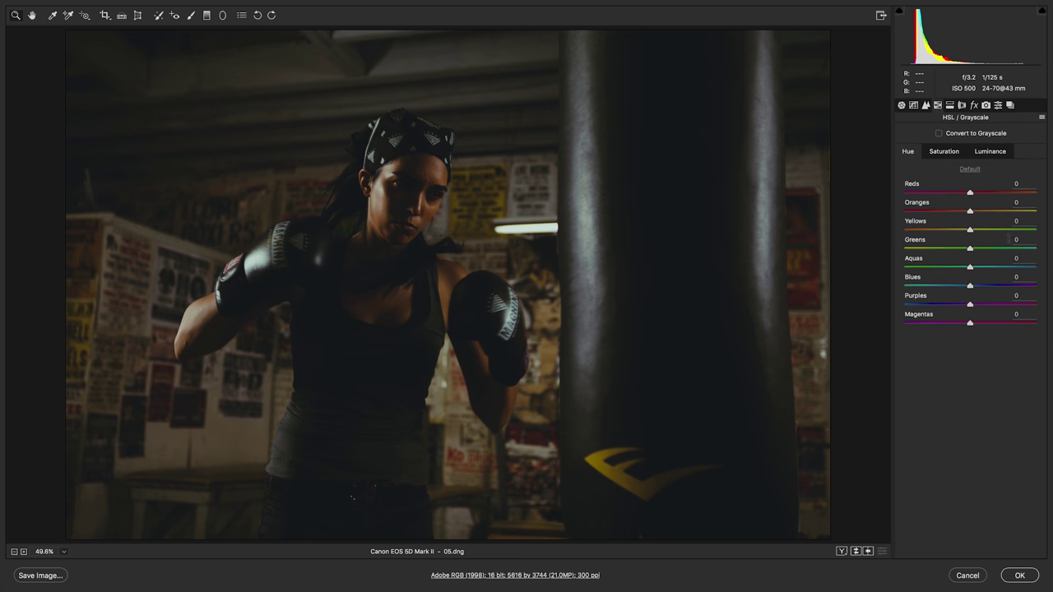
left_click_drag(971, 196, 990, 194)
key("Down")
key("Down")
key("Tab")
key("shift+Up")
key("Tab")
key("shift+Up")
key("shift+Up")
key("shift+Up")
key("shift+Up")
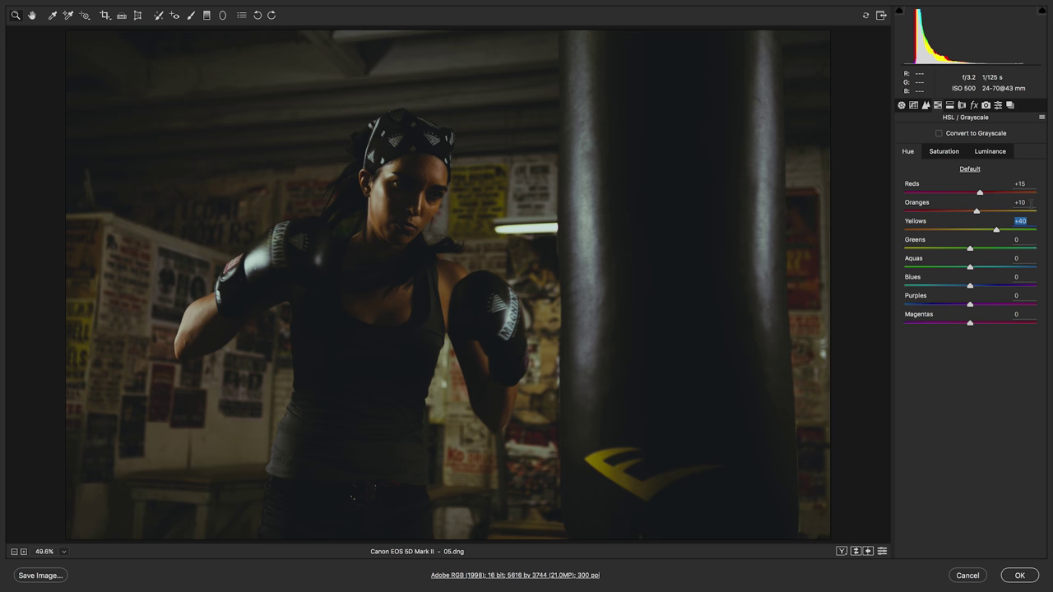
key("shift+Down")
key("shift+Down")
key("Tab")
key("shift+Down")
key("shift+Down")
key("shift+Down")
key("shift+Down")
key("shift+Down")
key("shift+Down")
key("Tab")
key("Tab")
key("Tab")
key("Tab")
Set saturation to Reds +30, Oranges -40 and Yellows +60
left_click(944, 151)
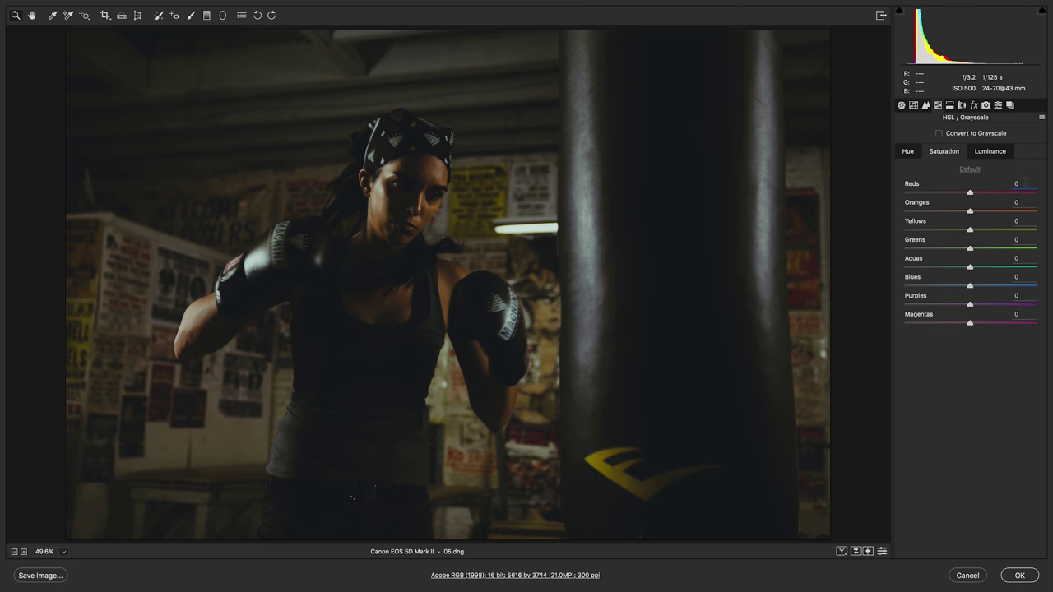
left_click(1026, 183)
type("30")
key("Return")
key("Tab")
key("shift+Down")
key("shift+Down")
key("shift+Down")
key("shift+Down")
key("Tab")
key("shift+Up")
key("shift+Up")
key("shift+Up")
key("shift+Up")
key("shift+Up")
key("shift+Up")
key("Tab")
key("shift+Down")
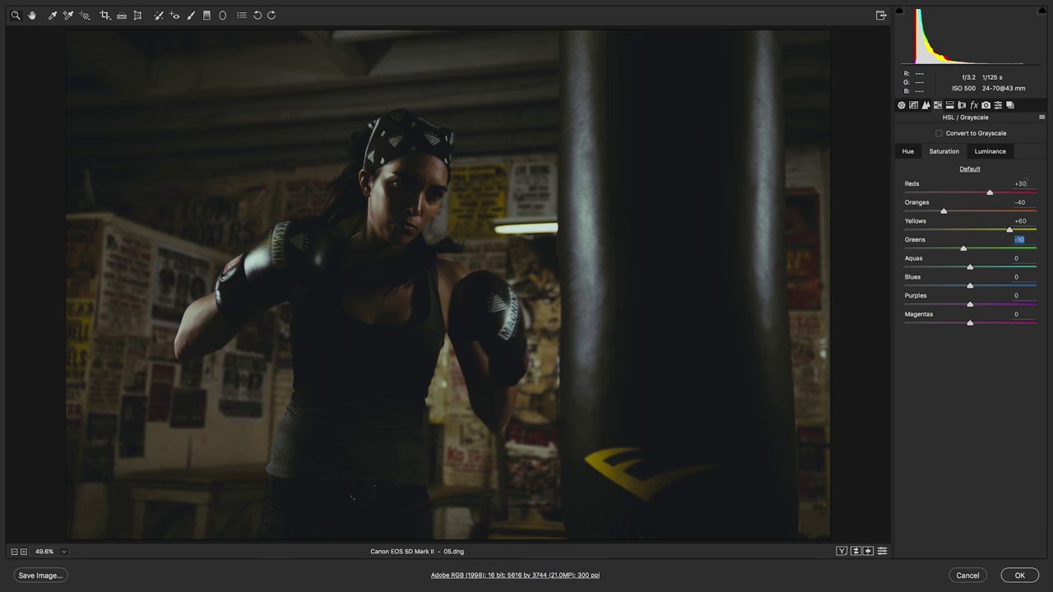
Set saturation to Greens -15, Aquas +20, Blues +30 and Purples +40
key("Down")
key("Down")
key("Down")
key("Tab")
key("shift+Up")
key("shift+Up")
key("Tab")
key("shift+Up")
key("shift+Up")
key("shift+Up")
key("Tab")
key("shift+Up")
key("shift+Up")
key("shift+Up")
key("shift+Up")
key("Tab")
key("shift+Up")
key("shift+Up")
key("shift+Up")
key("shift+Up")
key("shift+Up")
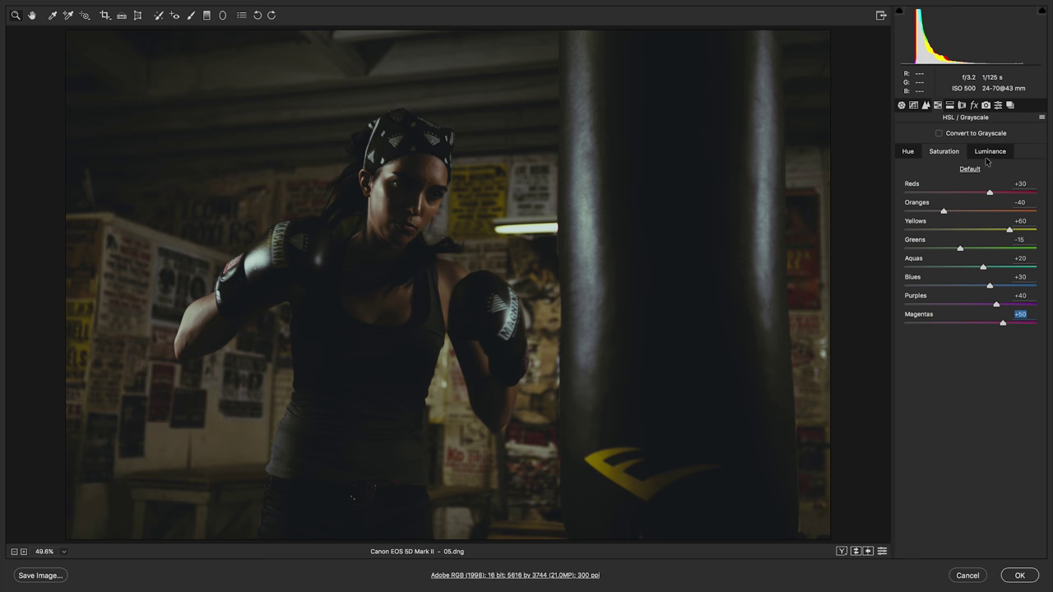
left_click(993, 153)
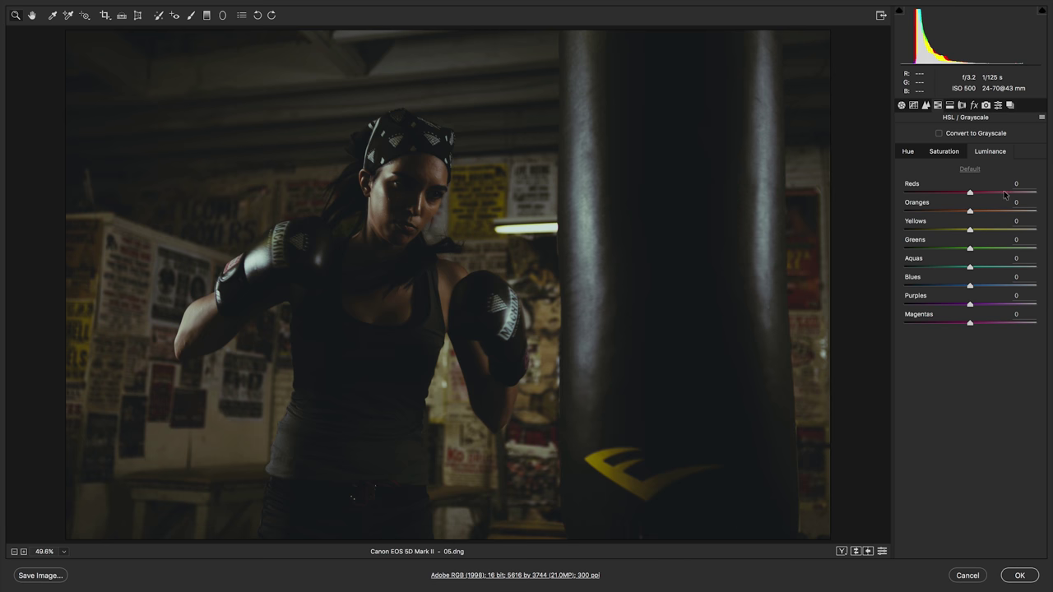
Brighten luminance for Reds +30, Oranges +40, Yellows +40 and Greens +20
left_click(1018, 184)
type("30")
key("Return")
key("Tab")
key("shift+Up")
key("shift+Up")
key("shift+Up")
key("shift+Up")
key("shift+Up")
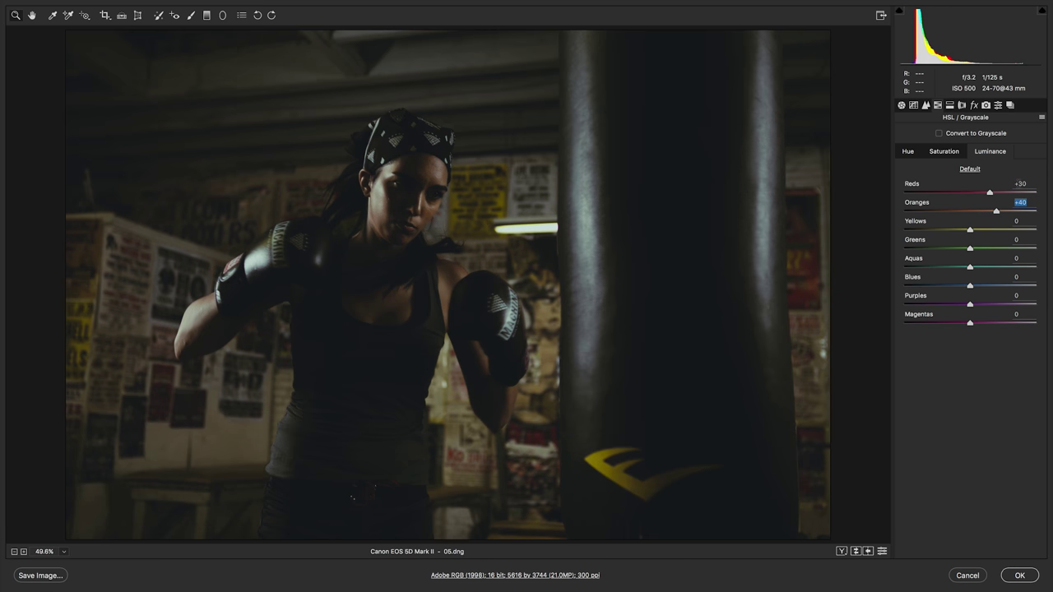
key("shift+Down")
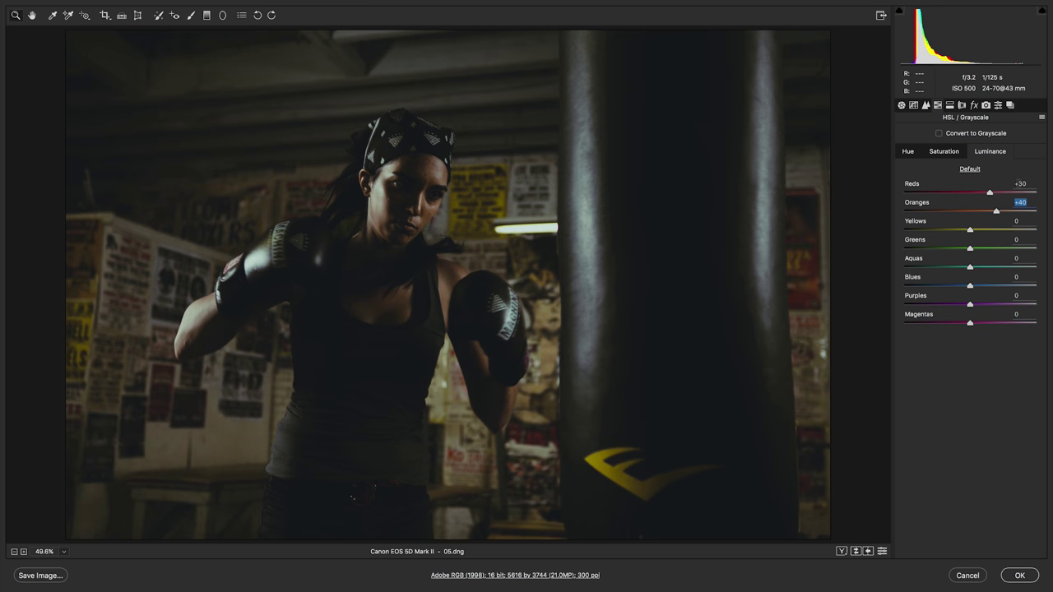
key("Tab")
key("shift+Up")
key("shift+Up")
key("shift+Up")
key("shift+Up")
key("shift+Up")
key("shift+Up")
key("shift+Up")
key("shift+Down")
key("shift+Down")
key("shift+Down")
key("shift+Down")
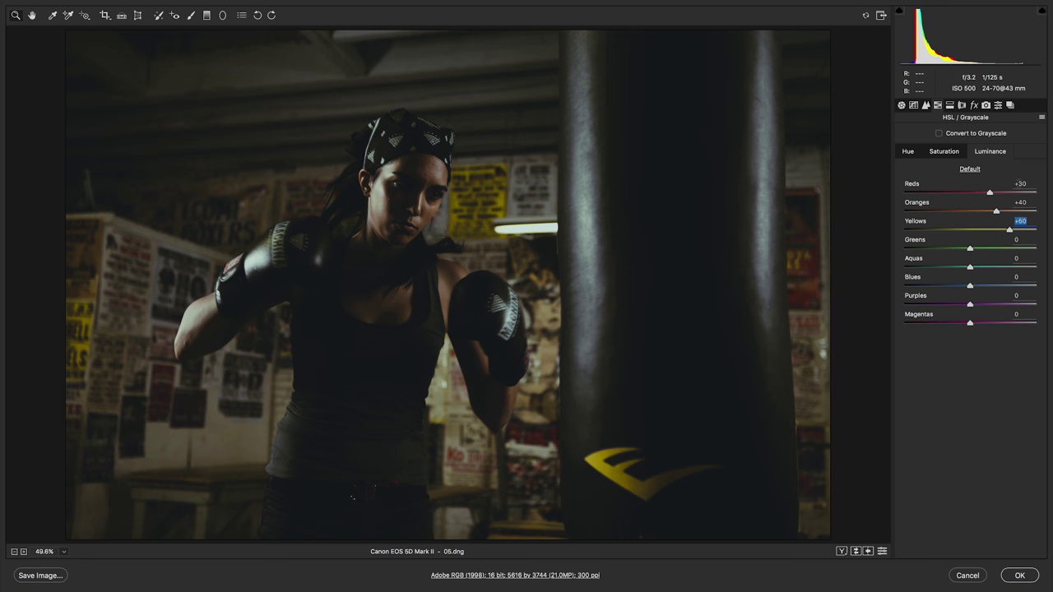
key("shift+Up")
key("Tab")
key("shift+Up")
key("shift+Up")
Darken luminance for Aquas -20, Blues -30, Purples -20 and Magentas -10
key("Tab")
key("shift+Down")
key("shift+Down")
key("Tab")
key("shift+Down")
key("shift+Down")
key("shift+Down")
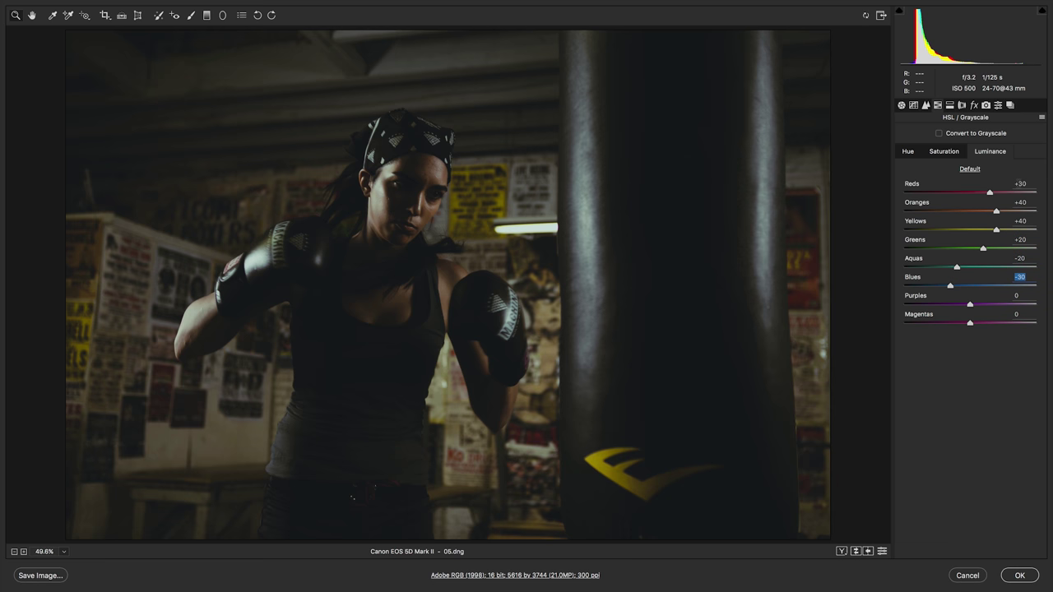
key("Tab")
key("shift+Down")
key("shift+Down")
key("shift+Down")
key("shift+Up")
key("Tab")
key("shift+Down")
Set the Camera Calibration Shadows Tint to +21
left_click(986, 106)
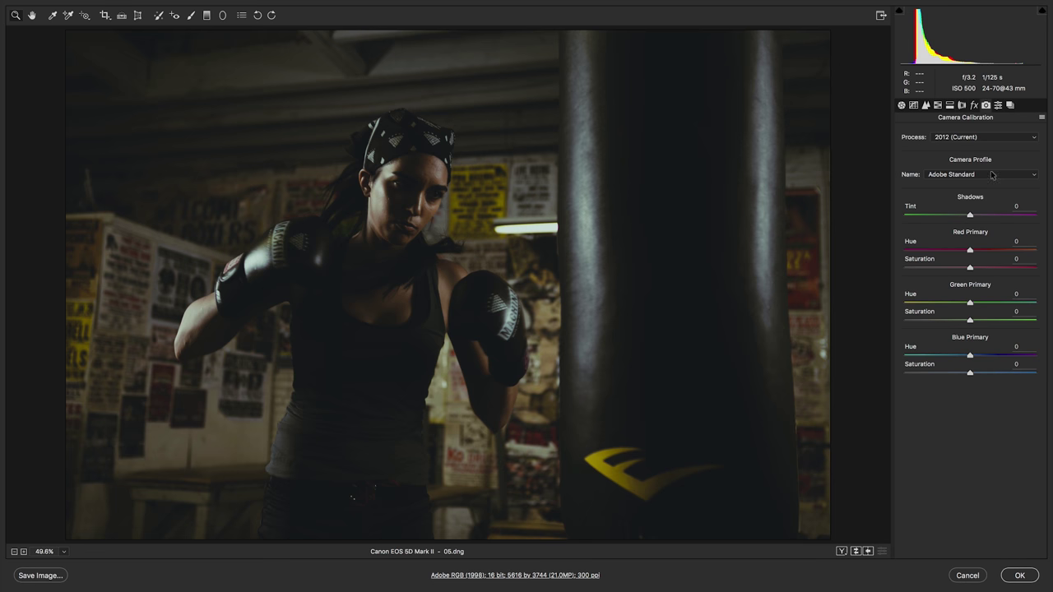
left_click(1018, 206)
type("21")
key("Return")
Set primaries: Red Hue -20/Sat +10, Green Hue -30/Sat -40, Blue Hue +40/Sat -20
left_click(1016, 241)
key("shift+Down")
key("shift+Down")
key("Tab")
key("shift+Up")
key("Tab")
key("shift+Down")
key("shift+Down")
key("shift+Down")
key("Tab")
key("shift+Down")
key("shift+Down")
key("shift+Down")
key("shift+Down")
key("Tab")
key("shift+Up")
key("shift+Up")
key("shift+Up")
key("shift+Up")
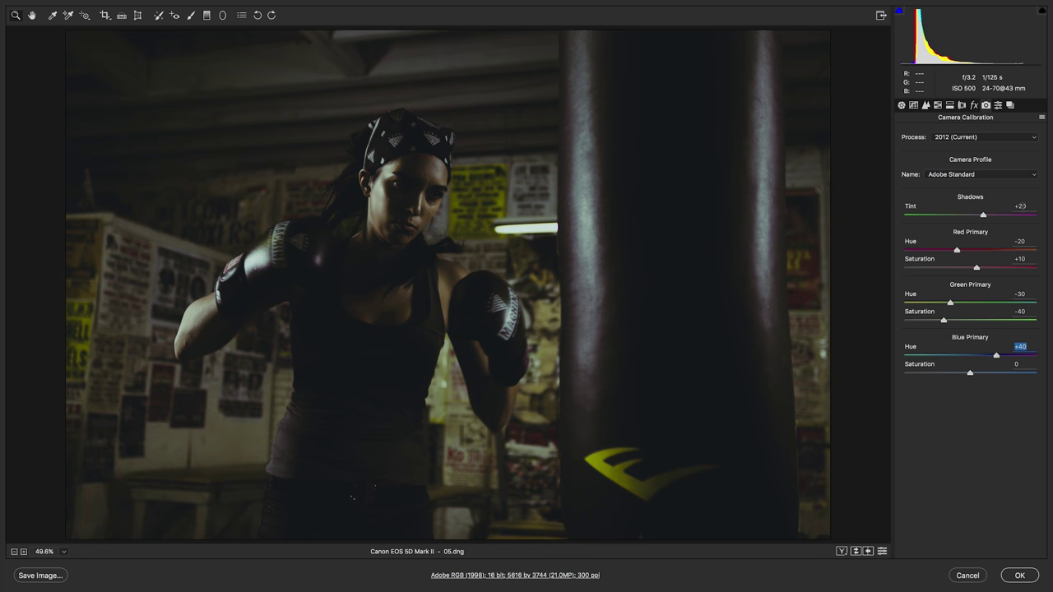
key("Tab")
key("shift+Down")
key("shift+Down")
In Effects, set Grain Size 50 and Roughness 75, correcting Amount from 20 to 10
left_click(974, 106)
left_click(1017, 185)
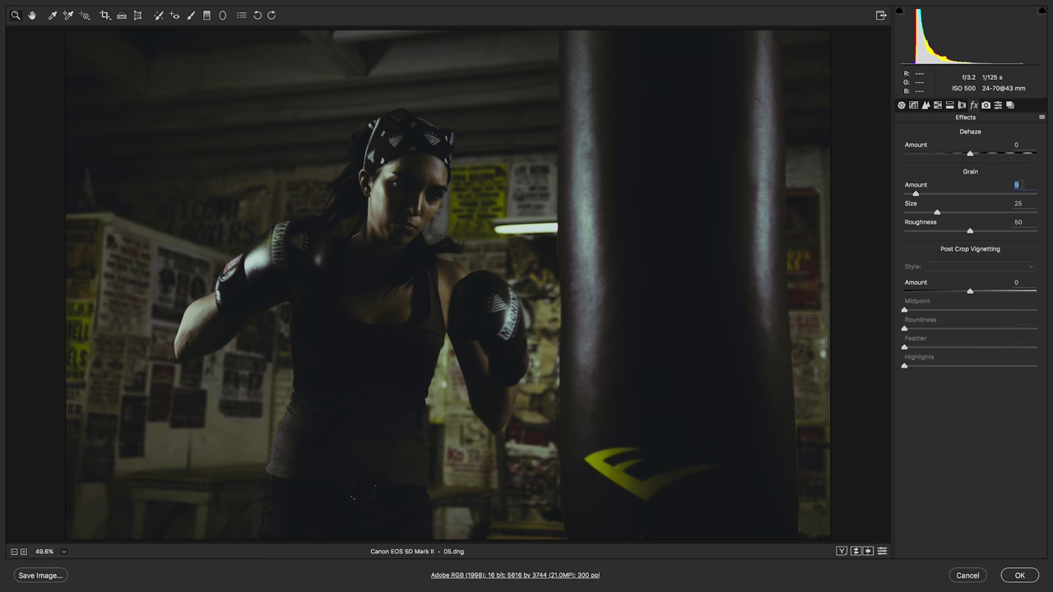
type("20")
key("Tab")
type("50")
key("Tab")
type("75")
key("Tab")
left_click(1018, 184)
type("10")
key("Tab")
Compare the boxer photo with and without the grade from the Presets panel
left_click(902, 106)
left_click(998, 106)
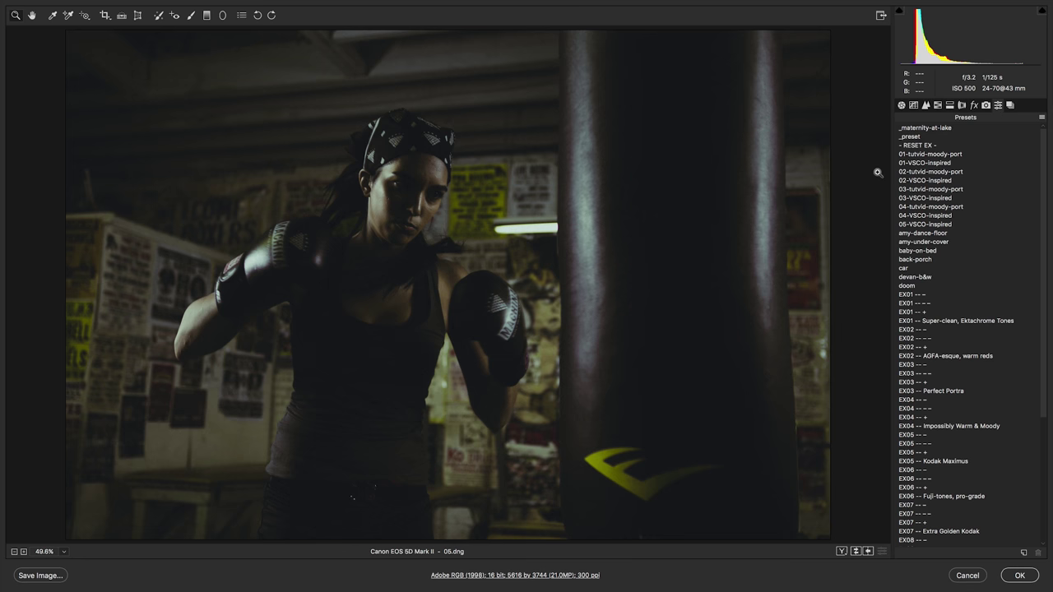
key("p")
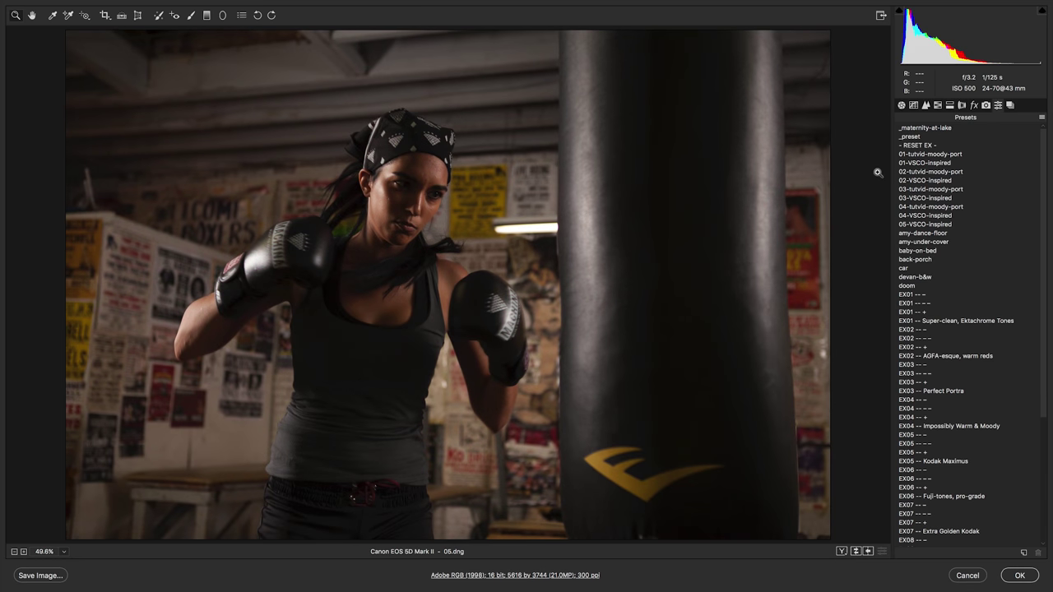
key("p")
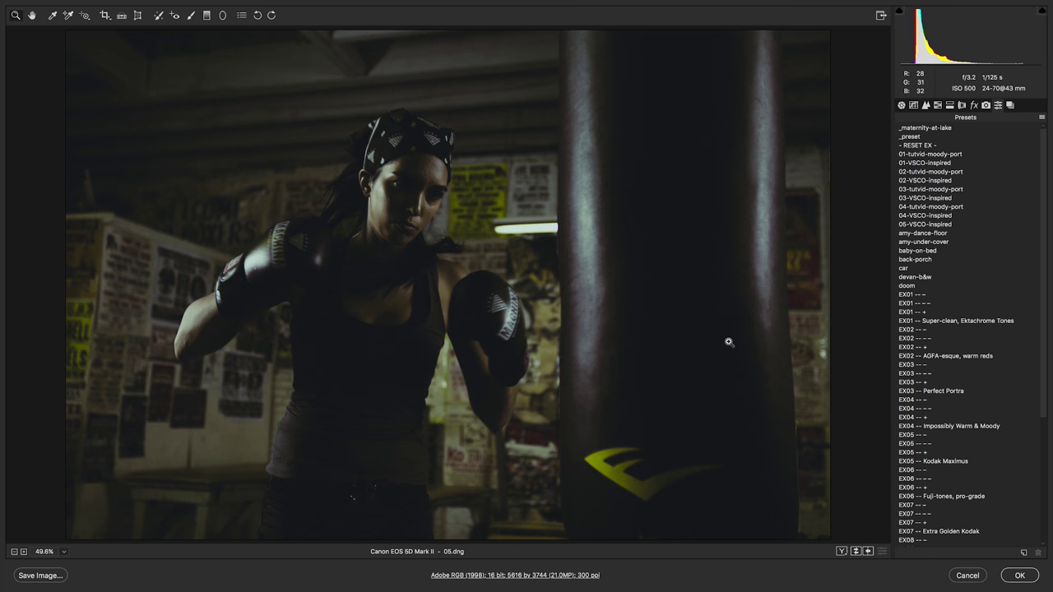
Save the look as preset '05-tutvid-moody-port' and apply it back in Photoshop
left_click(1023, 553)
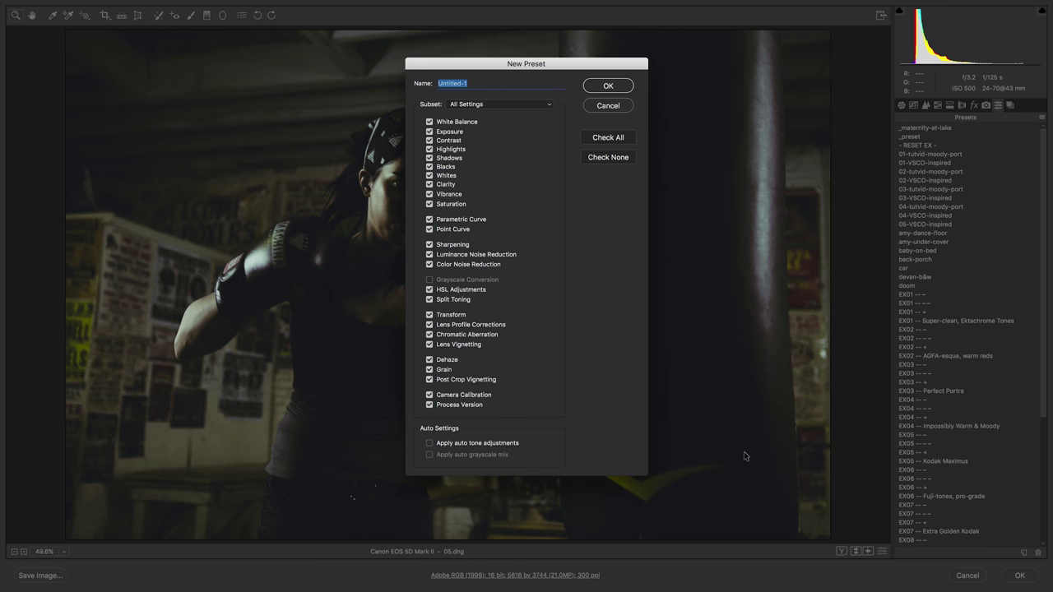
type("05-tutvid-moody-port")
left_click(630, 88)
left_click(1019, 575)
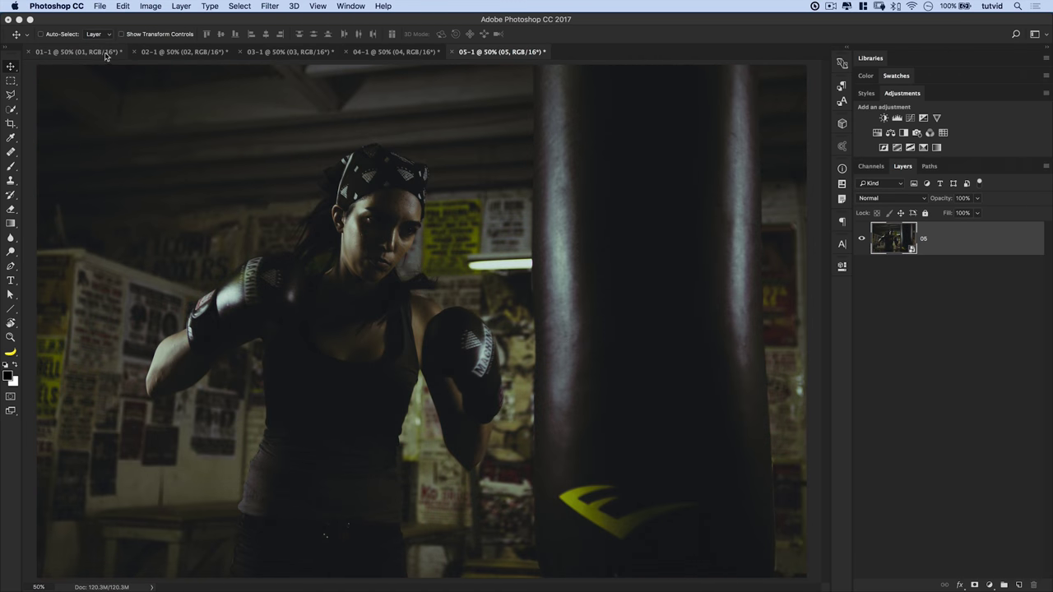
left_click(156, 56)
Open the flower-garden smart object, reset to defaults and apply 05-tutvid-moody-port
double_click(894, 238)
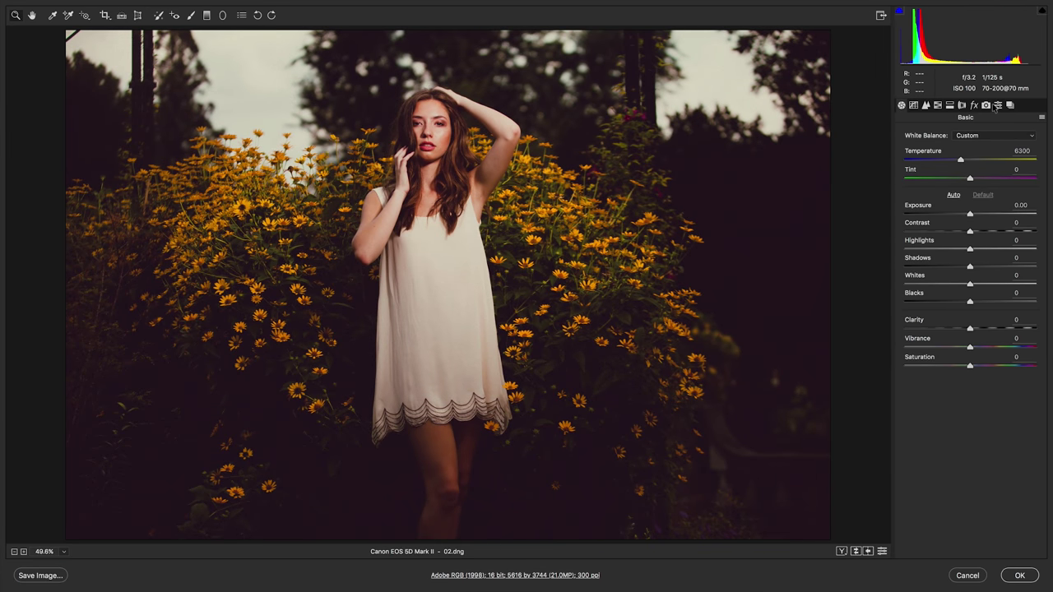
left_click(1042, 117)
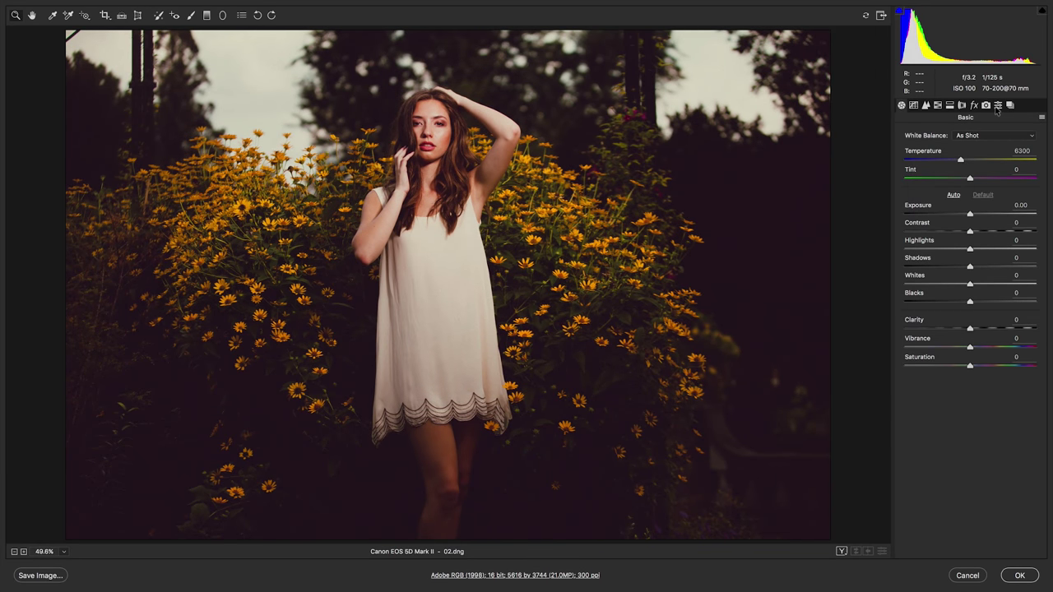
left_click(994, 106)
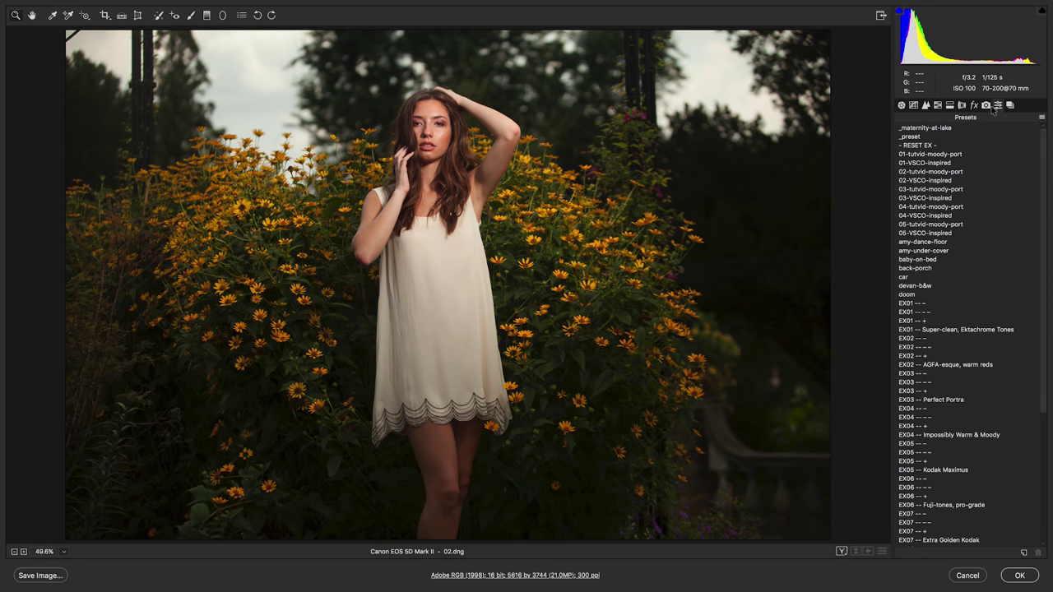
left_click(938, 225)
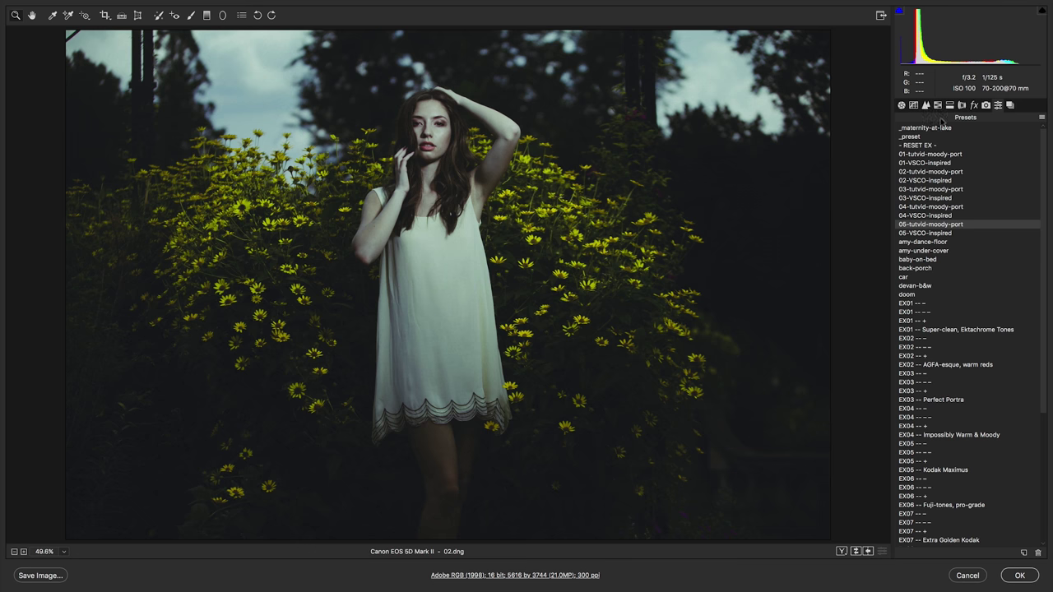
Warm the portrait by raising Tint and Temperature in the Basic panel
left_click(902, 106)
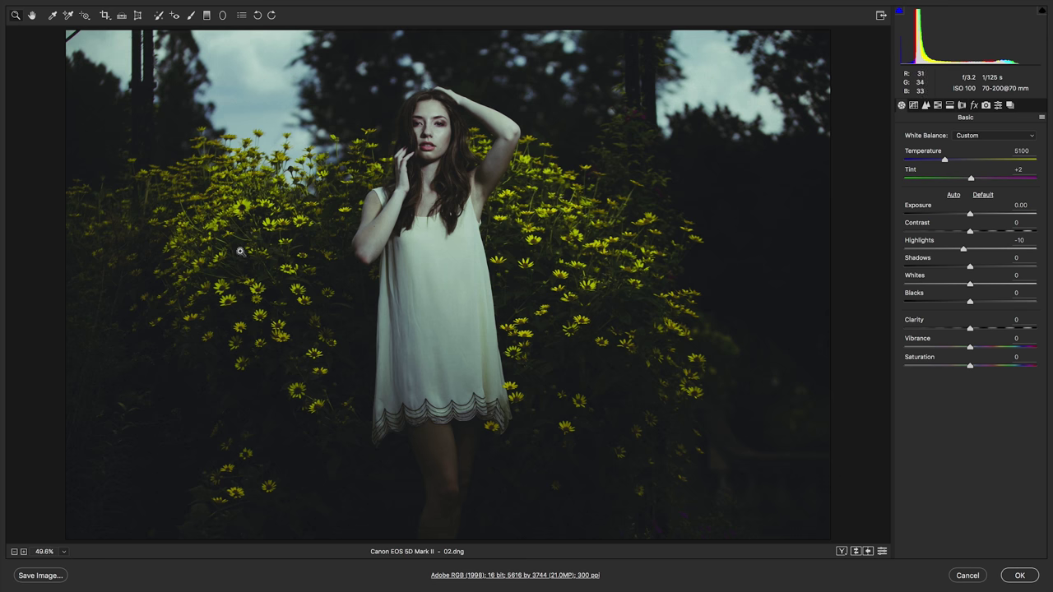
left_click(1030, 170)
key("shift+Up")
key("shift+Tab")
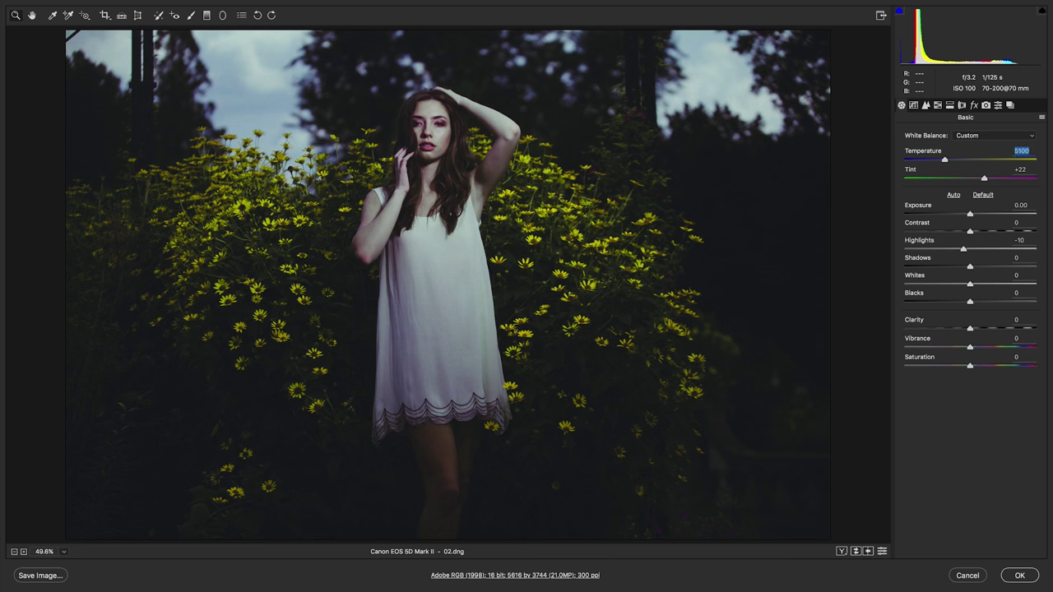
key("shift+Up")
key("shift+Up")
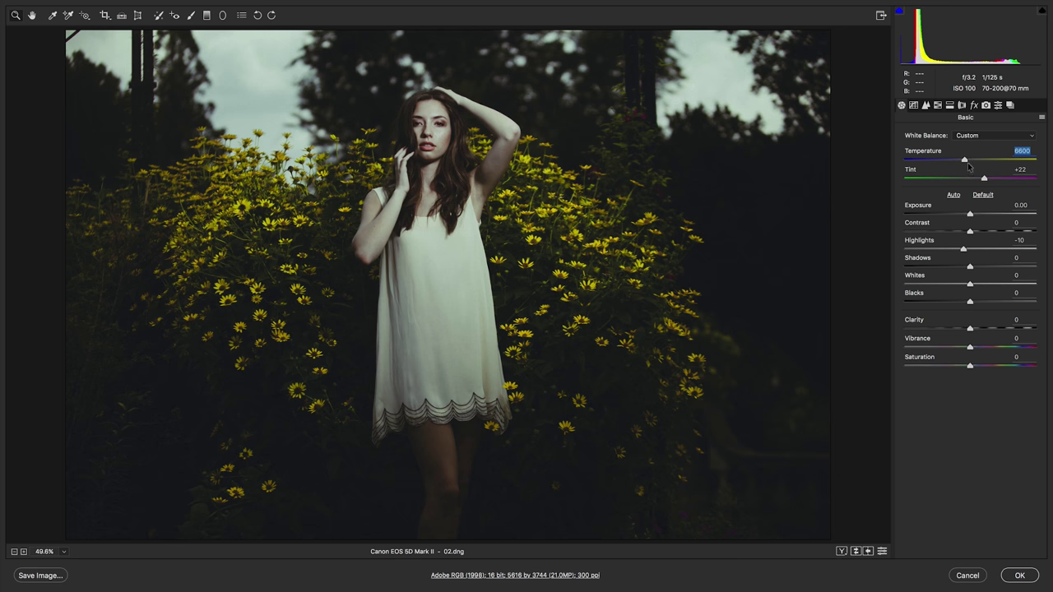
mouse_move(978, 161)
left_mouse_down()
mouse_move(998, 162)
mouse_move(972, 160)
left_mouse_up()
Reset the portrait to Camera Raw defaults
left_click(1041, 118)
left_click(996, 140)
left_click(999, 106)
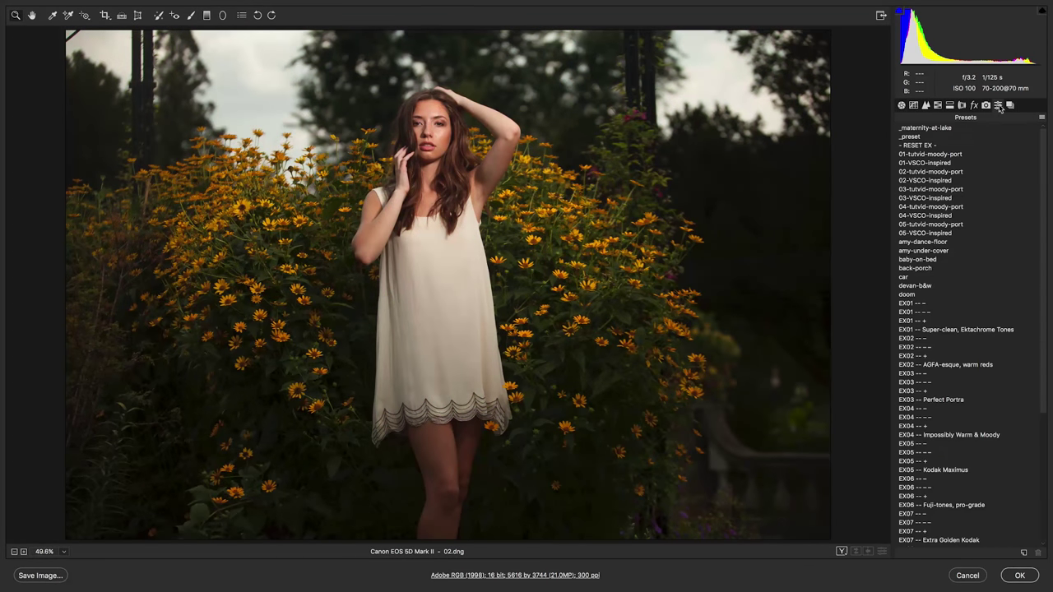
Try the 03-VSCO-inspired preset with Temperature set to 5800
left_click(925, 198)
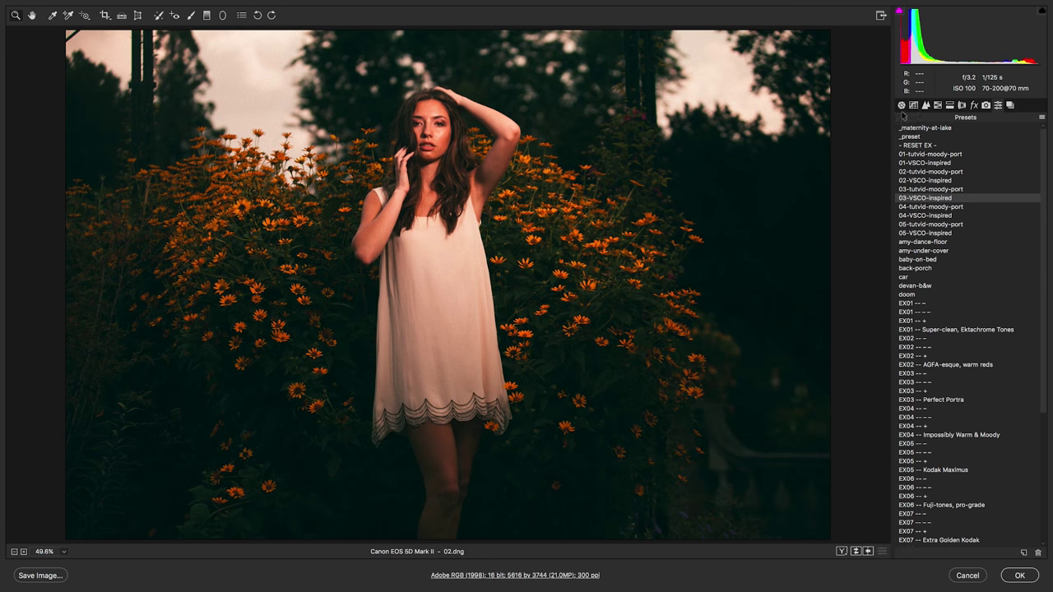
key("ctrl+alt+1")
type("5800")
key("Return")
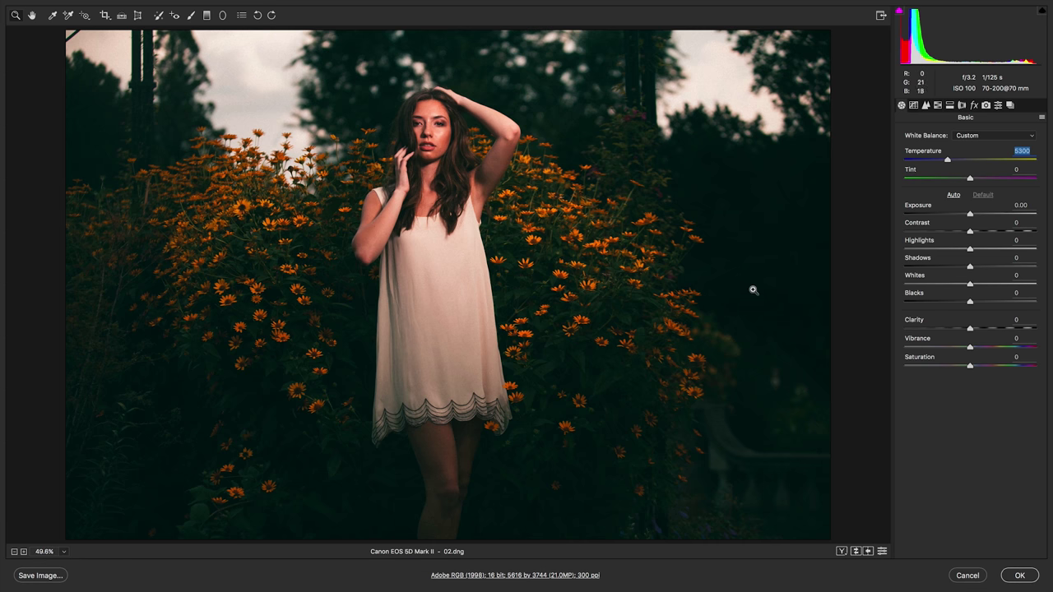
Reset to Camera Raw defaults and apply the 04-tutvid-moody-port preset instead
left_click(1039, 117)
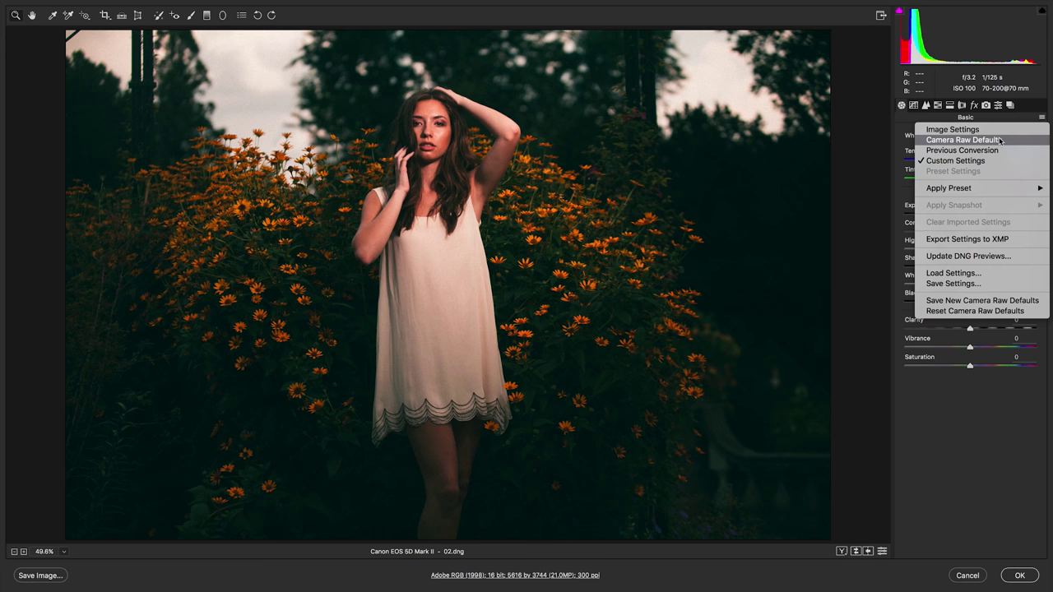
left_click(647, 160)
left_click(998, 106)
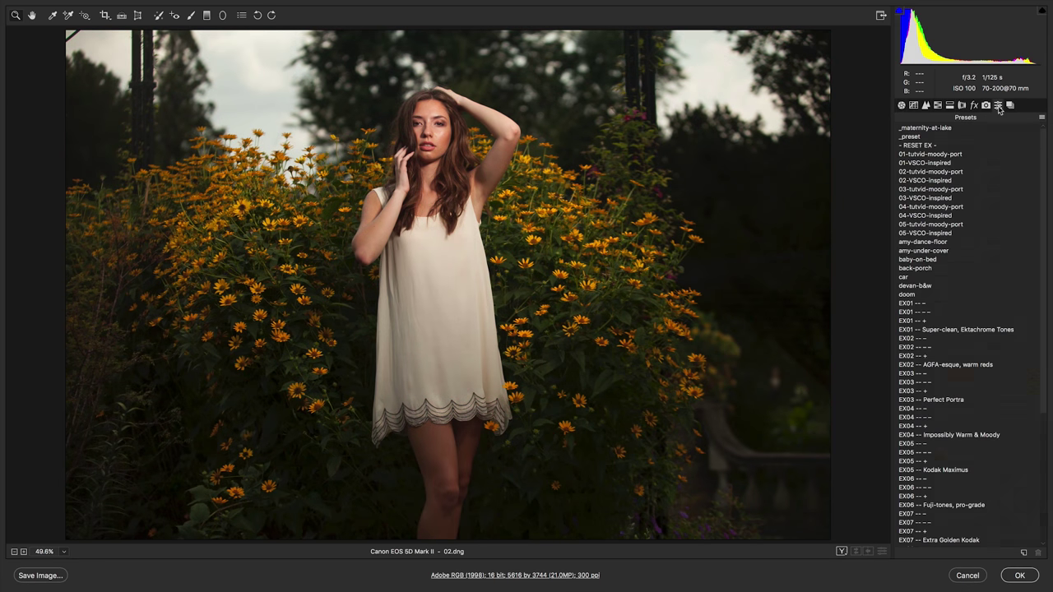
left_click(918, 207)
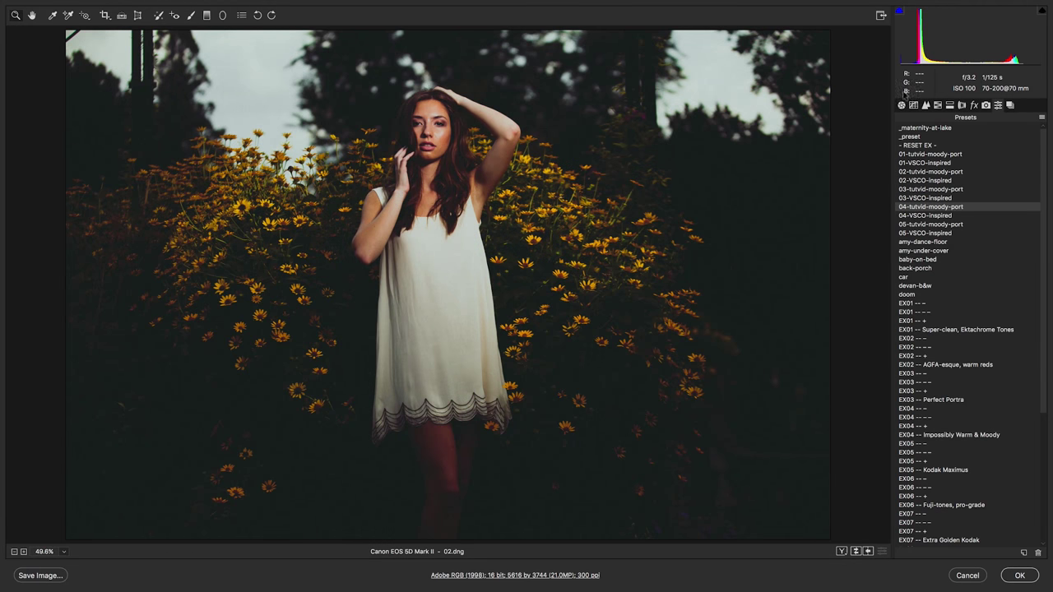
Warm the Temperature to 6550 and raise Tint to +20
left_click(902, 105)
left_click(1021, 151)
type("6050")
key("Return")
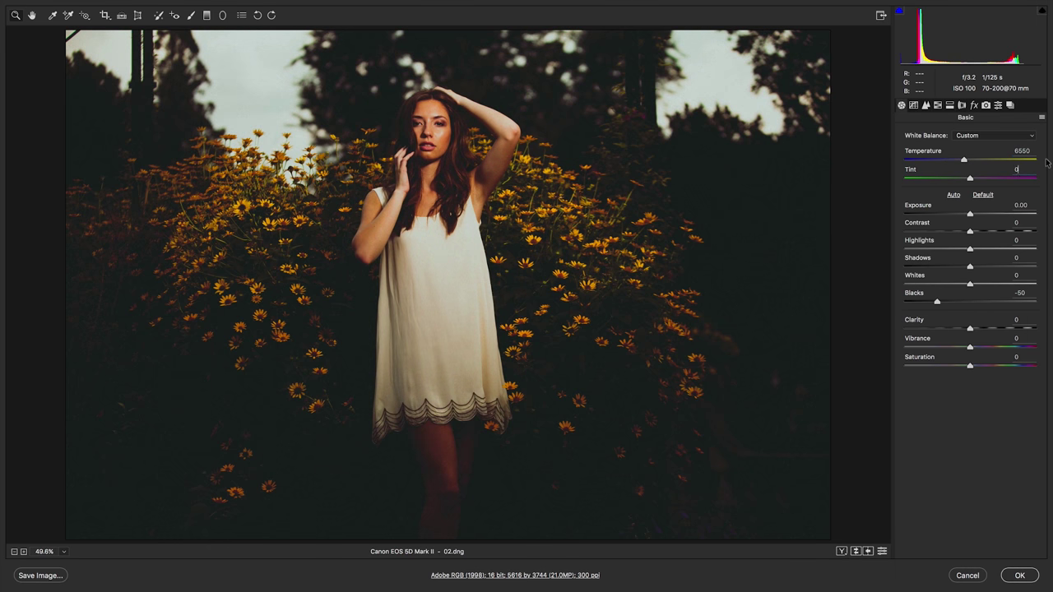
key("shift+Up")
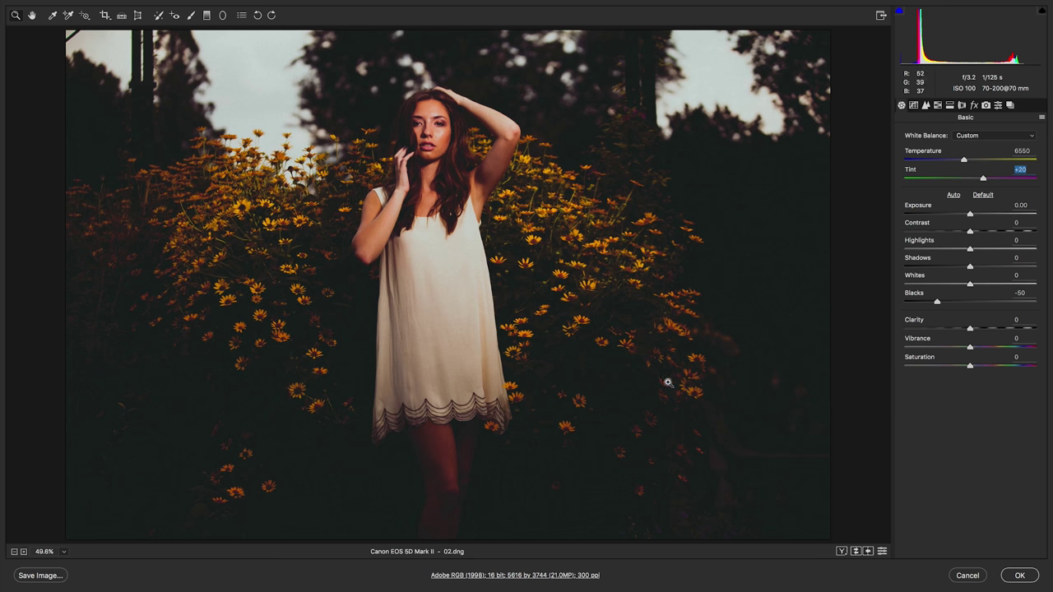